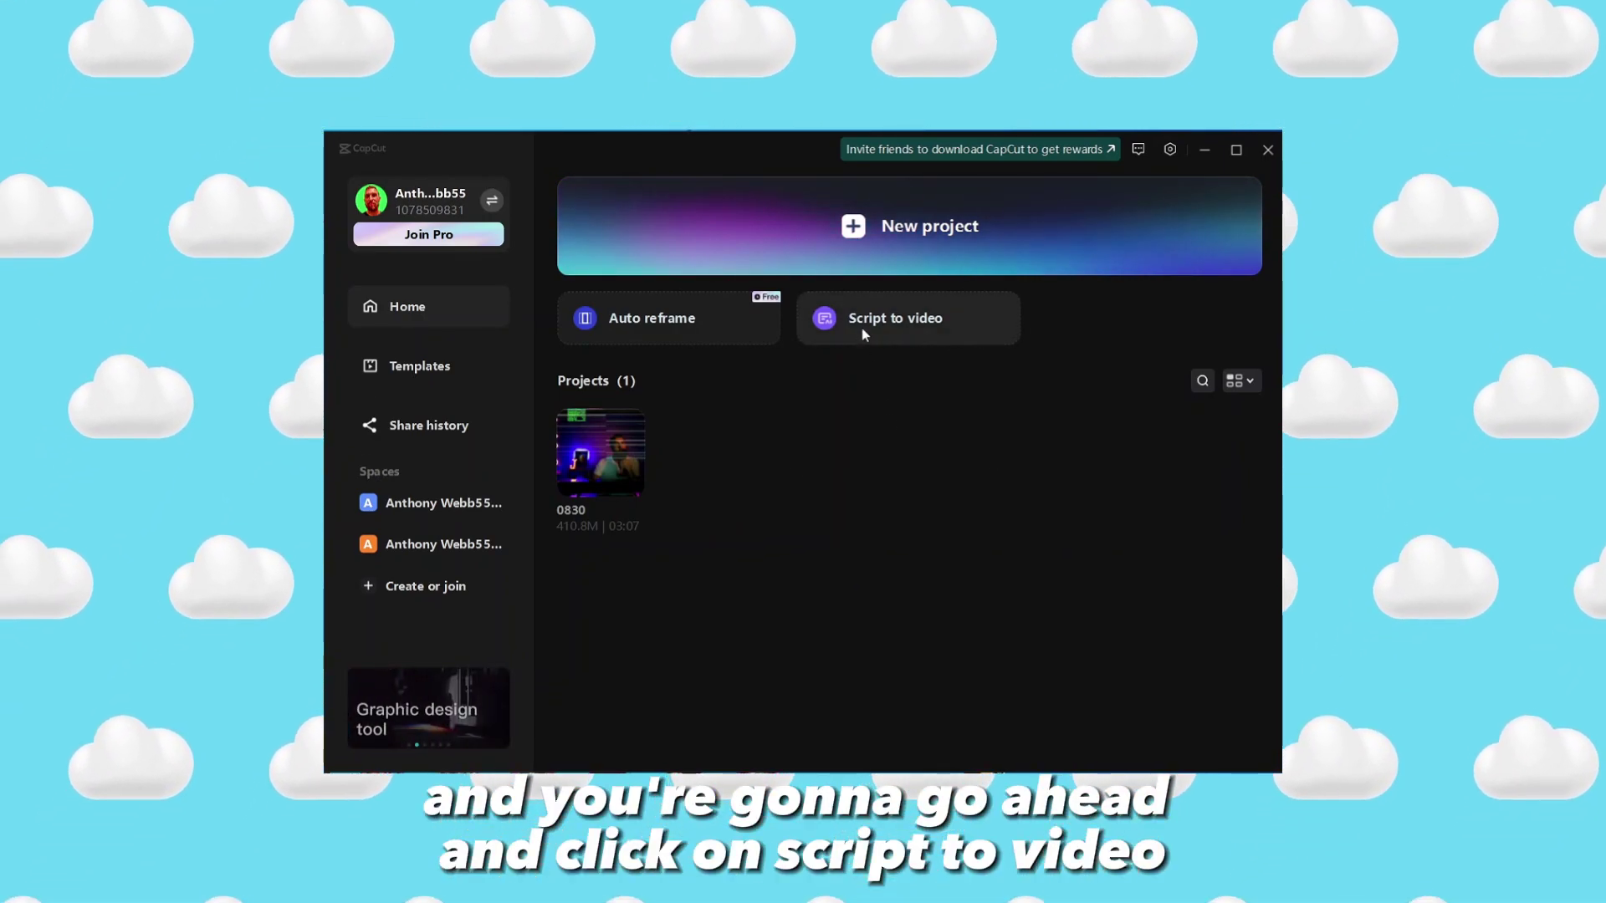
- Open the Script to video tool from the CapCut home screen
{"action": "left_click", "coordinate": [863, 330]}
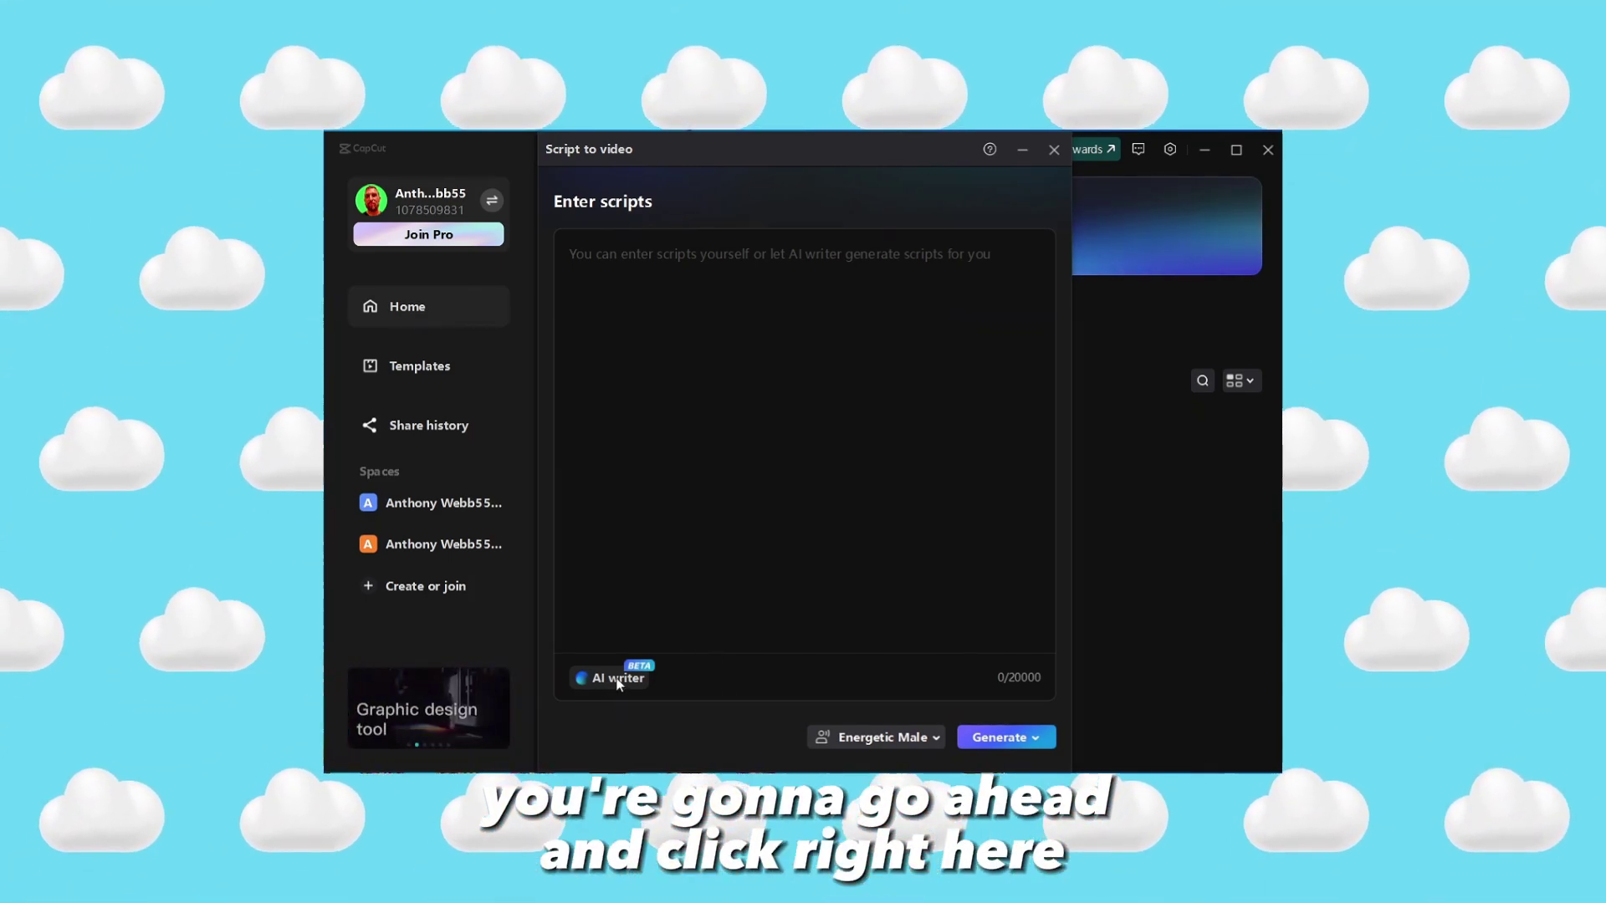
- Have the AI writer draft a talking script from the prompt 'make me a script on tehe fastest animal in the world'
{"action": "left_click", "coordinate": [605, 678]}
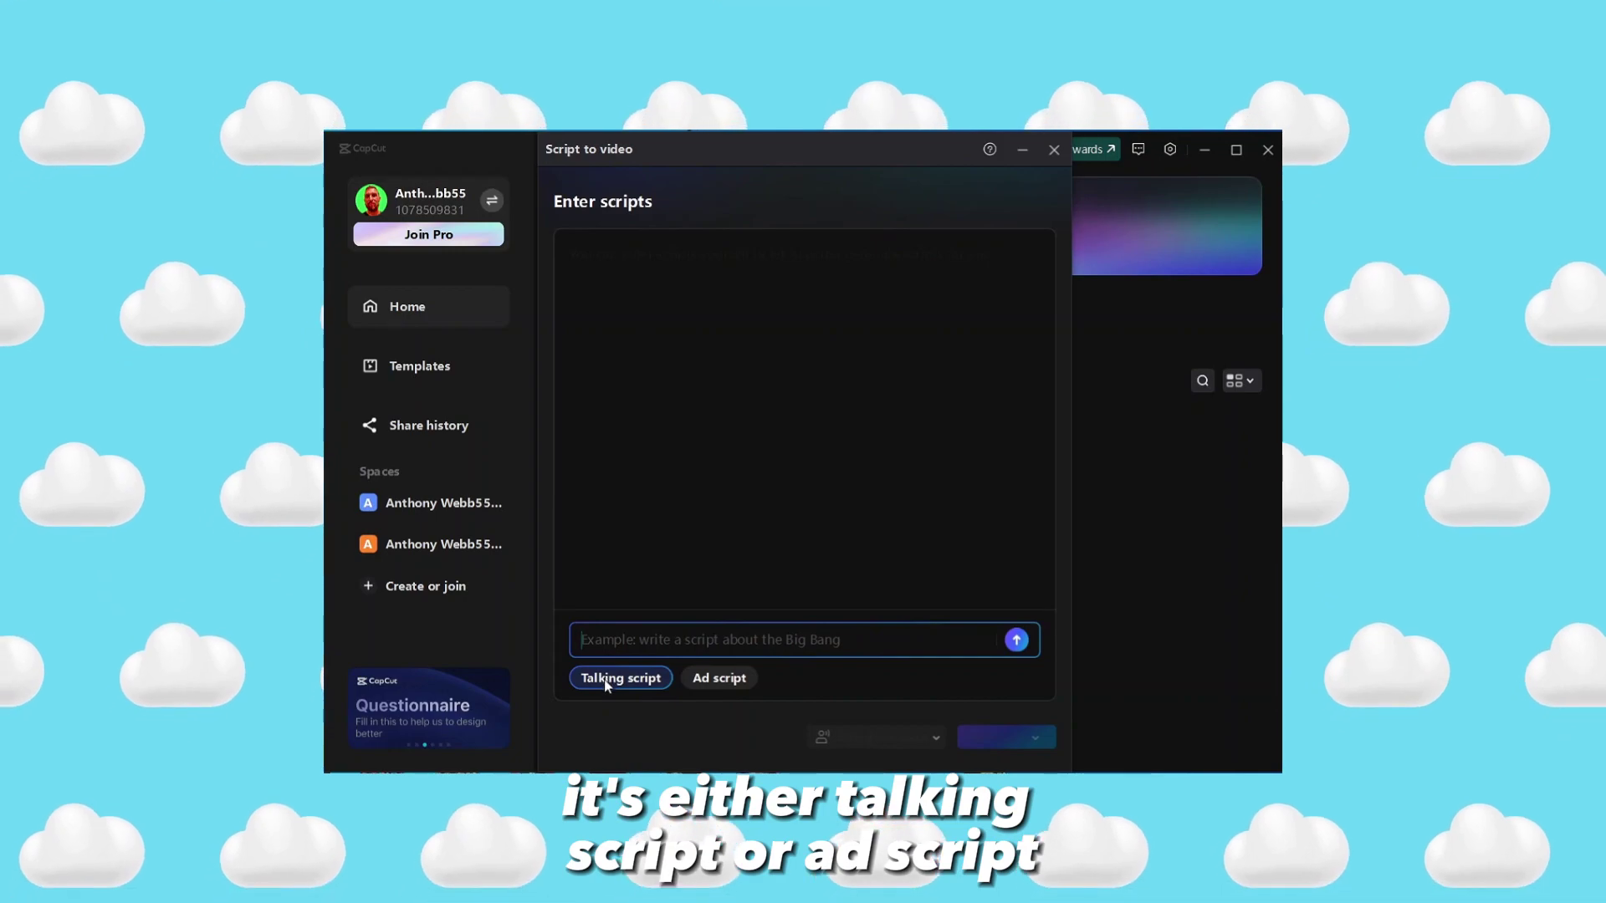
{"action": "left_click", "coordinate": [721, 684]}
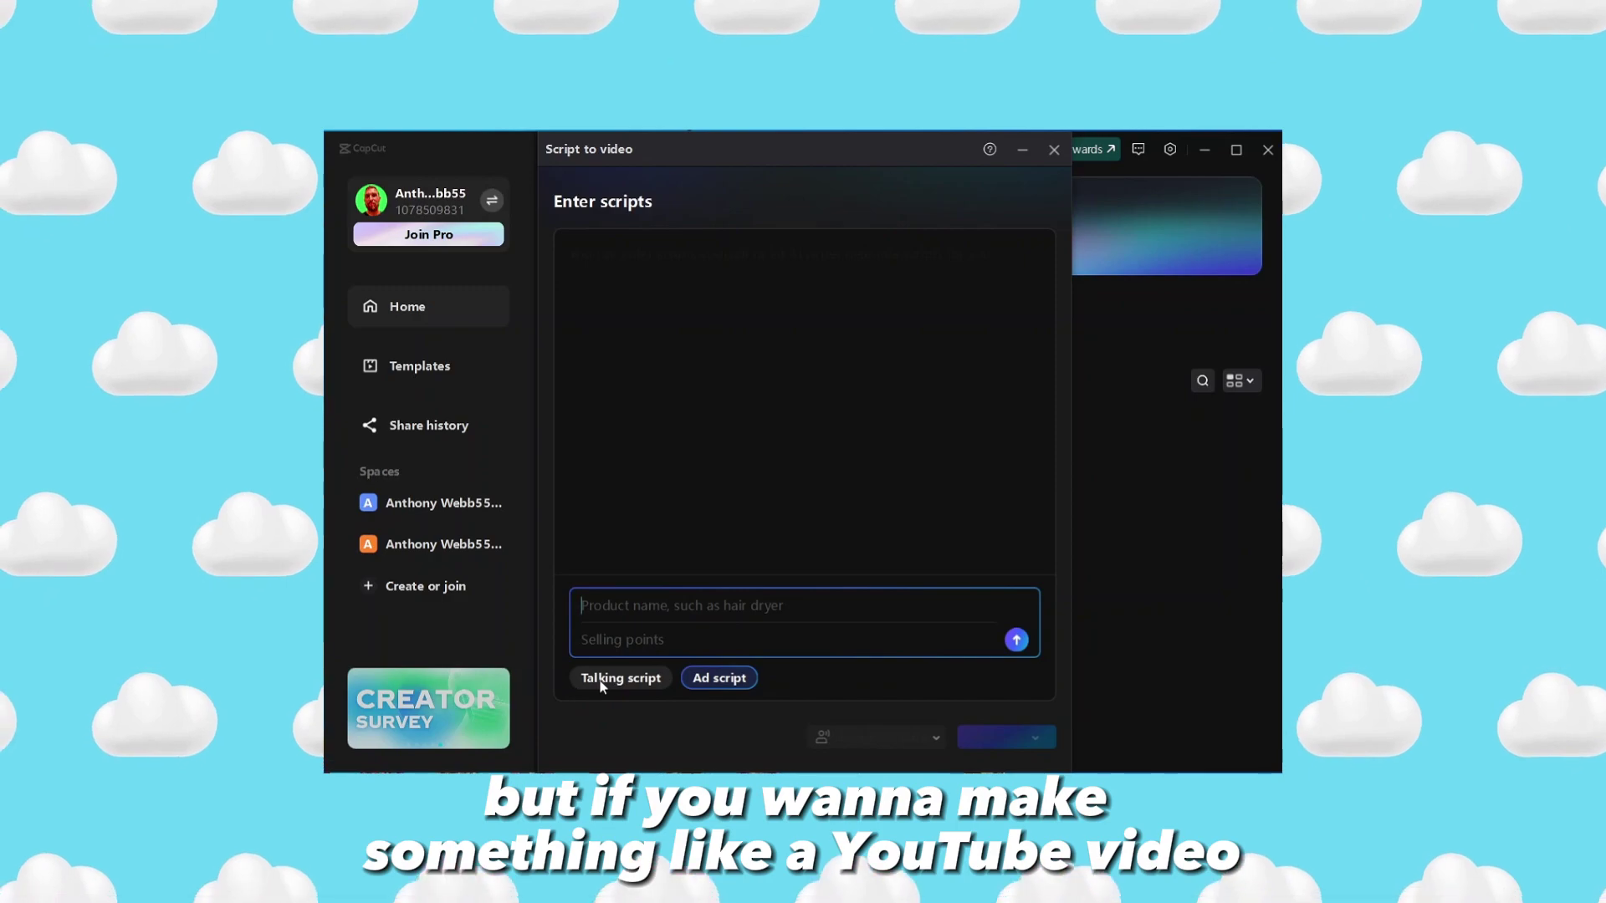
{"action": "left_click", "coordinate": [590, 679]}
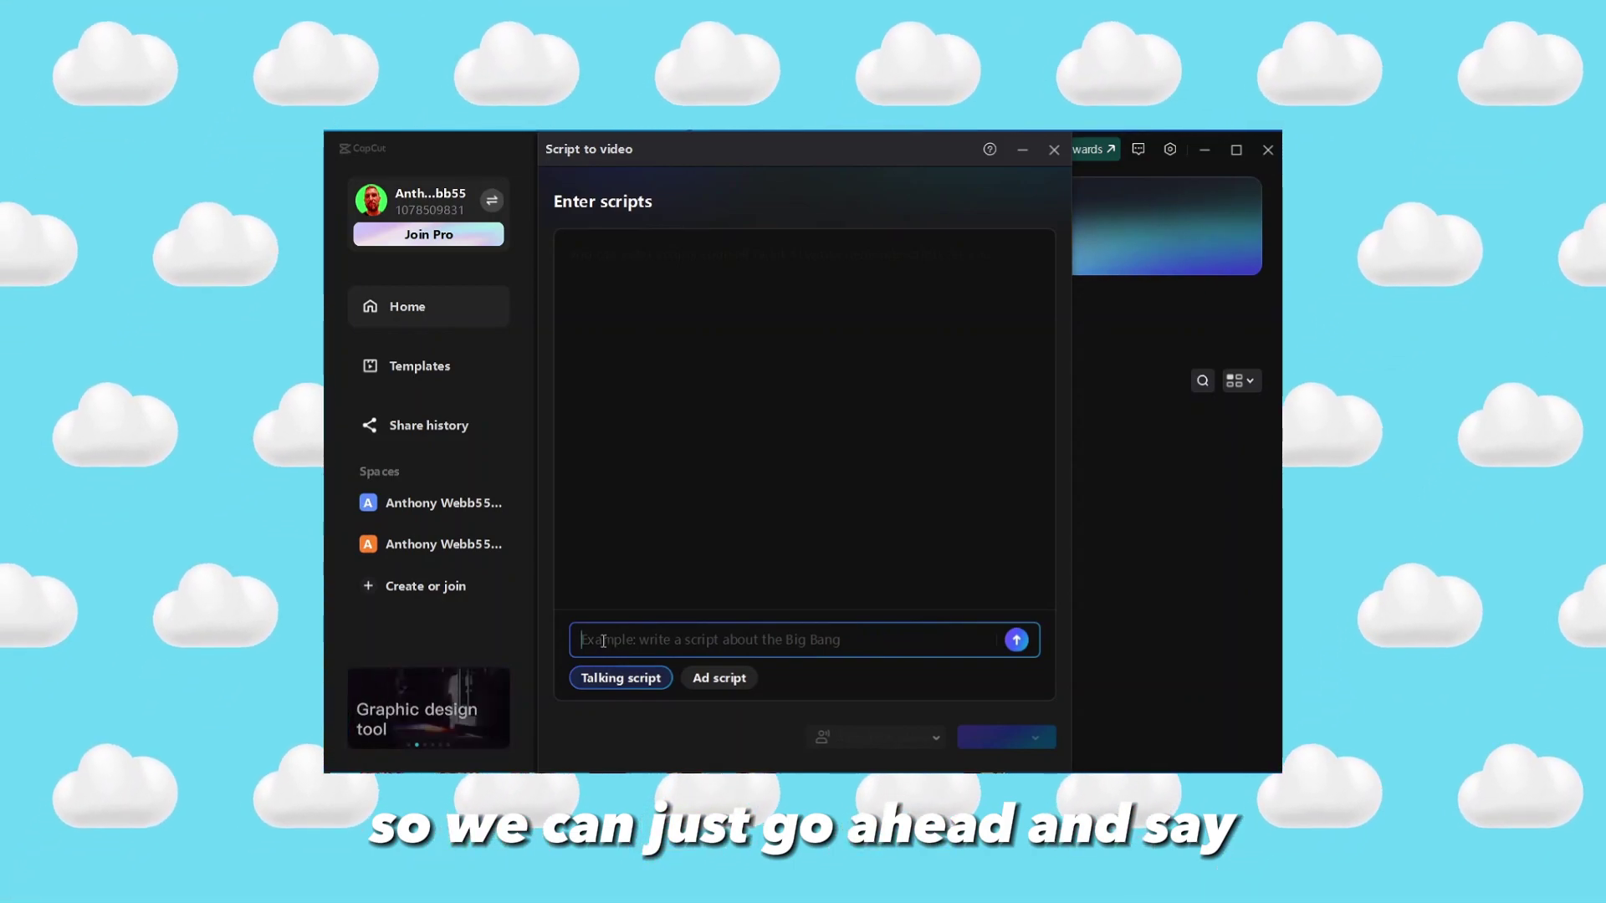
{"action": "type", "text": "make me a"}
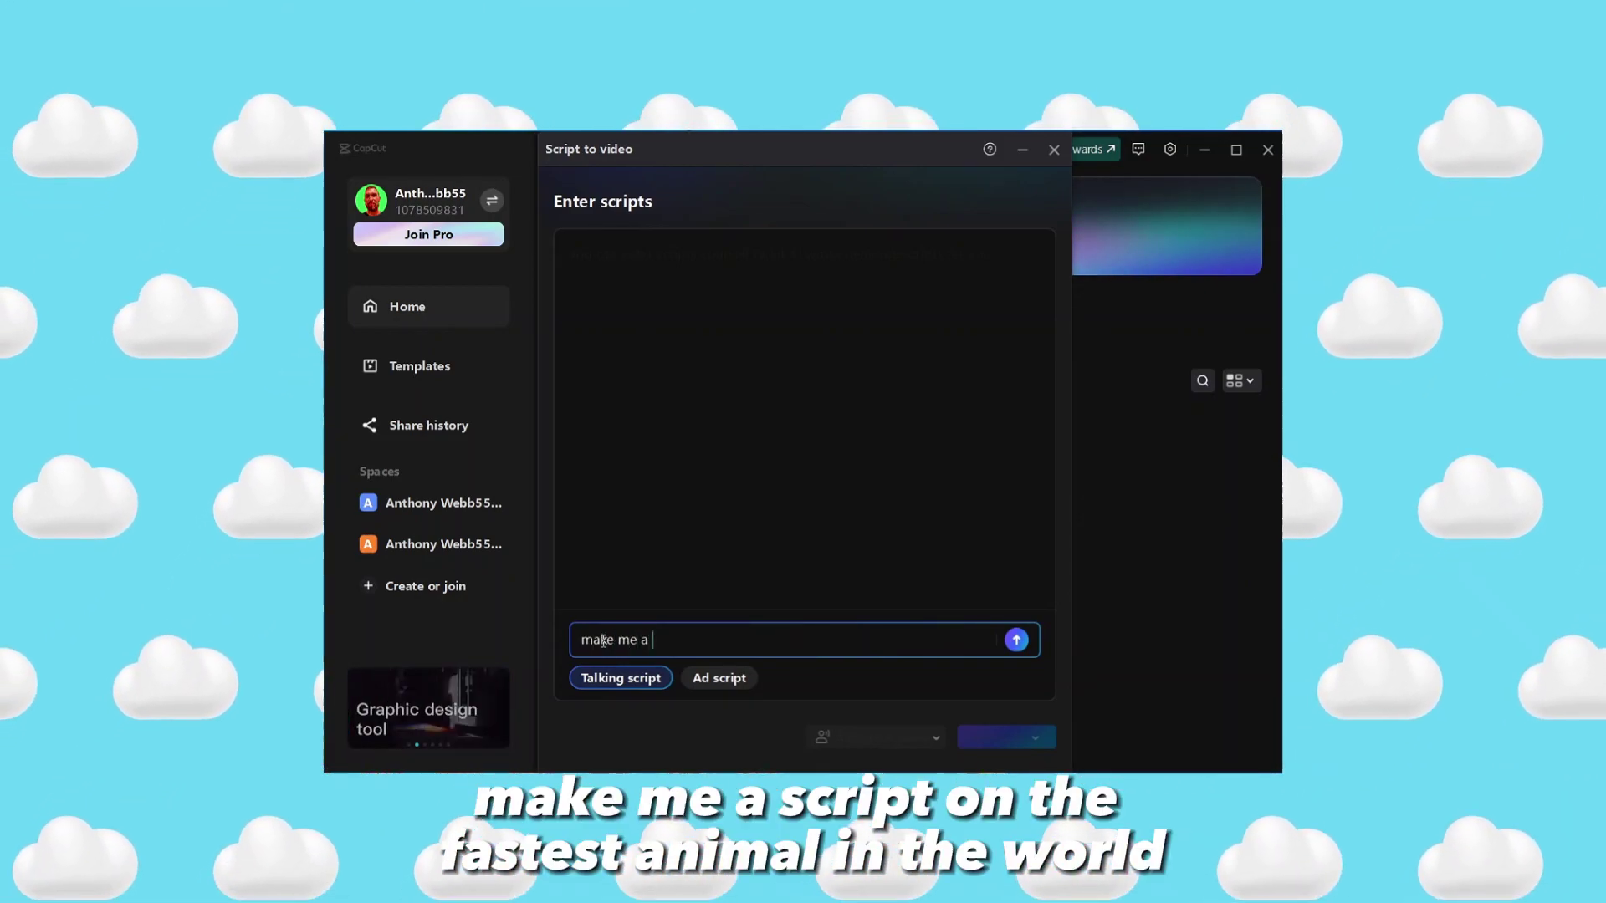
{"action": "type", "text": " script on t"}
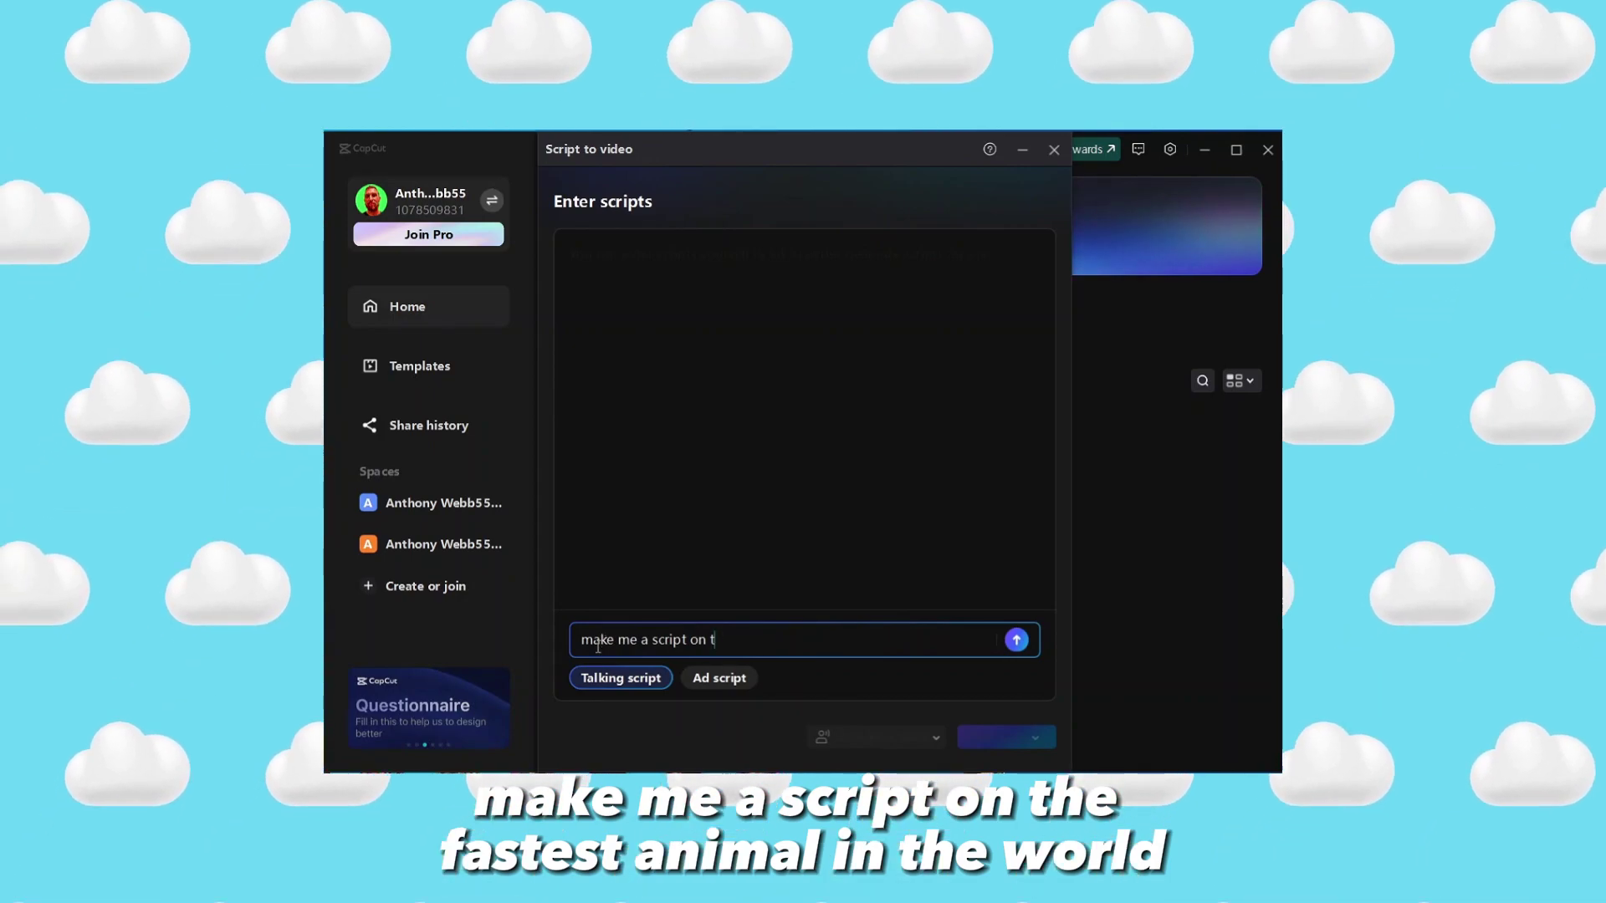
{"action": "type", "text": "ehe fastest anima"}
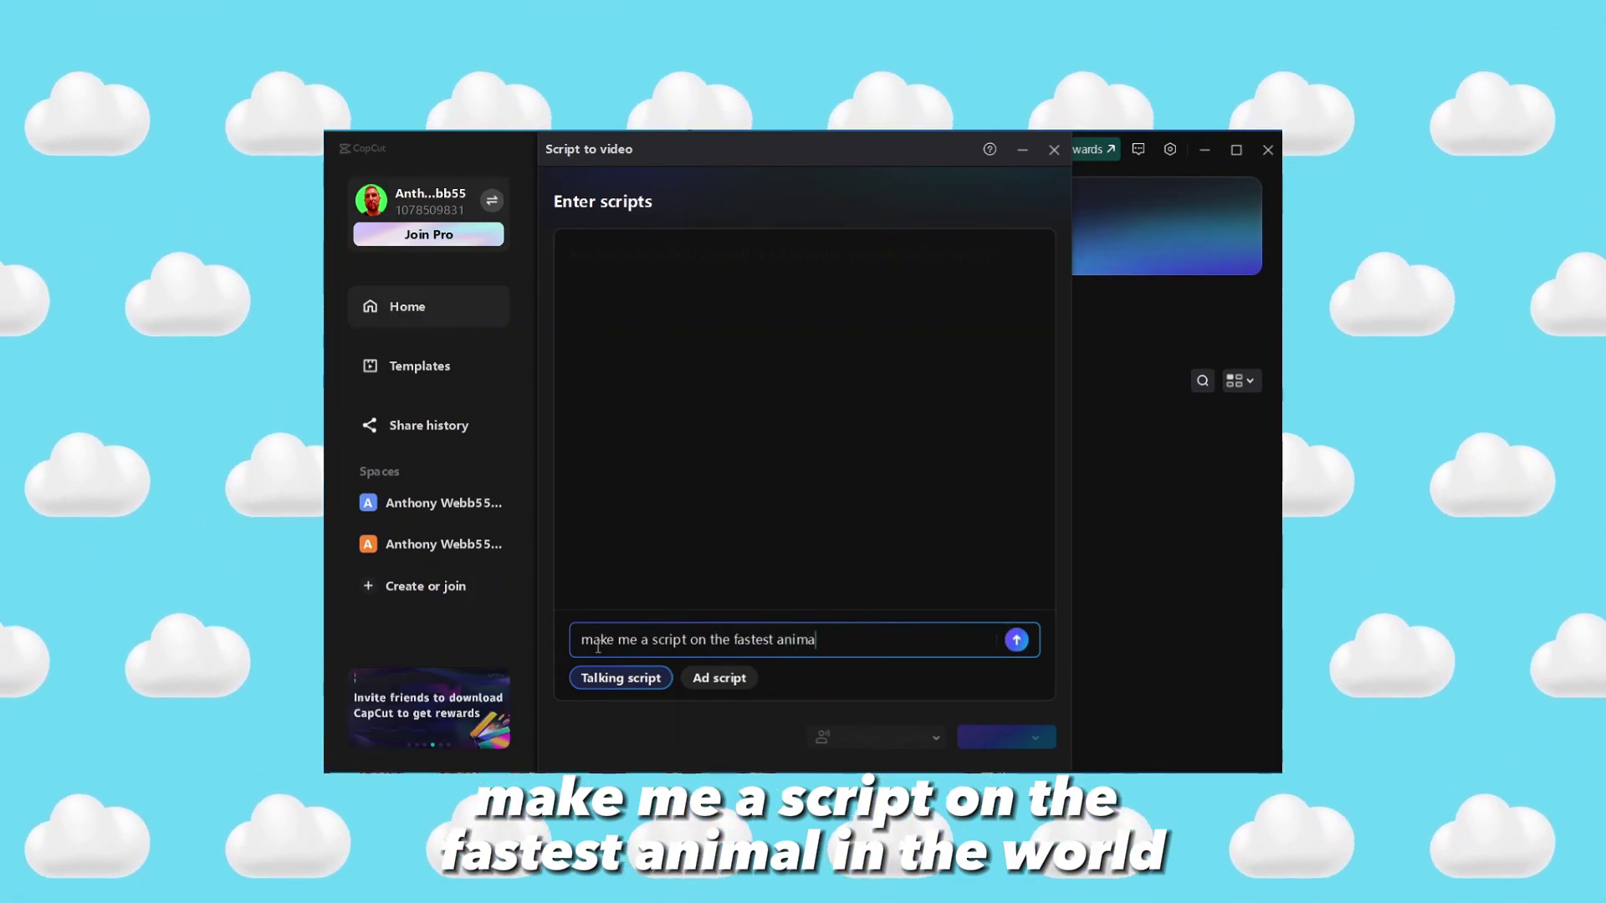
{"action": "type", "text": "l in the world"}
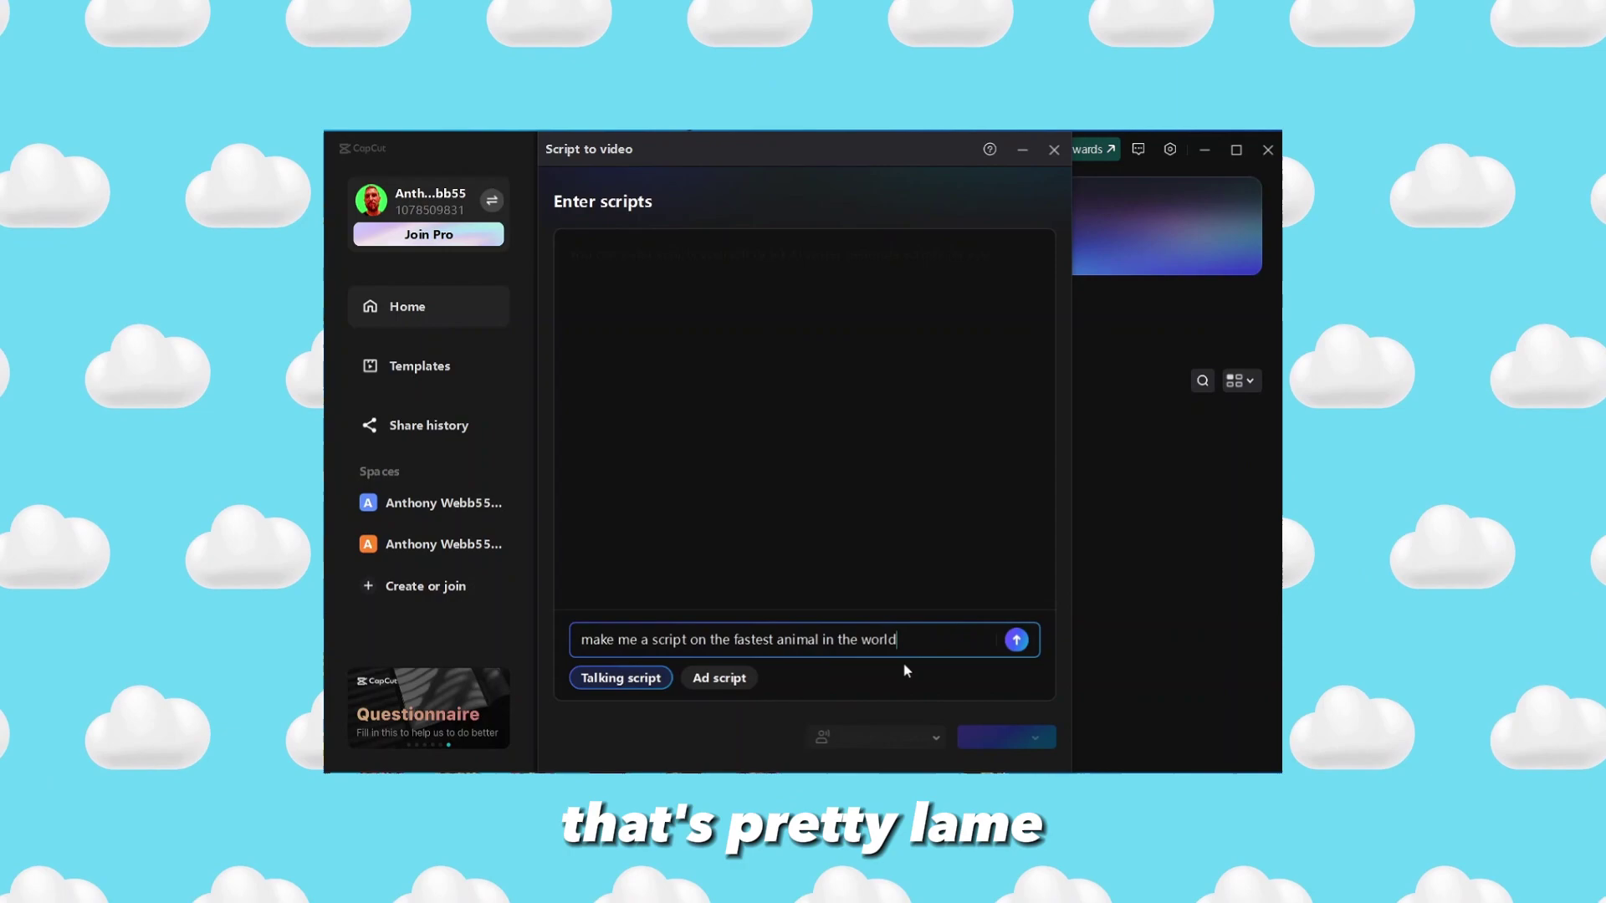
{"action": "left_click", "coordinate": [1016, 641]}
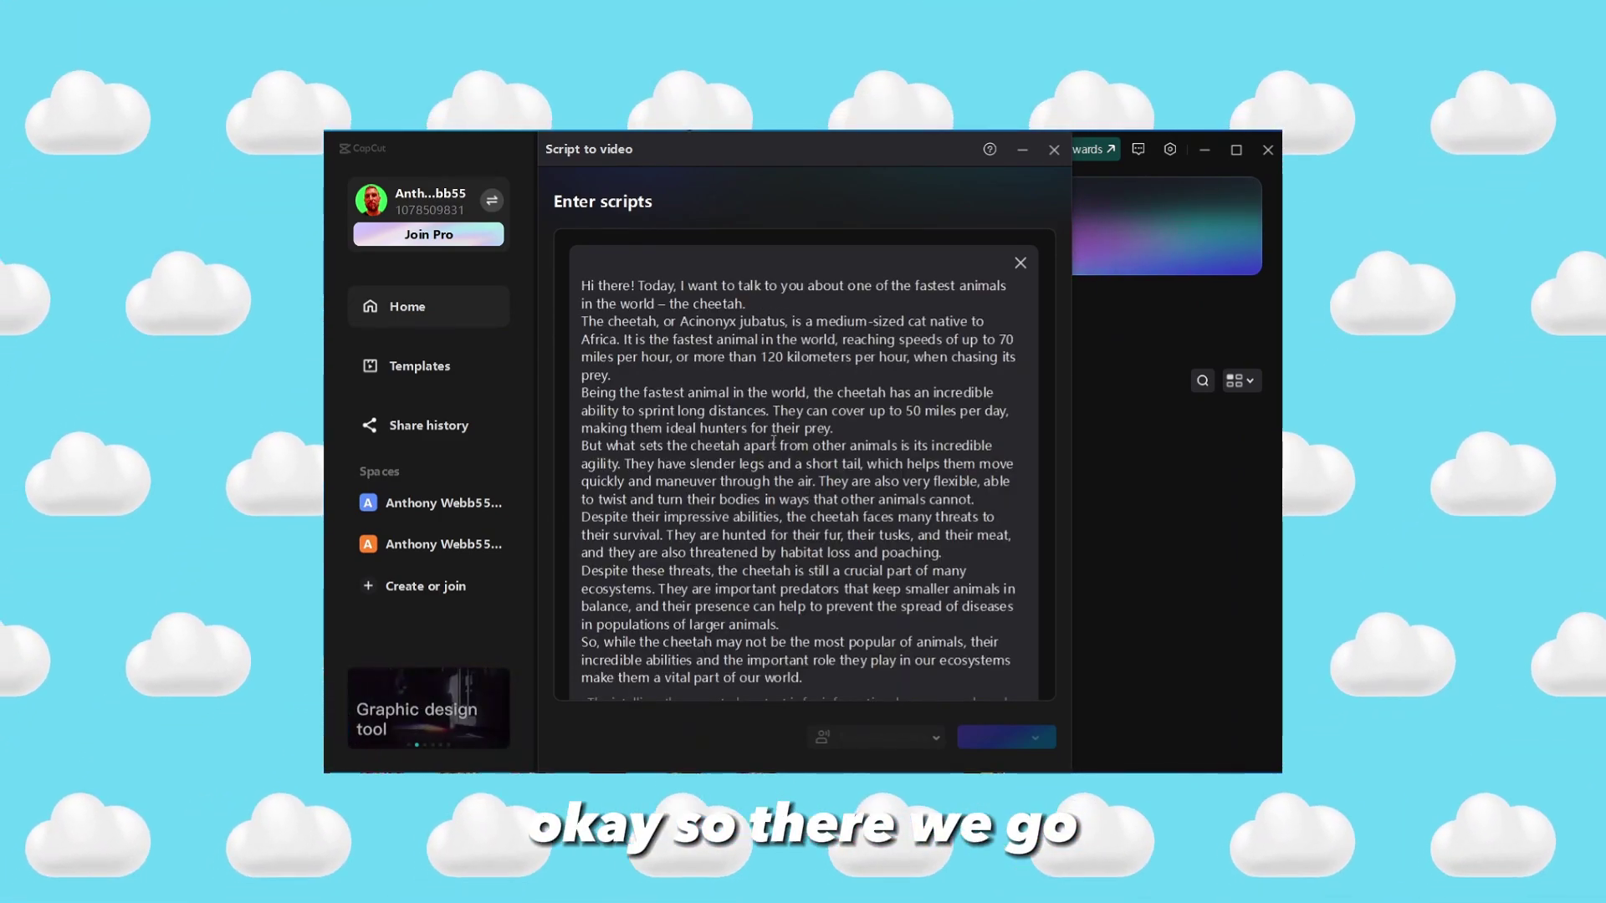
- Read through the generated cheetah script and regenerate it twice for a new version
{"action": "scroll", "coordinate": [771, 425], "scroll_direction": "down", "scroll_amount": 2}
{"action": "scroll", "coordinate": [636, 319], "scroll_direction": "up", "scroll_amount": 2}
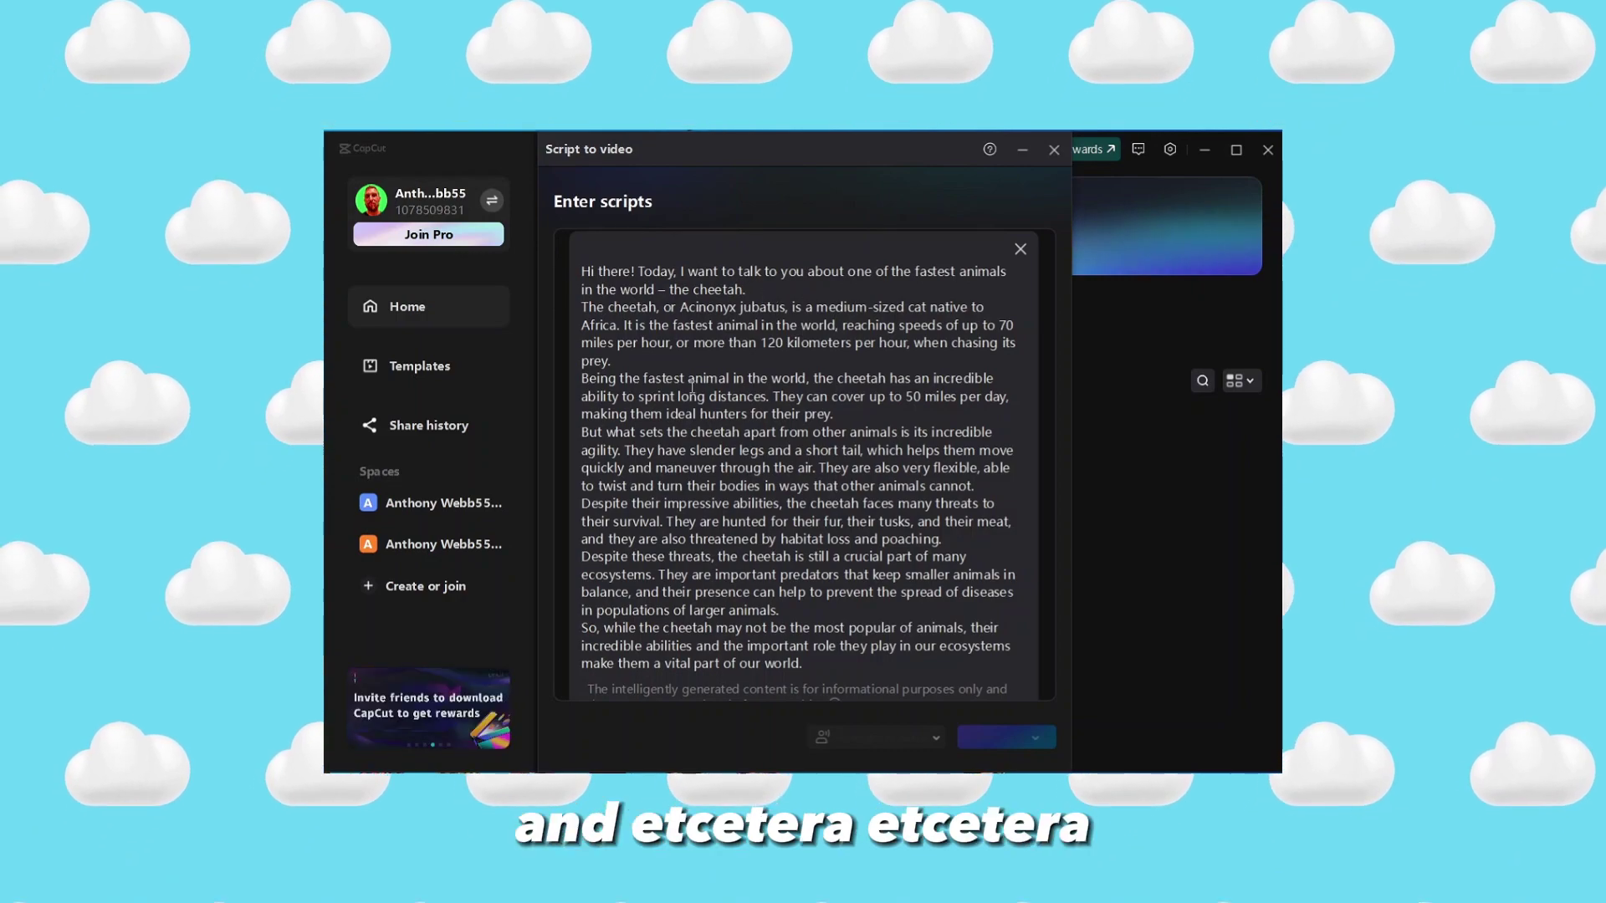
{"action": "scroll", "coordinate": [841, 308], "scroll_direction": "down", "scroll_amount": 2}
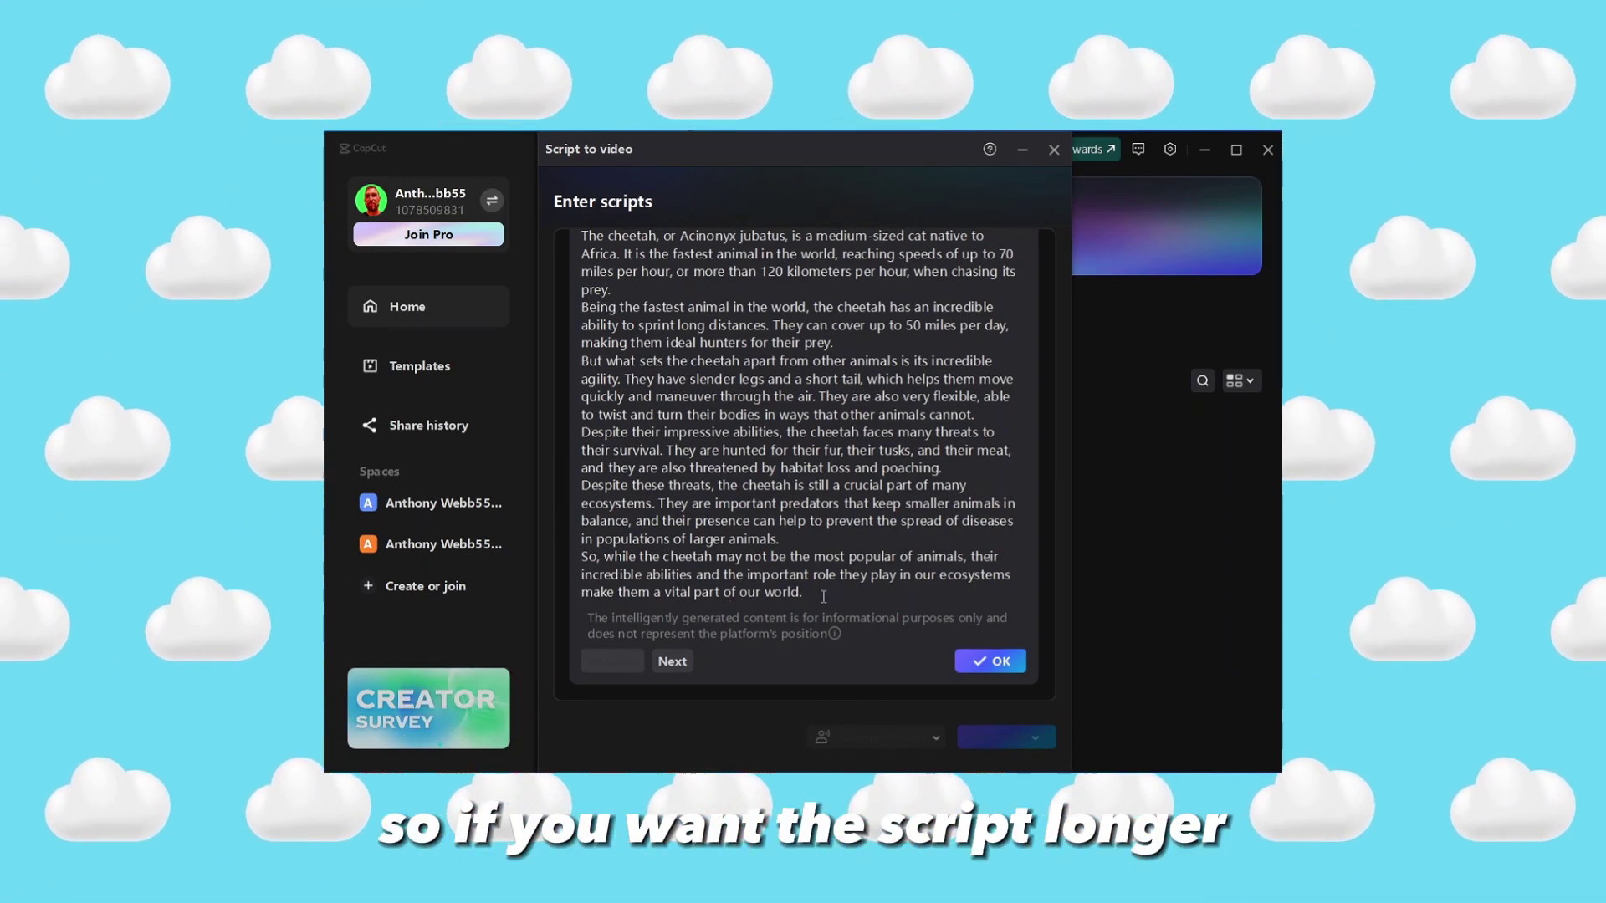
{"action": "scroll", "coordinate": [692, 456], "scroll_direction": "up", "scroll_amount": 2}
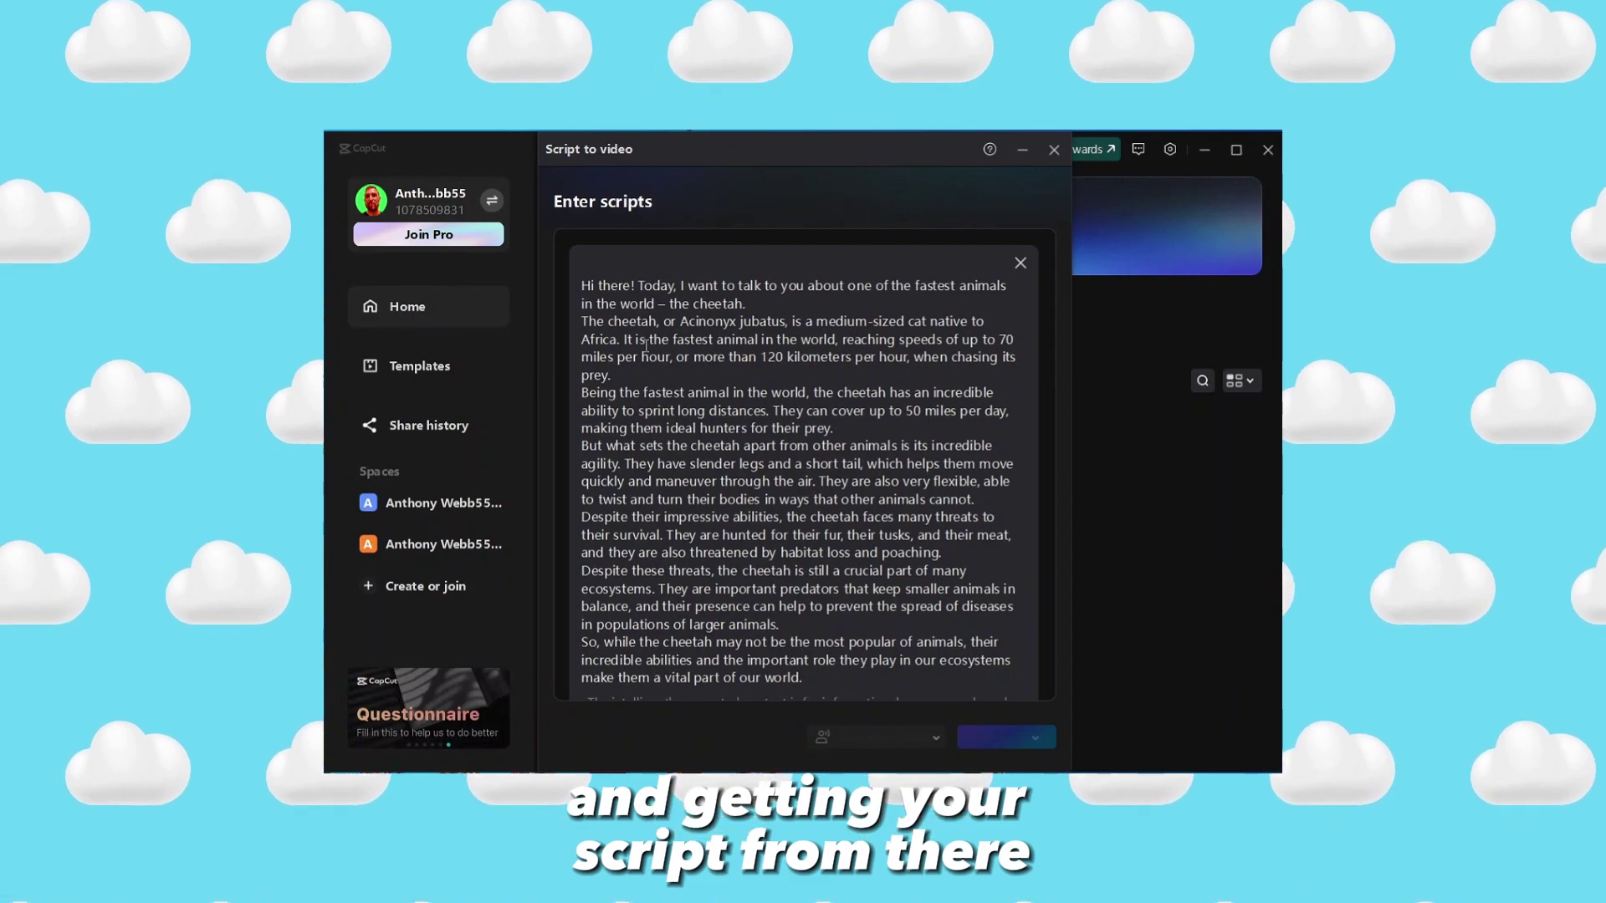
{"action": "scroll", "coordinate": [730, 513], "scroll_direction": "down", "scroll_amount": 2}
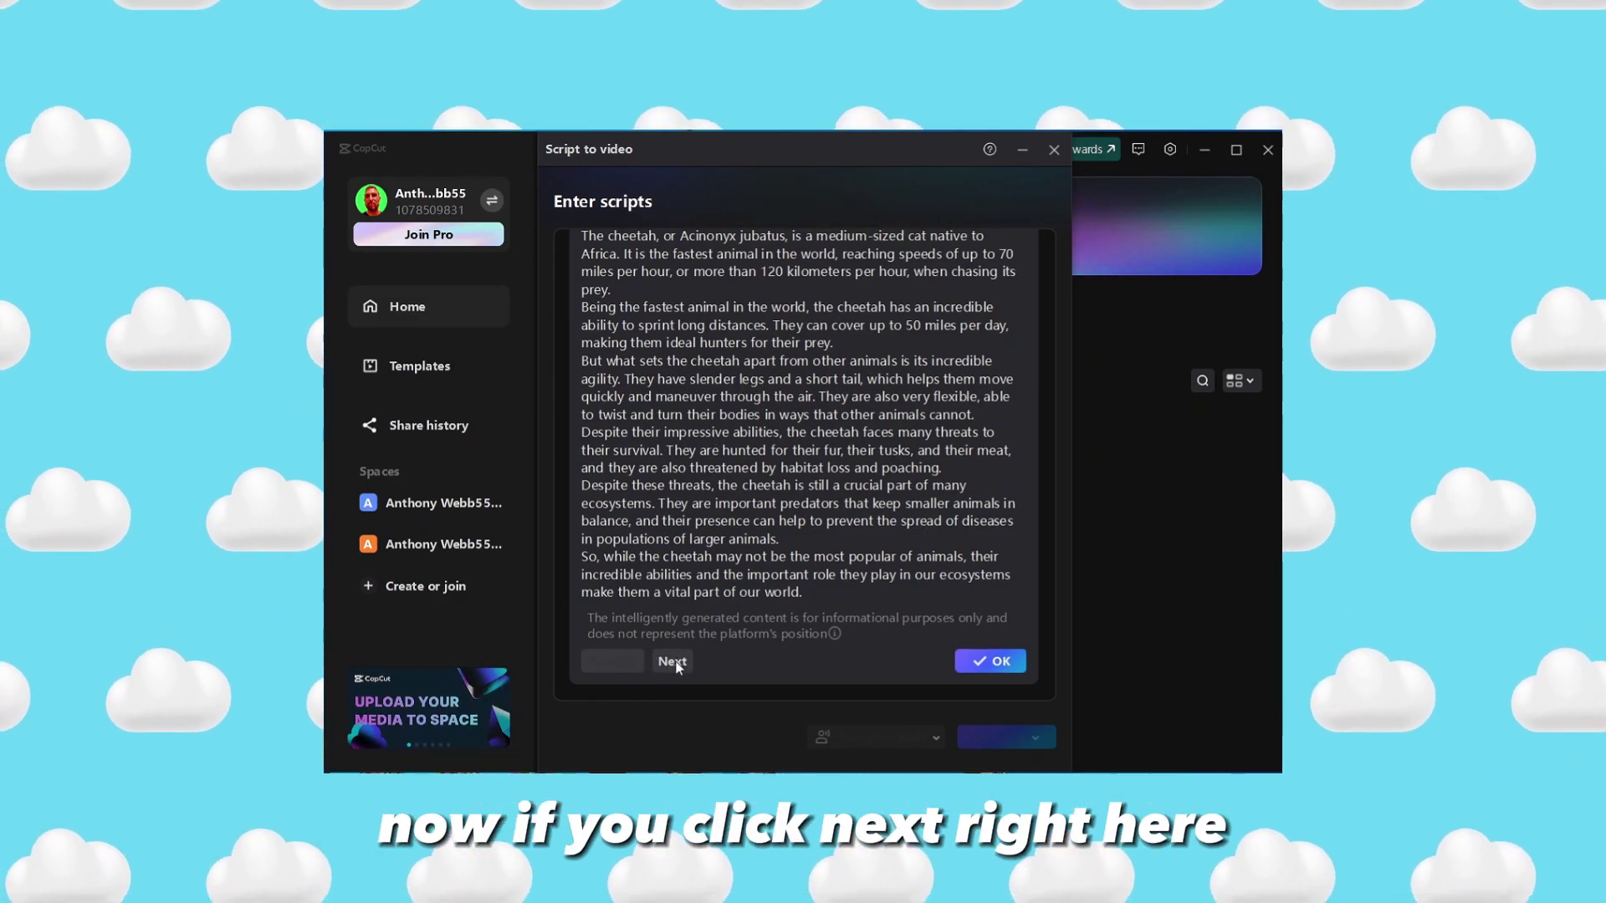
{"action": "left_click", "coordinate": [672, 661]}
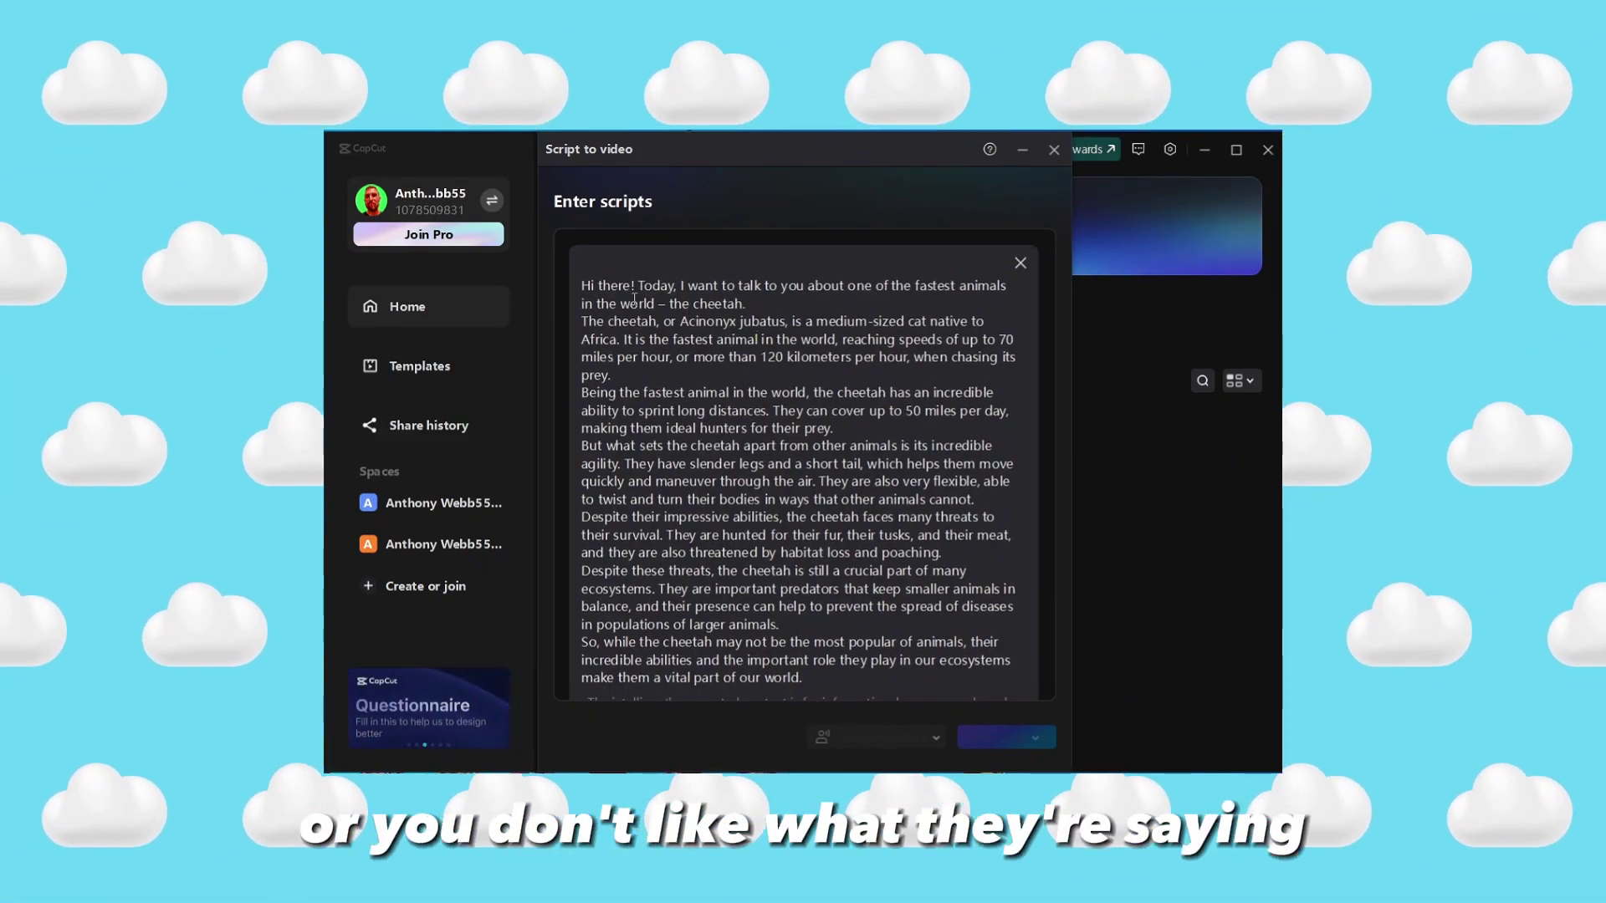
{"action": "scroll", "coordinate": [803, 502], "scroll_direction": "down", "scroll_amount": 2}
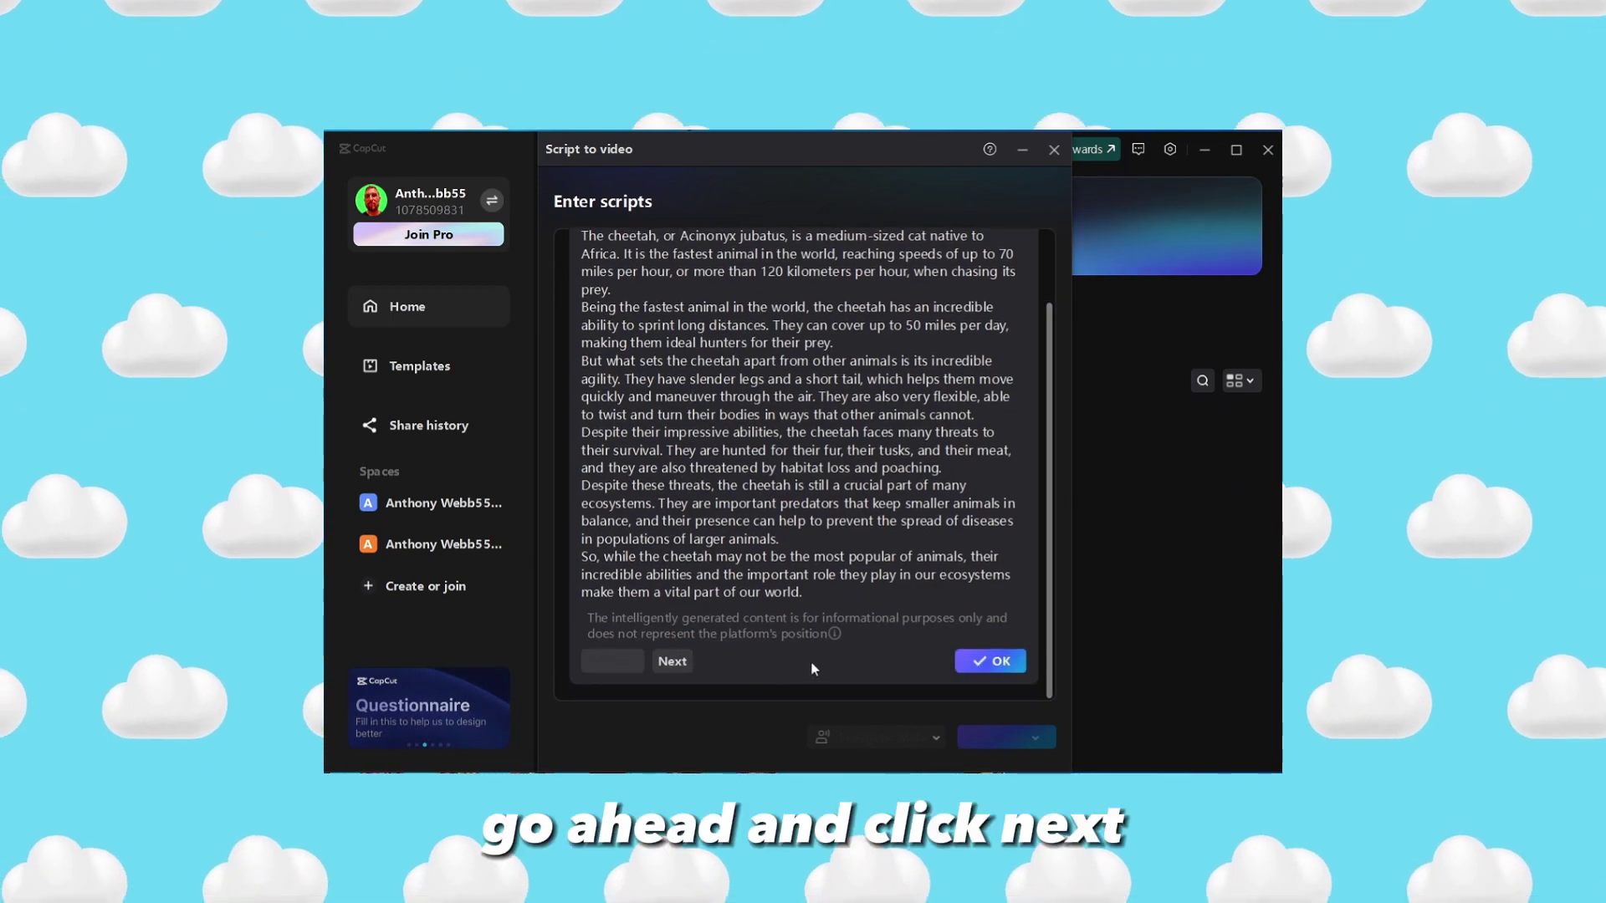
{"action": "left_click", "coordinate": [674, 661]}
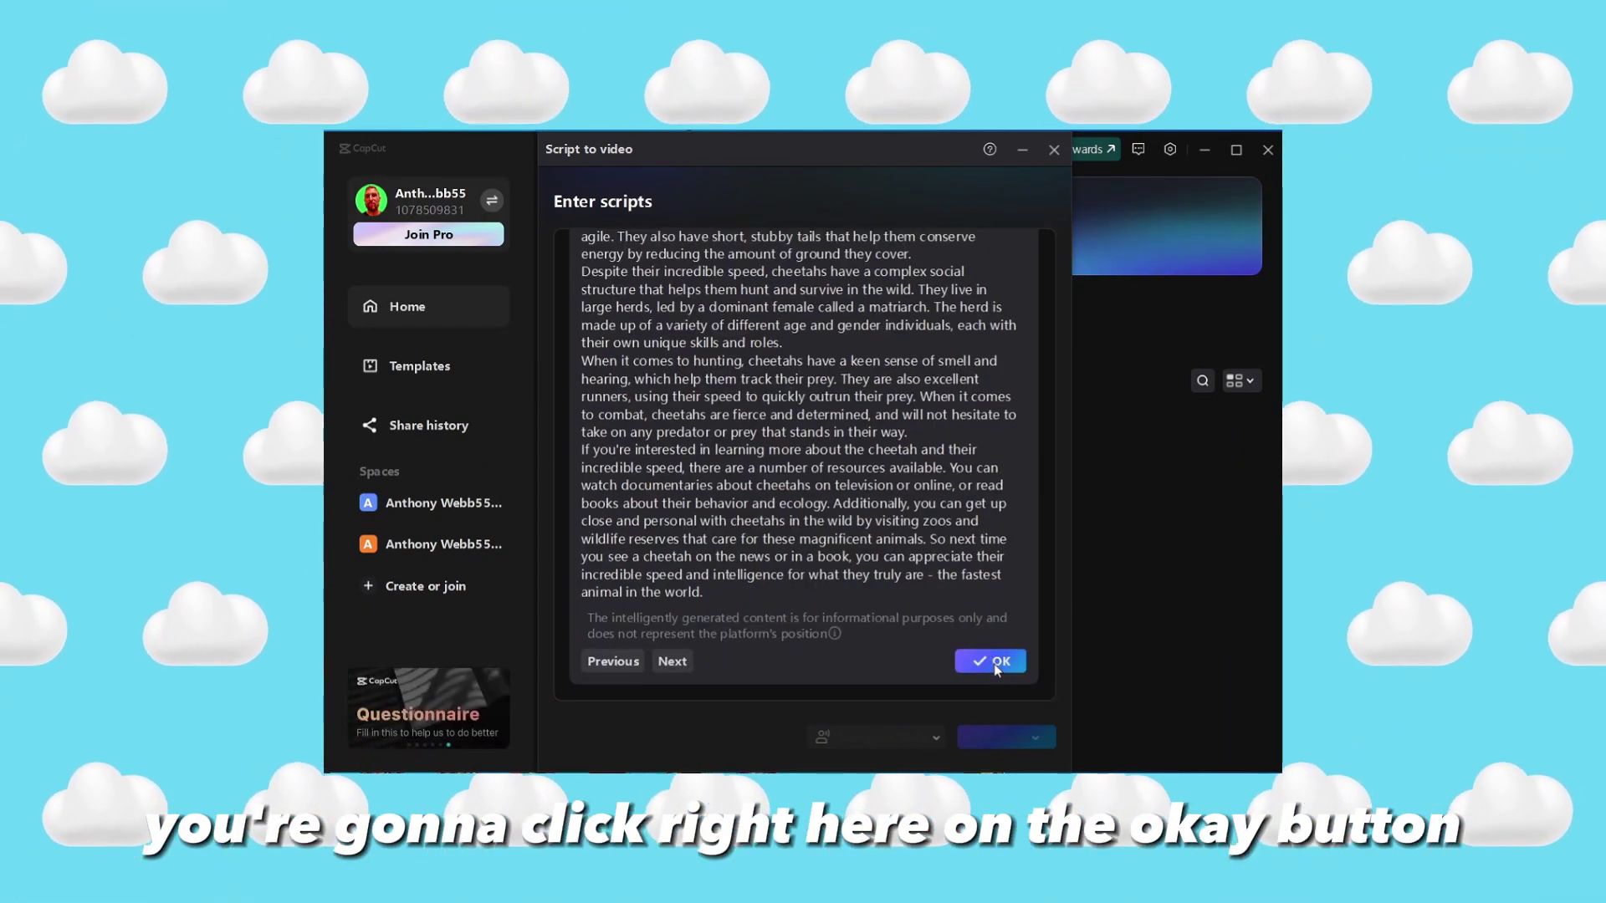
- Insert the cheetah script, preview Energetic Male, and pick Charming Male as the narration voice
{"action": "left_click", "coordinate": [992, 661]}
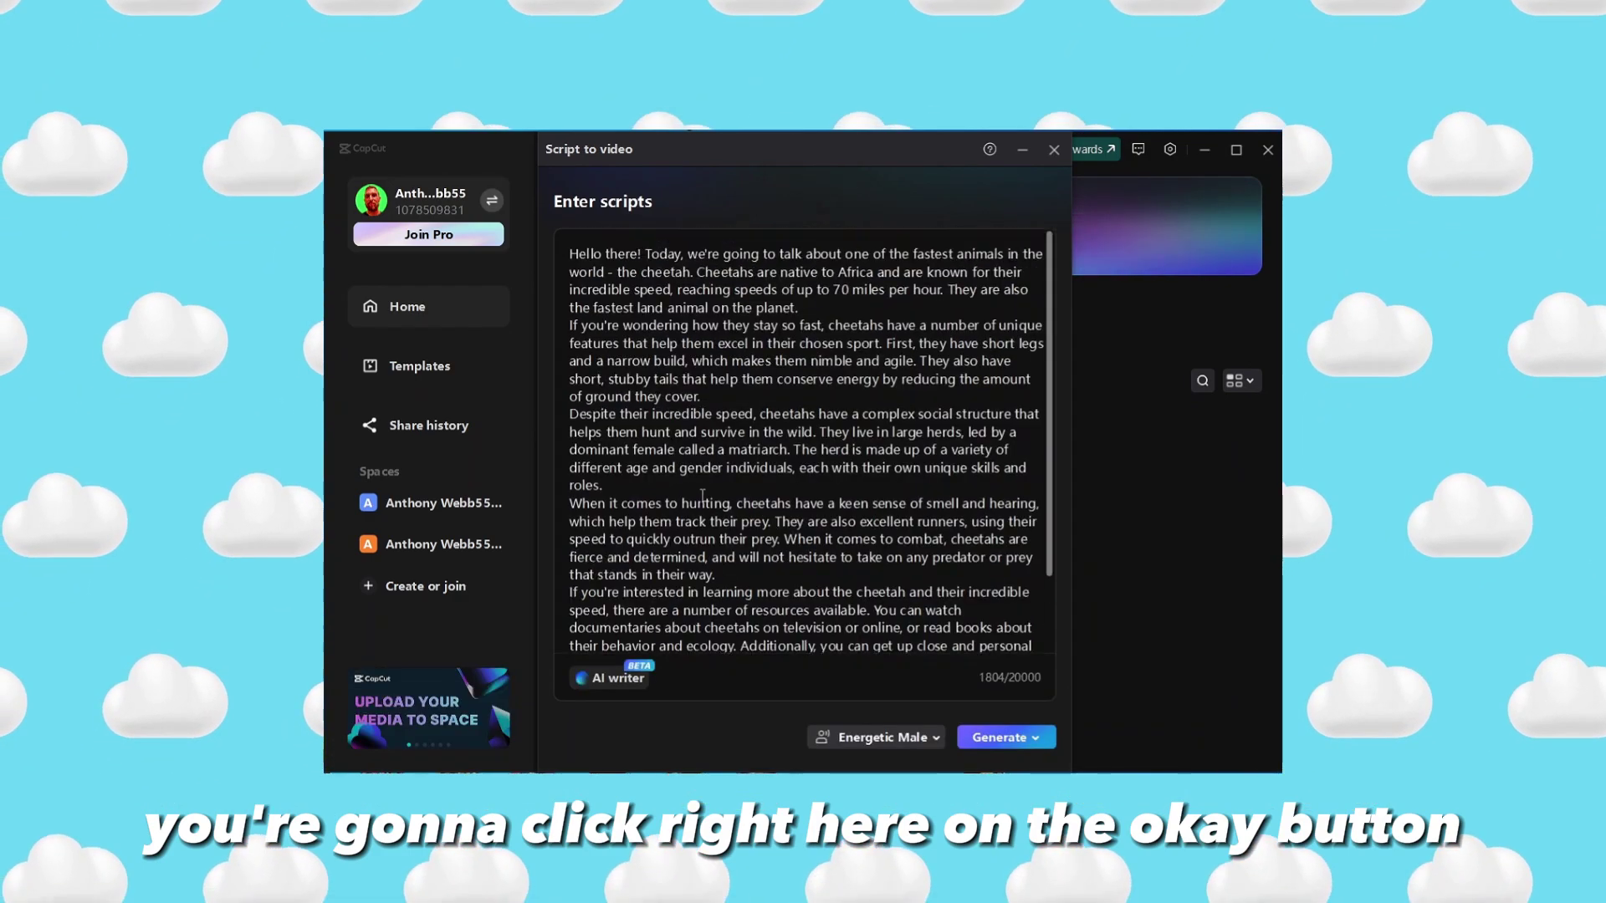
{"action": "scroll", "coordinate": [833, 465], "scroll_direction": "down", "scroll_amount": 2}
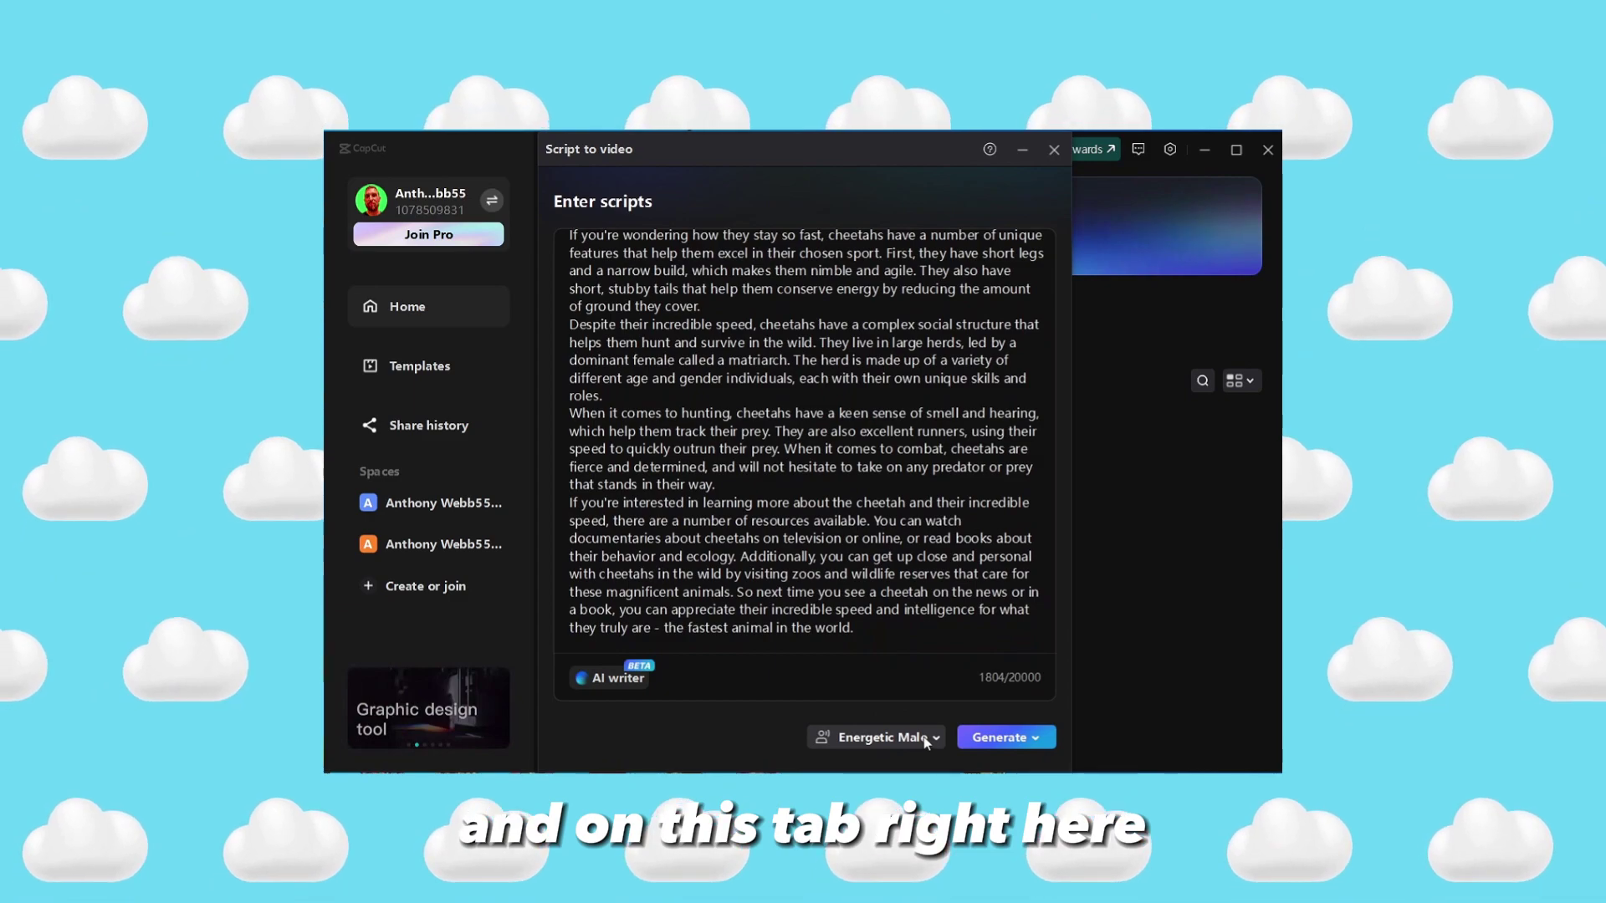
{"action": "left_click", "coordinate": [927, 739]}
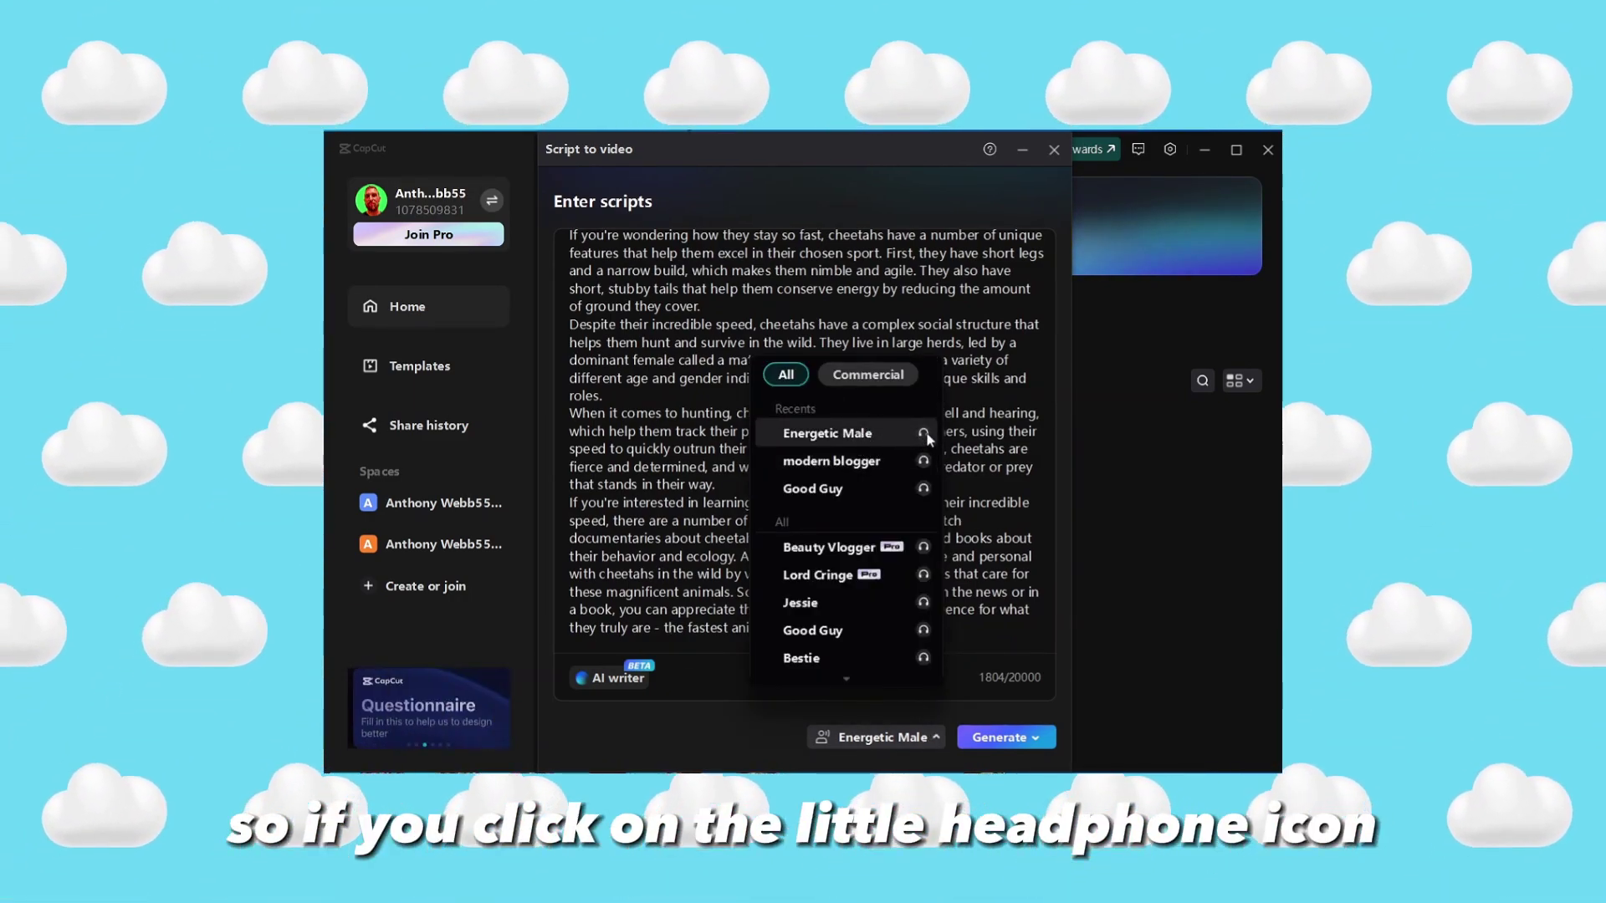
{"action": "left_click", "coordinate": [924, 434]}
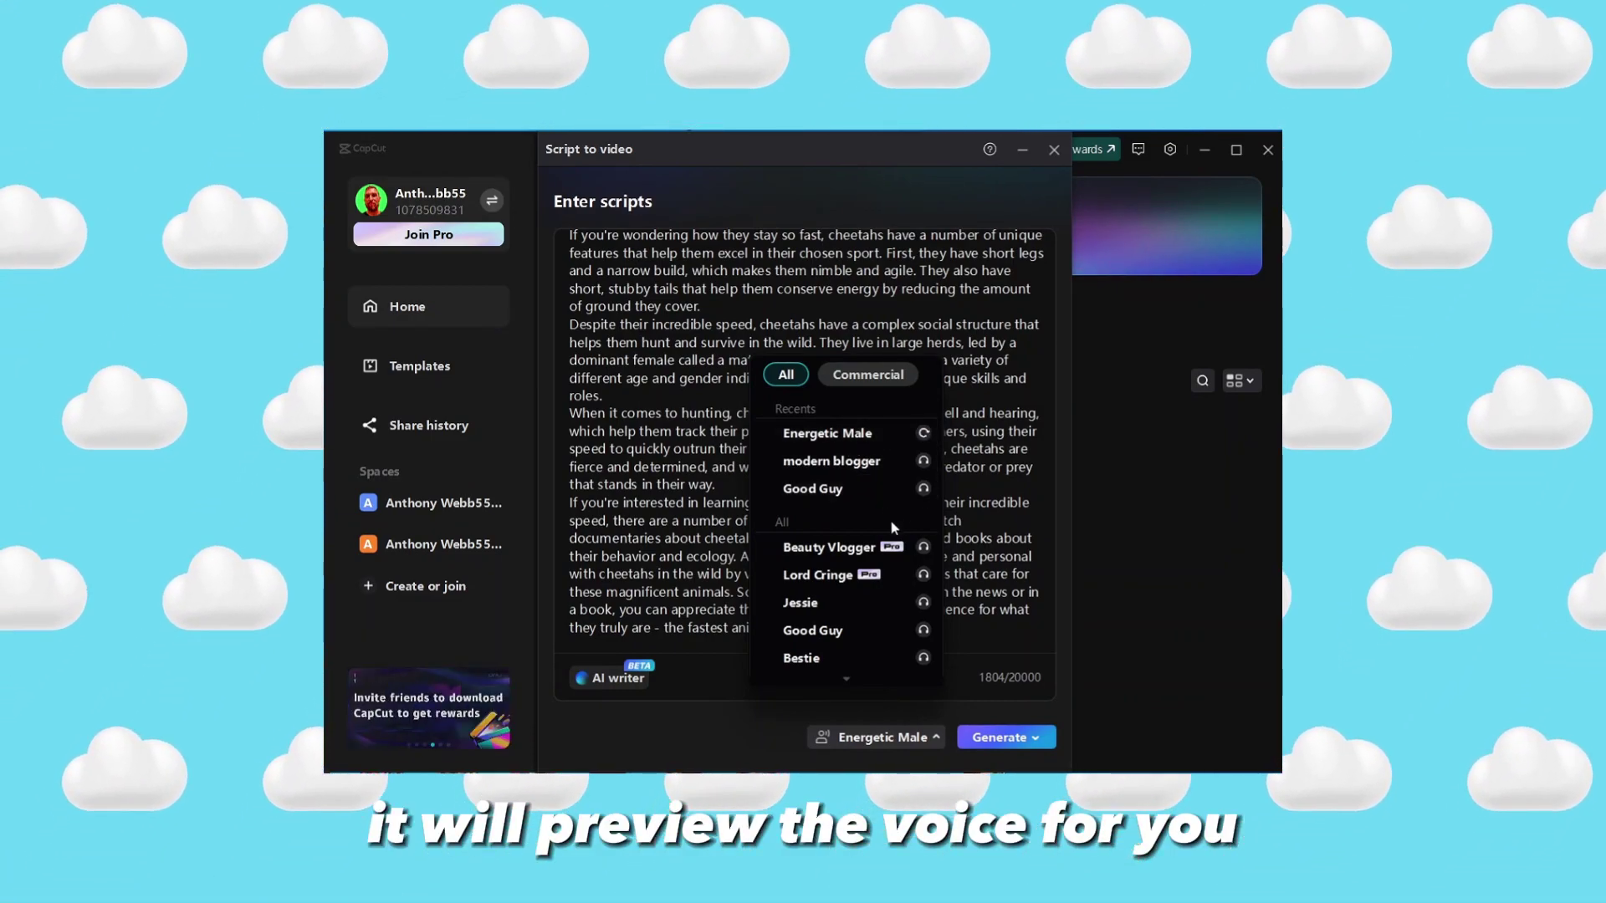
{"action": "scroll", "coordinate": [865, 514], "scroll_direction": "down", "scroll_amount": 5}
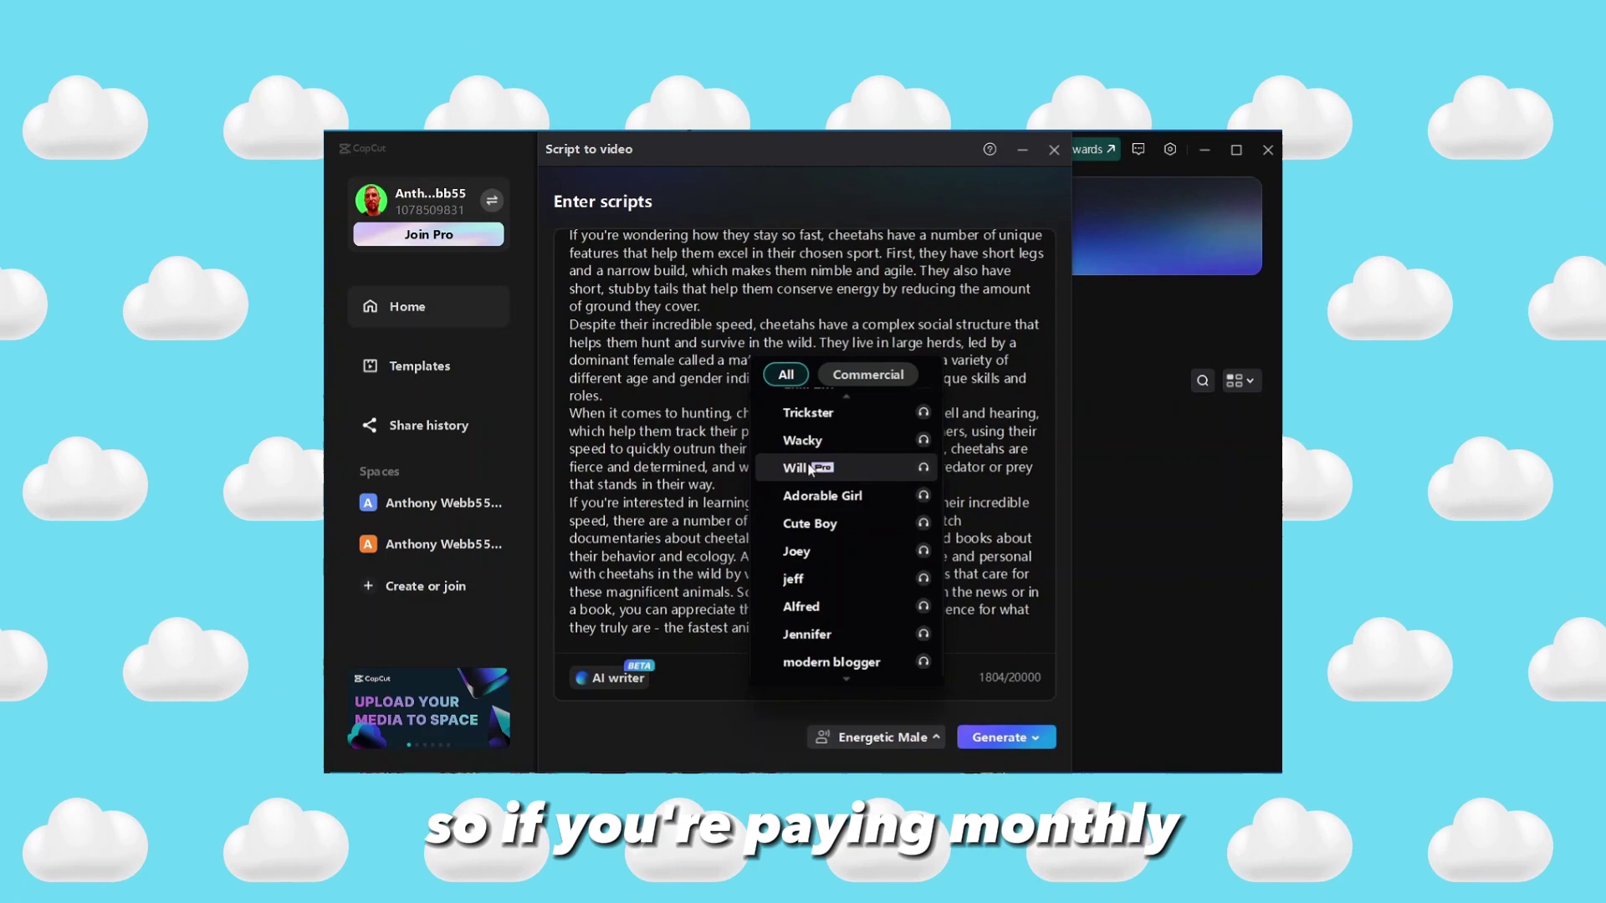
{"action": "scroll", "coordinate": [819, 475], "scroll_direction": "up", "scroll_amount": 2}
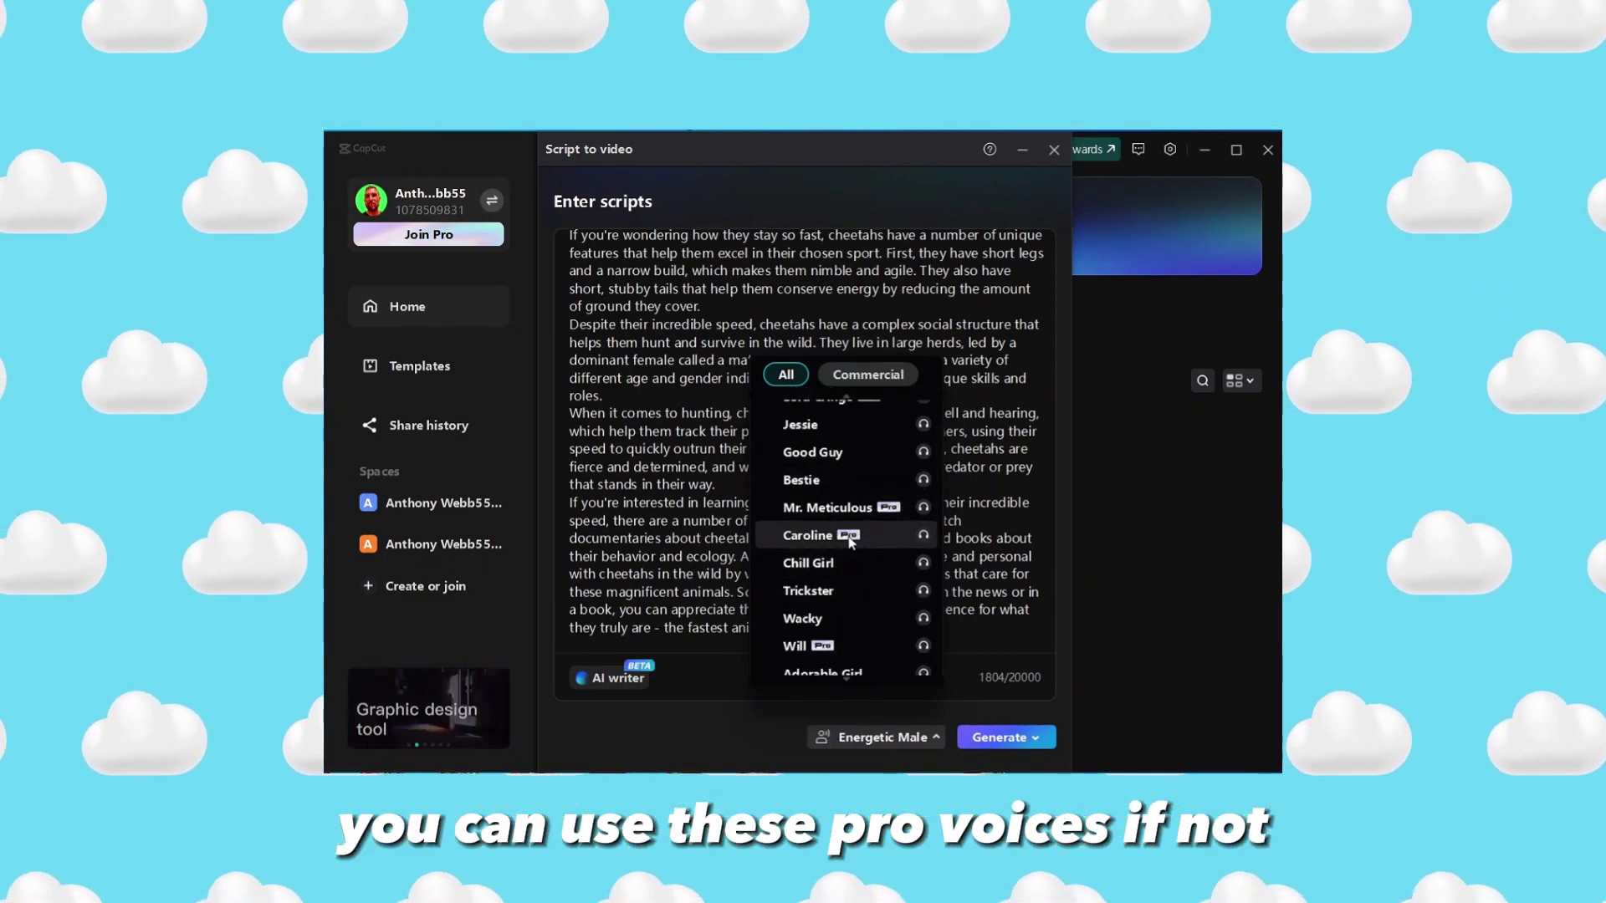
{"action": "scroll", "coordinate": [847, 544], "scroll_direction": "down", "scroll_amount": 2}
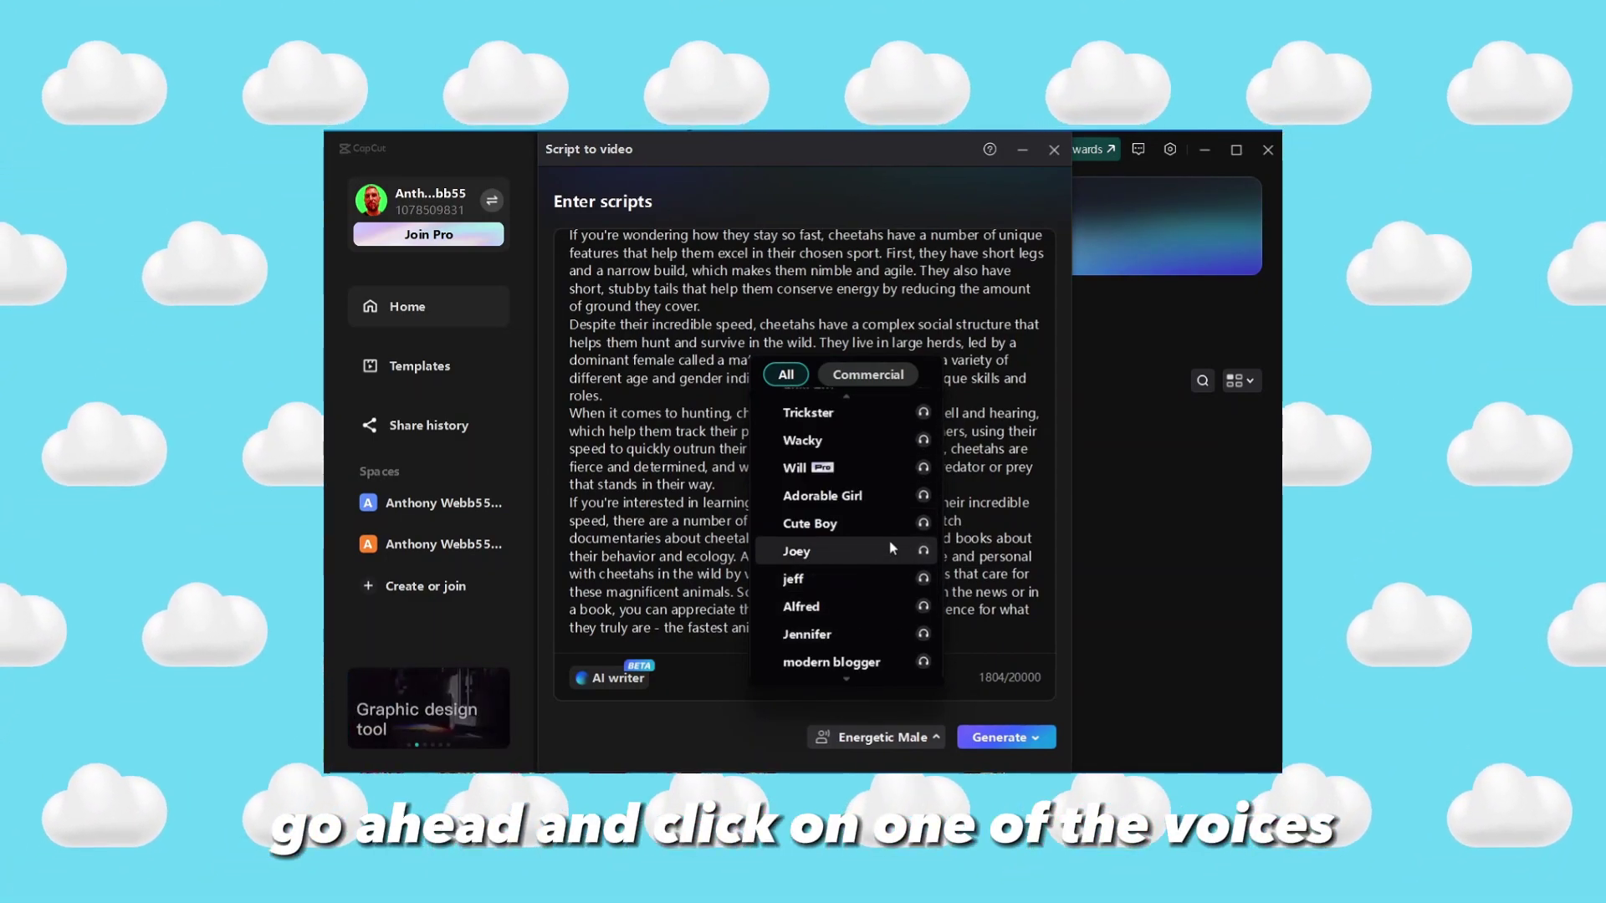
{"action": "scroll", "coordinate": [847, 469], "scroll_direction": "down", "scroll_amount": 1}
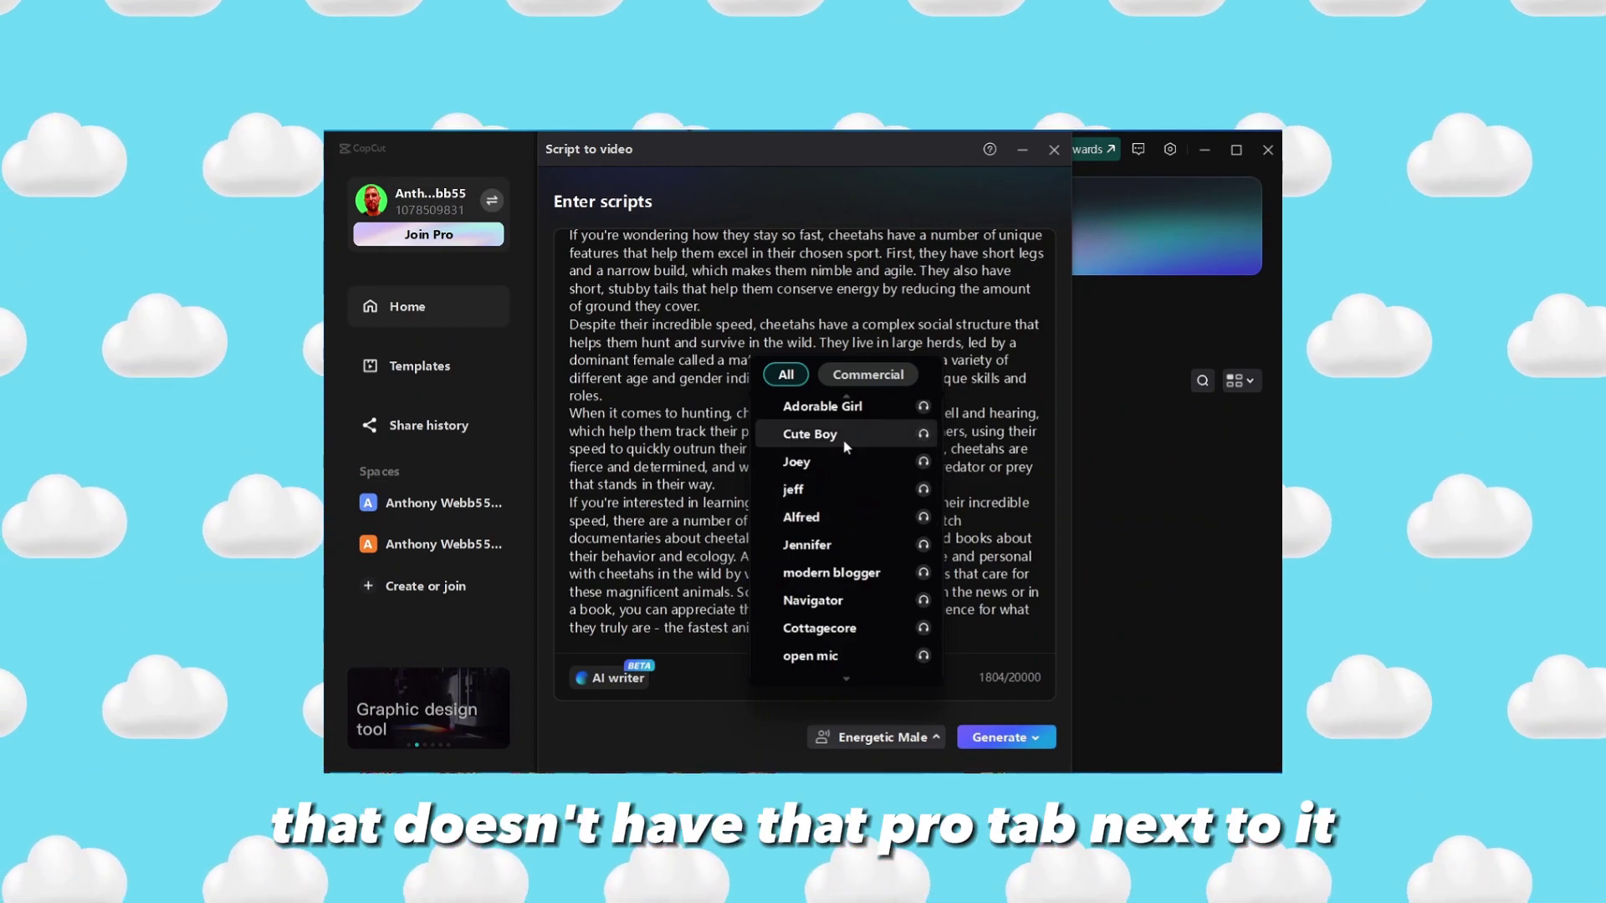
{"action": "scroll", "coordinate": [864, 542], "scroll_direction": "down", "scroll_amount": 1}
{"action": "left_click", "coordinate": [841, 493]}
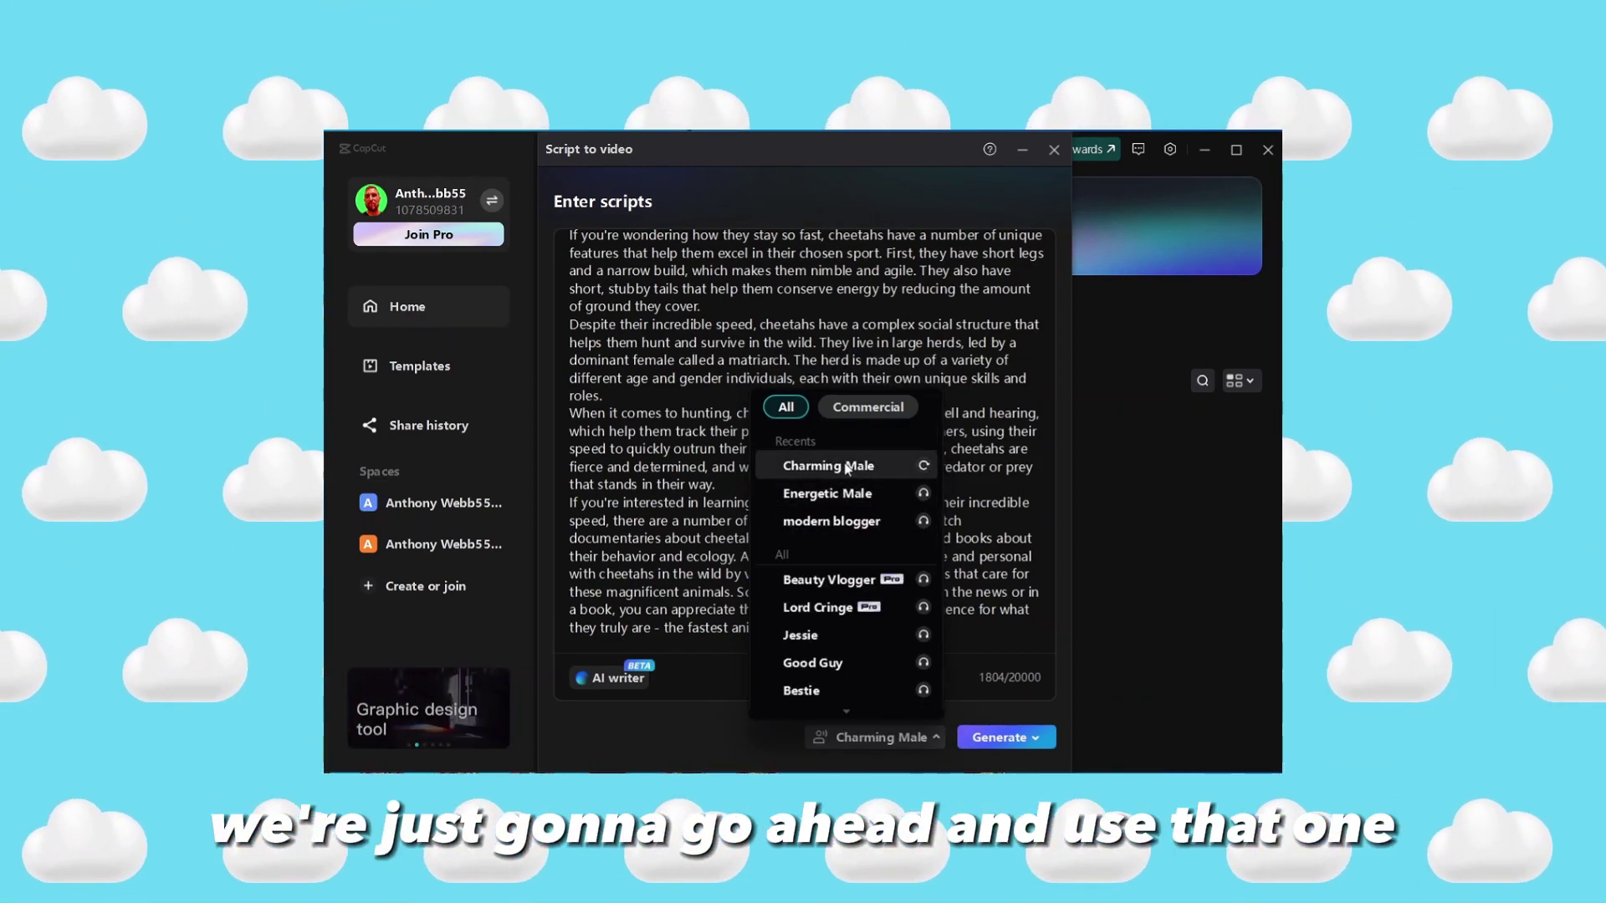
{"action": "left_click", "coordinate": [1008, 505]}
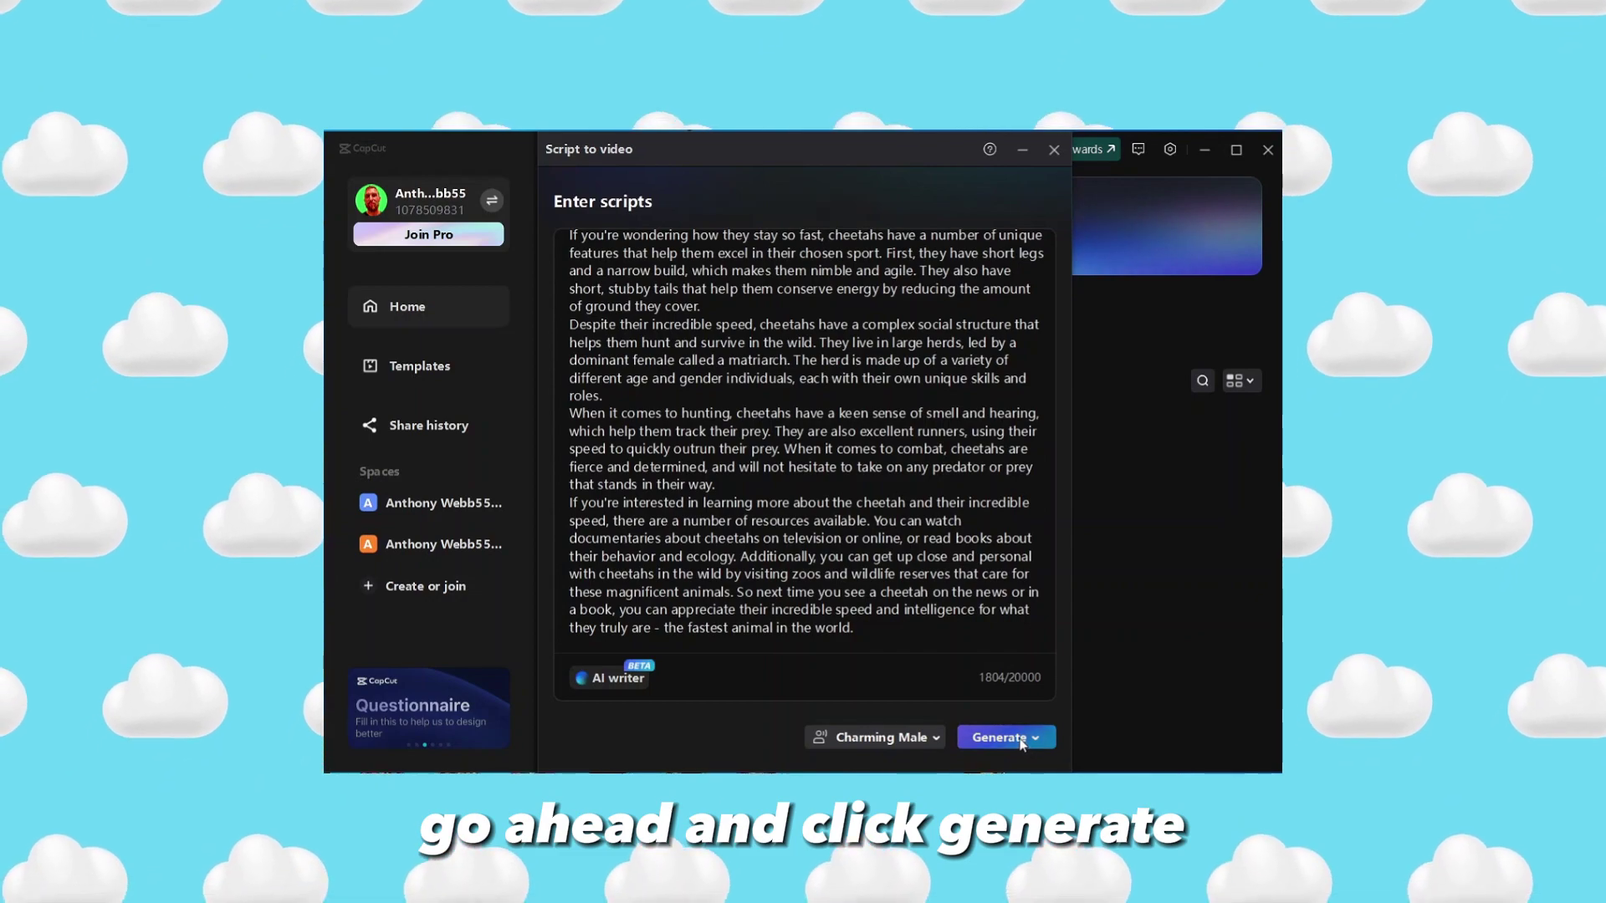
- Generate the cheetah video with Smart generation using CapCut's stock materials
{"action": "left_click", "coordinate": [1016, 735]}
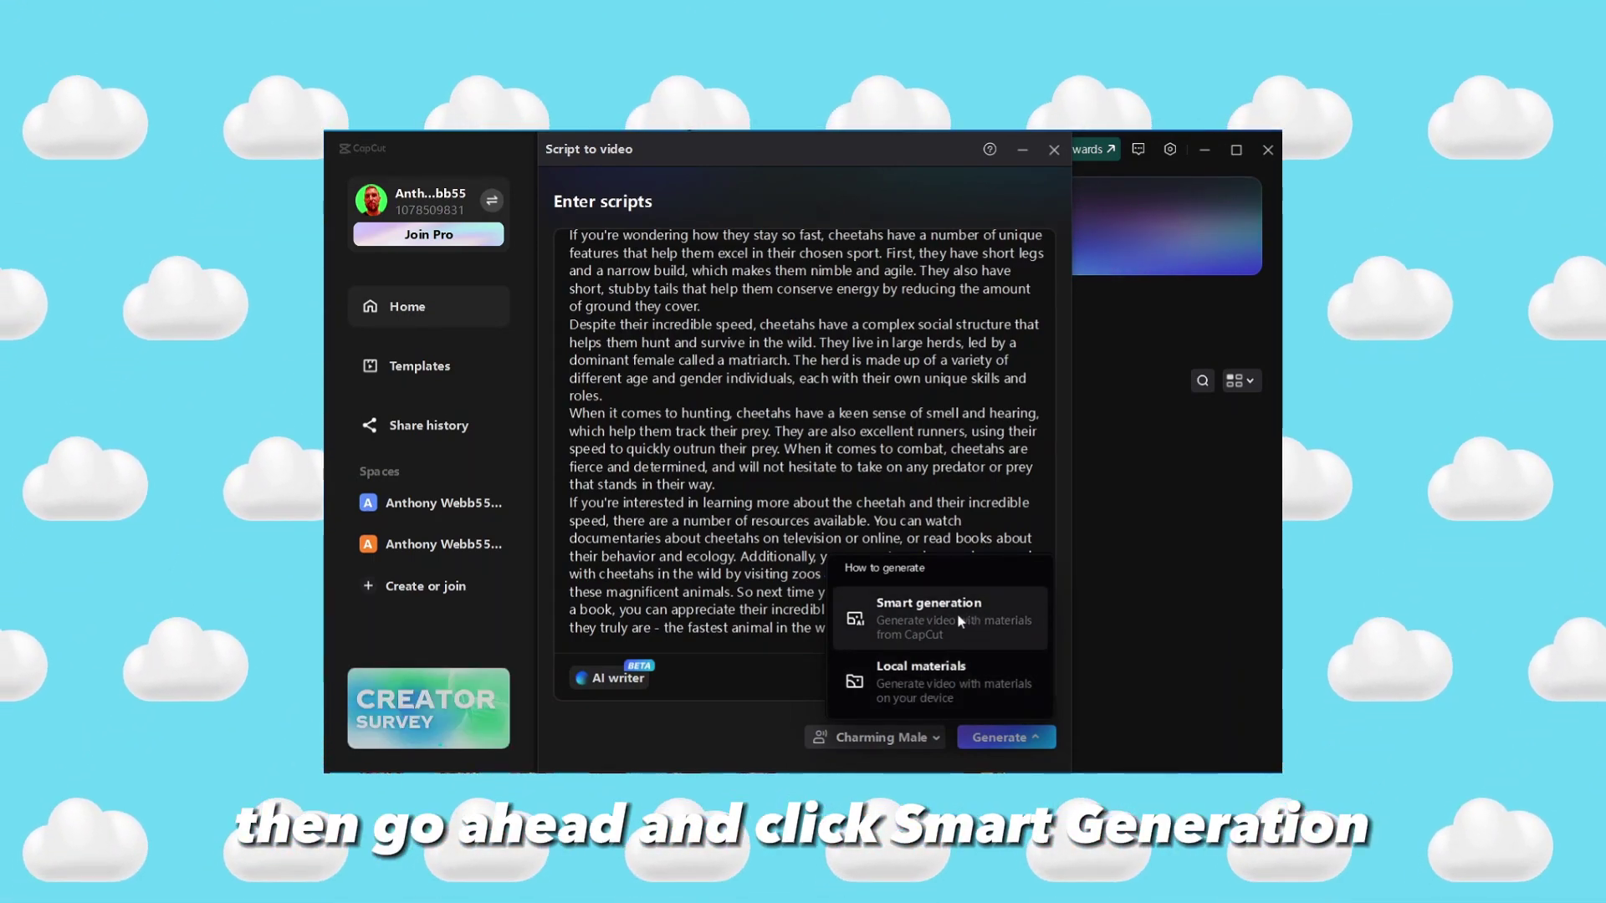
{"action": "left_click", "coordinate": [958, 621]}
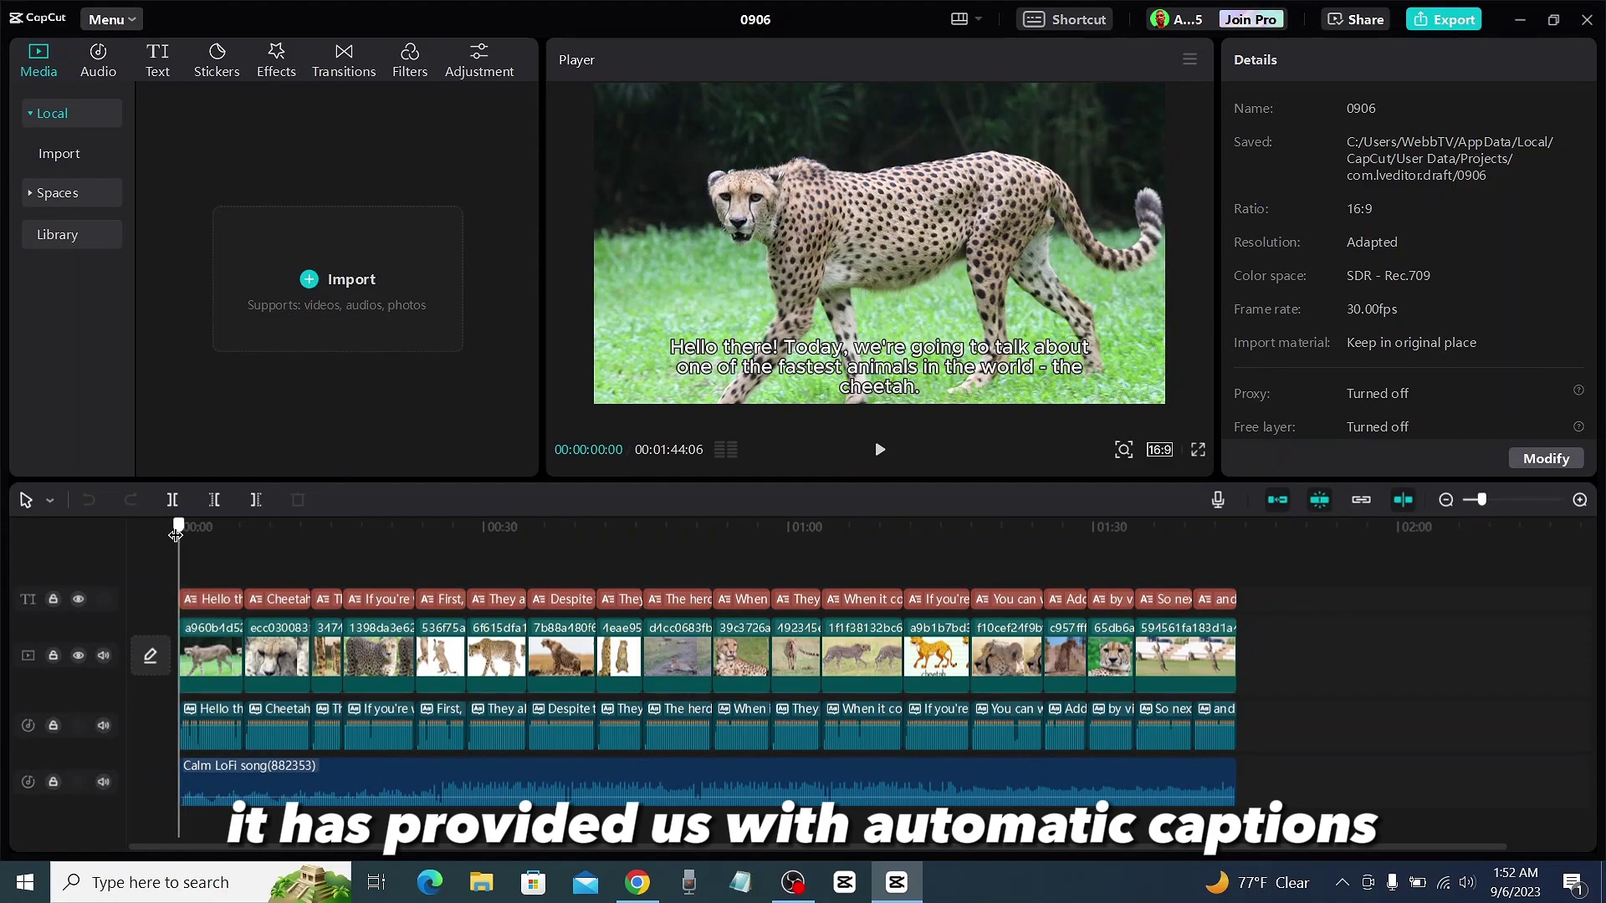
{"action": "left_click_drag", "start_coordinate": [169, 544], "coordinate": [204, 552]}
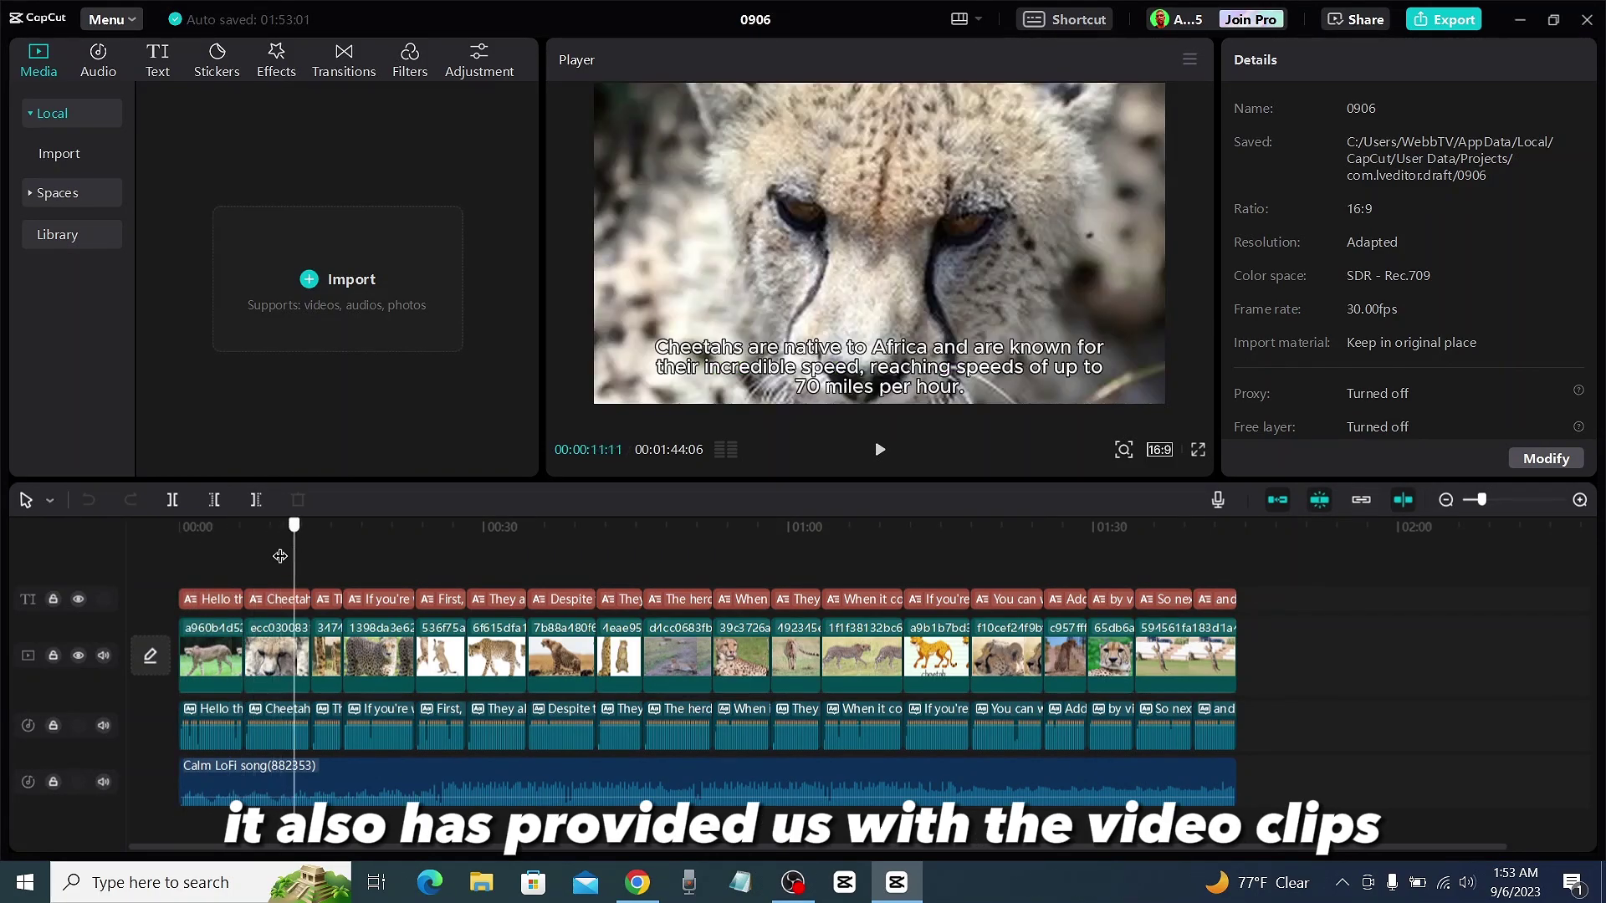
{"action": "left_click", "coordinate": [226, 532]}
{"action": "left_click", "coordinate": [196, 527]}
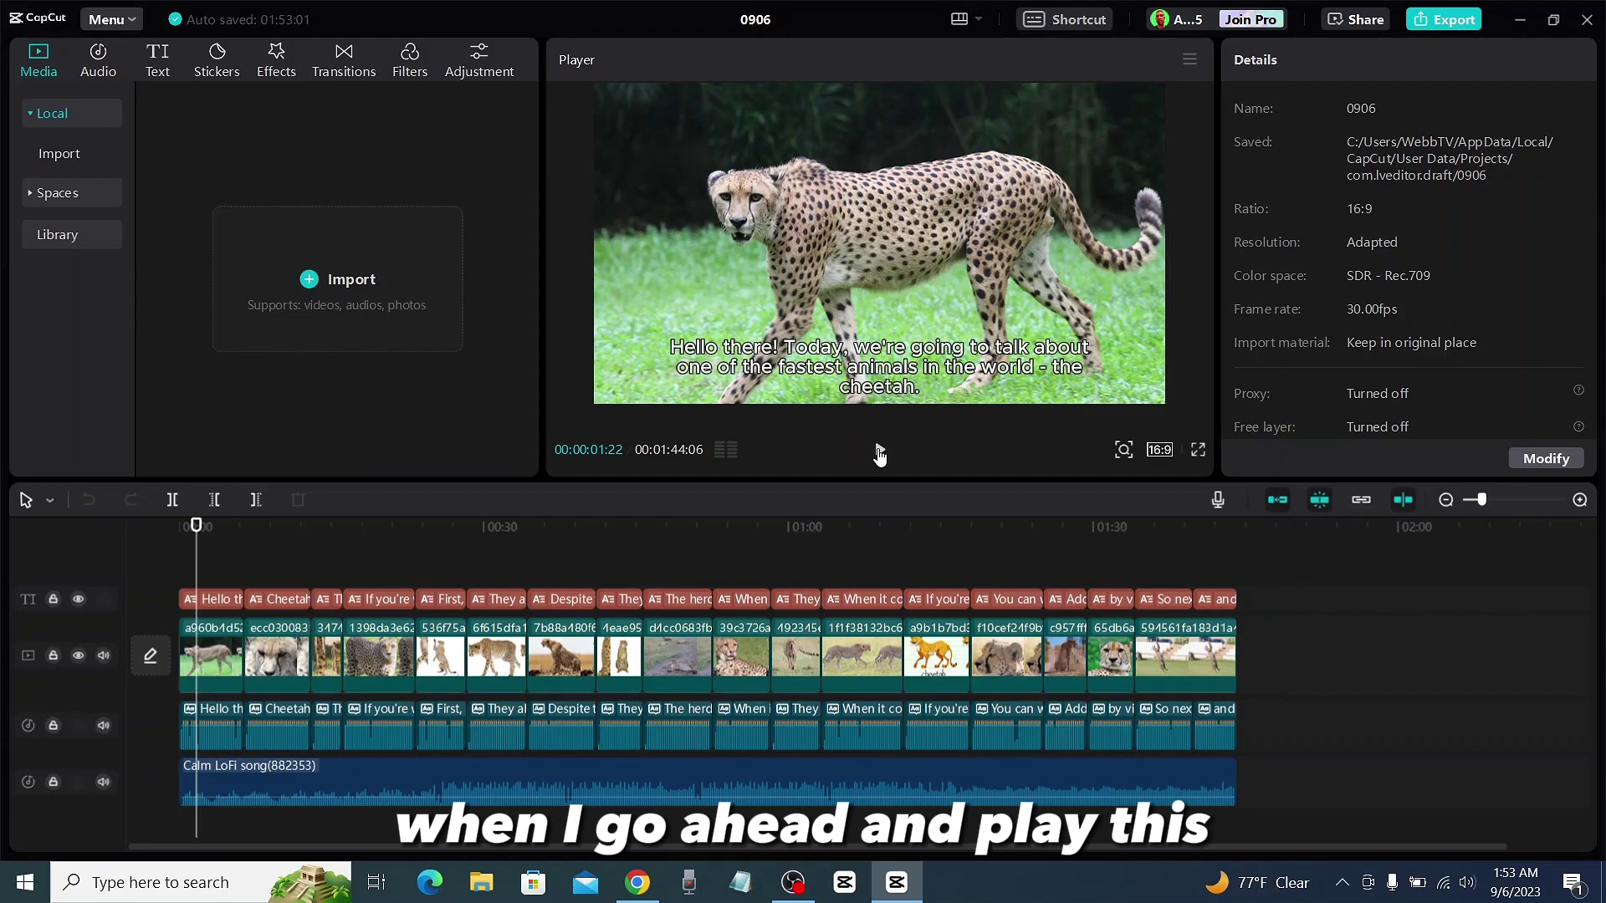
{"action": "left_click", "coordinate": [227, 583]}
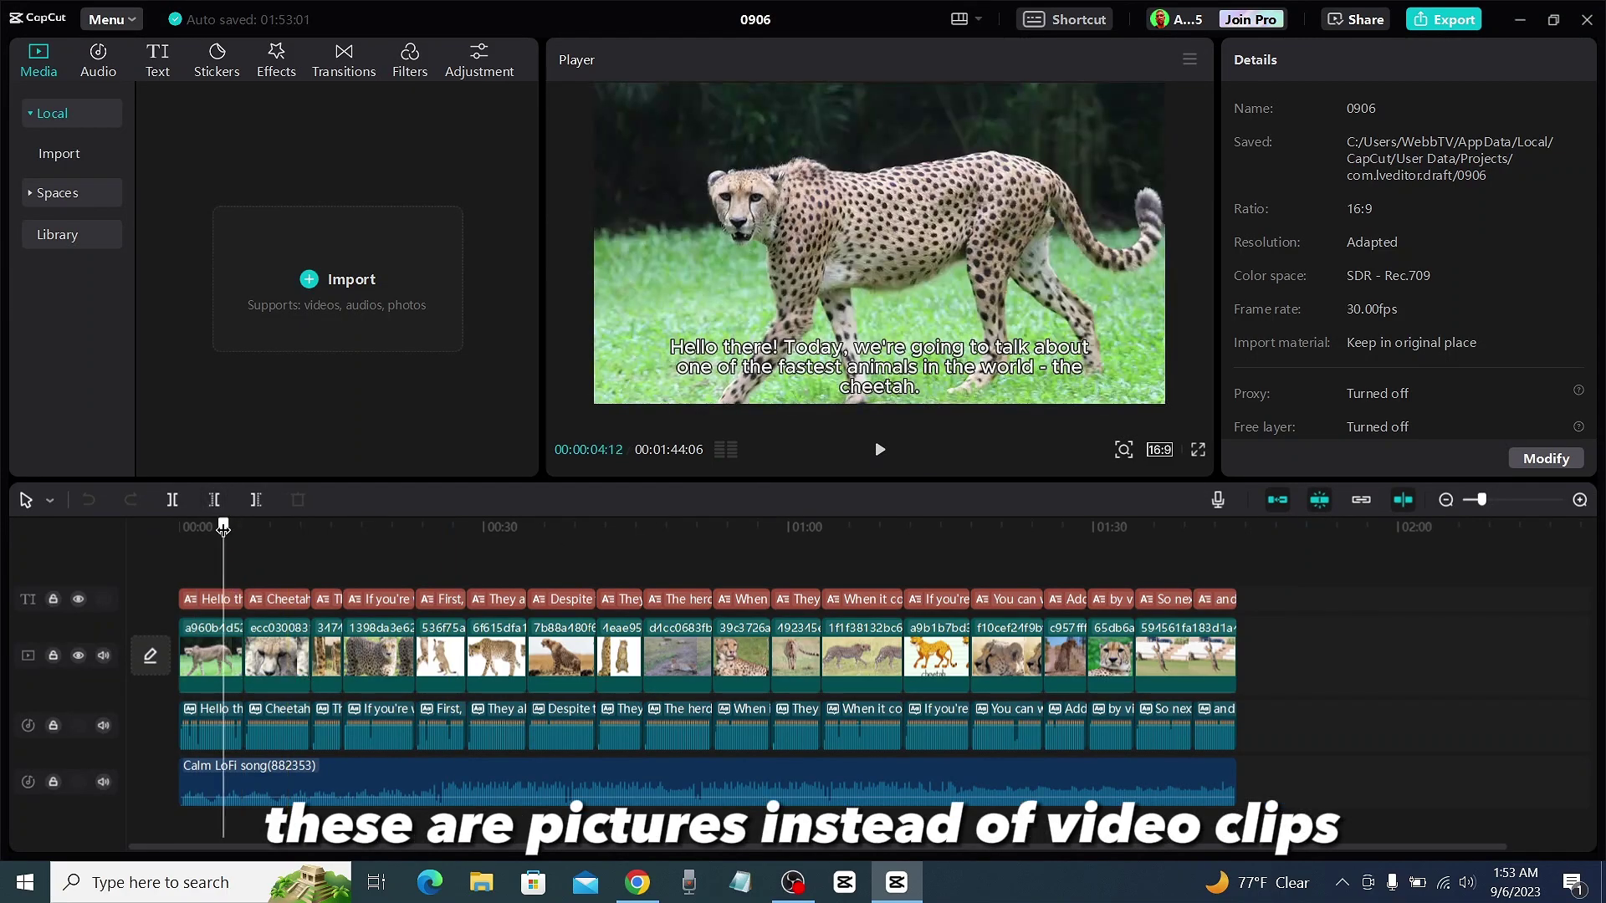
{"action": "mouse_move", "coordinate": [223, 529]}
{"action": "left_mouse_down"}
{"action": "mouse_move", "coordinate": [299, 536]}
{"action": "mouse_move", "coordinate": [186, 552]}
{"action": "mouse_move", "coordinate": [1015, 563]}
{"action": "mouse_move", "coordinate": [821, 552]}
{"action": "mouse_move", "coordinate": [1147, 543]}
{"action": "mouse_move", "coordinate": [1259, 581]}
{"action": "mouse_move", "coordinate": [1115, 549]}
{"action": "mouse_move", "coordinate": [1248, 540]}
{"action": "mouse_move", "coordinate": [1229, 536]}
{"action": "mouse_move", "coordinate": [179, 529]}
{"action": "left_mouse_up"}
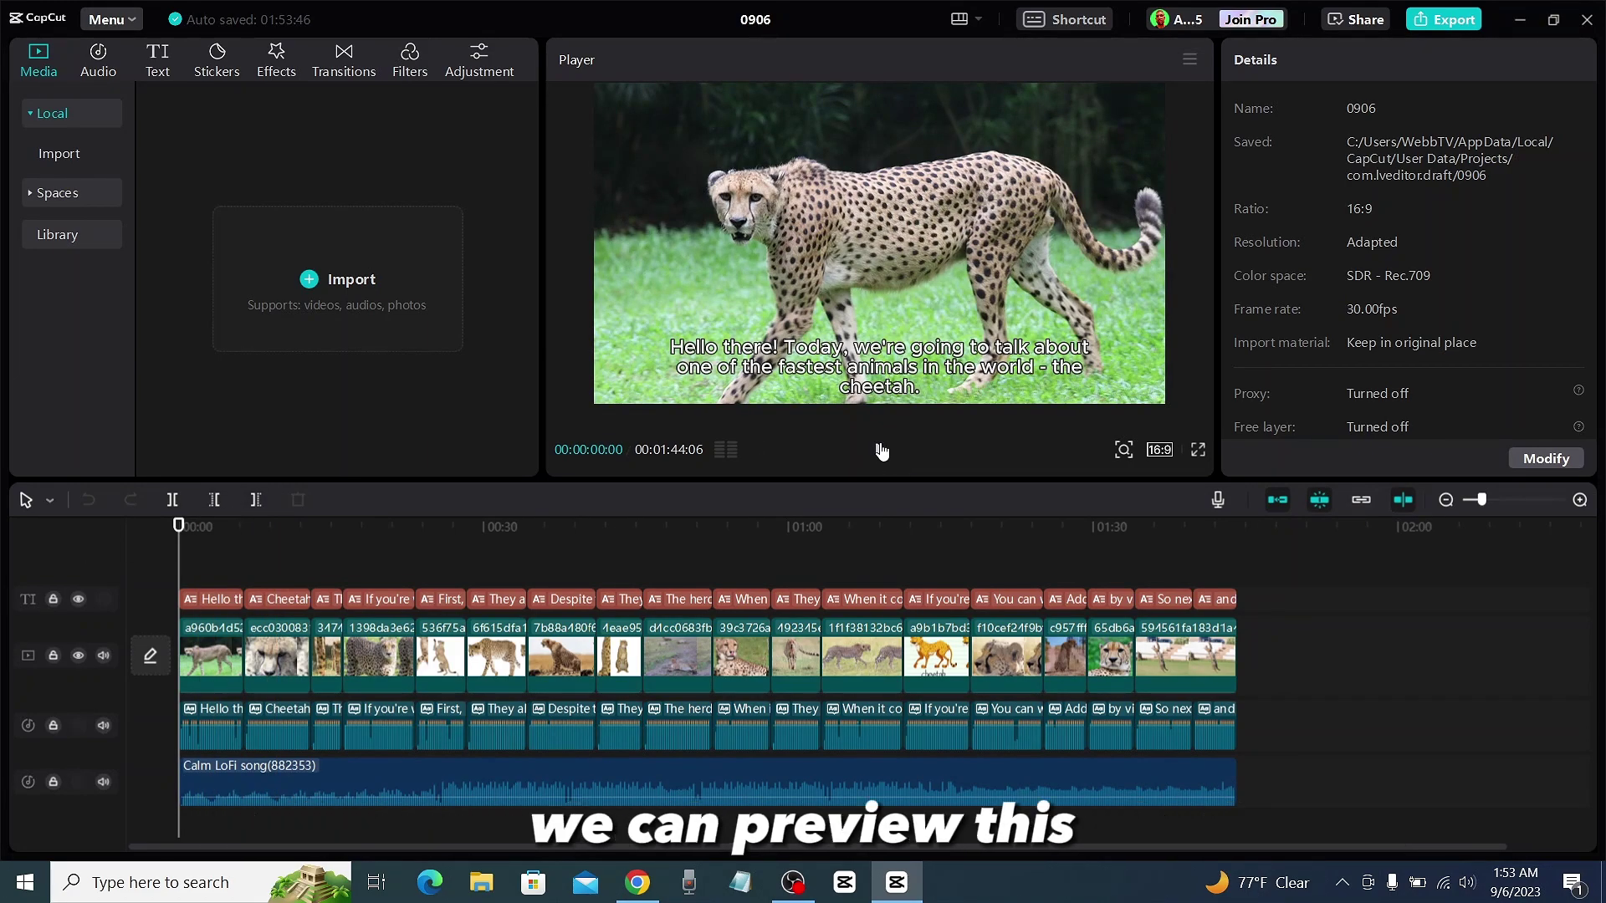
{"action": "left_click", "coordinate": [305, 535]}
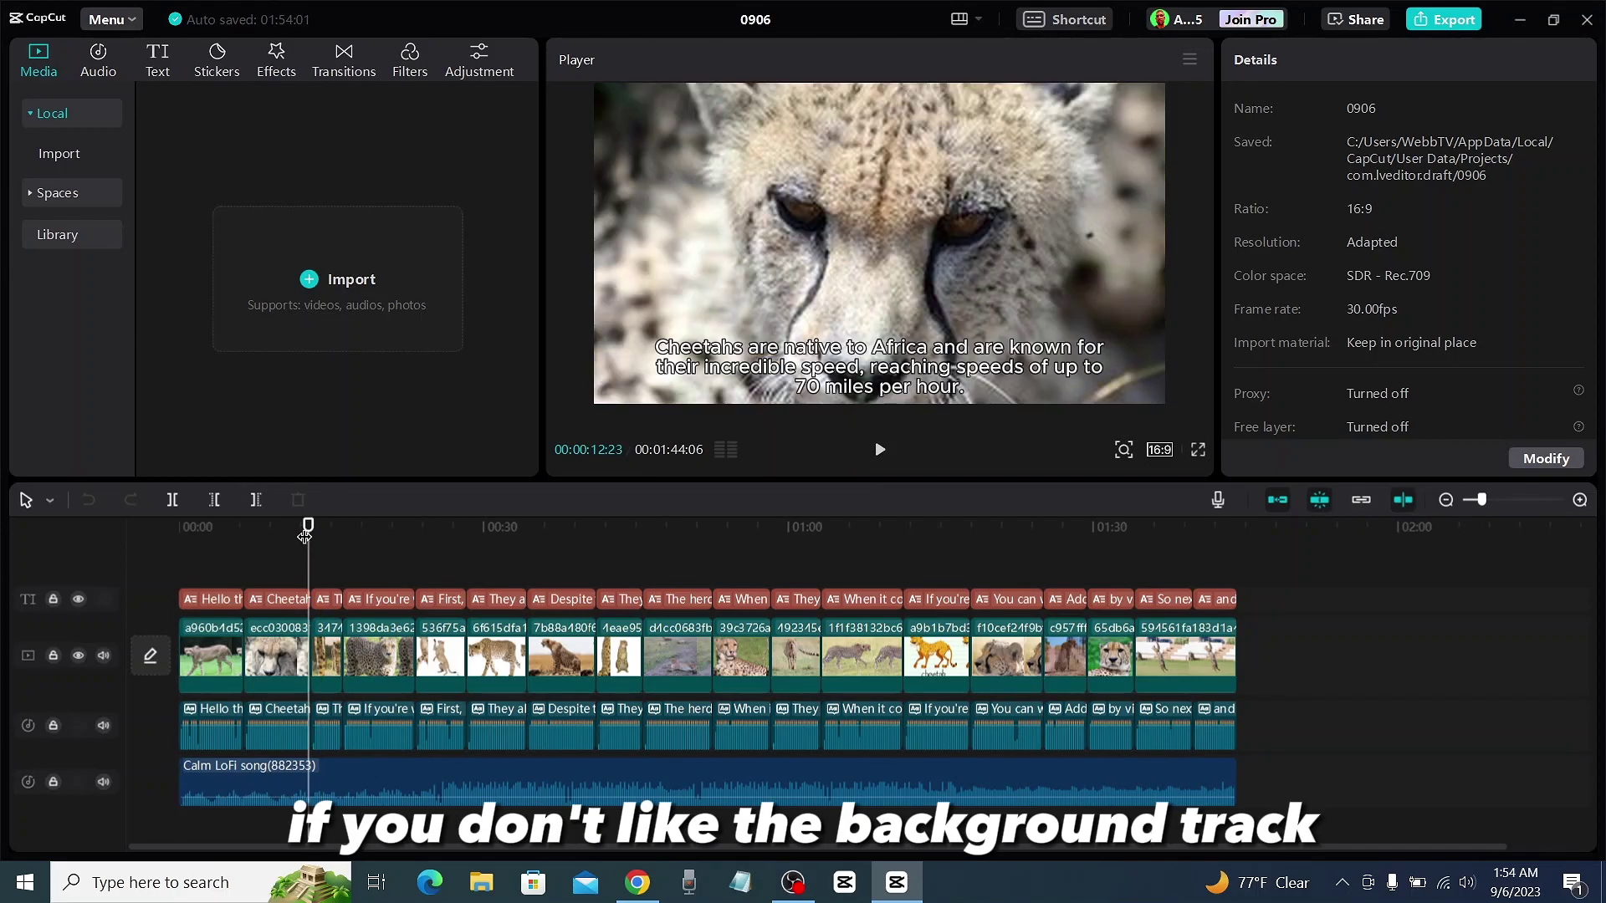
{"action": "left_click_drag", "start_coordinate": [308, 524], "coordinate": [76, 541]}
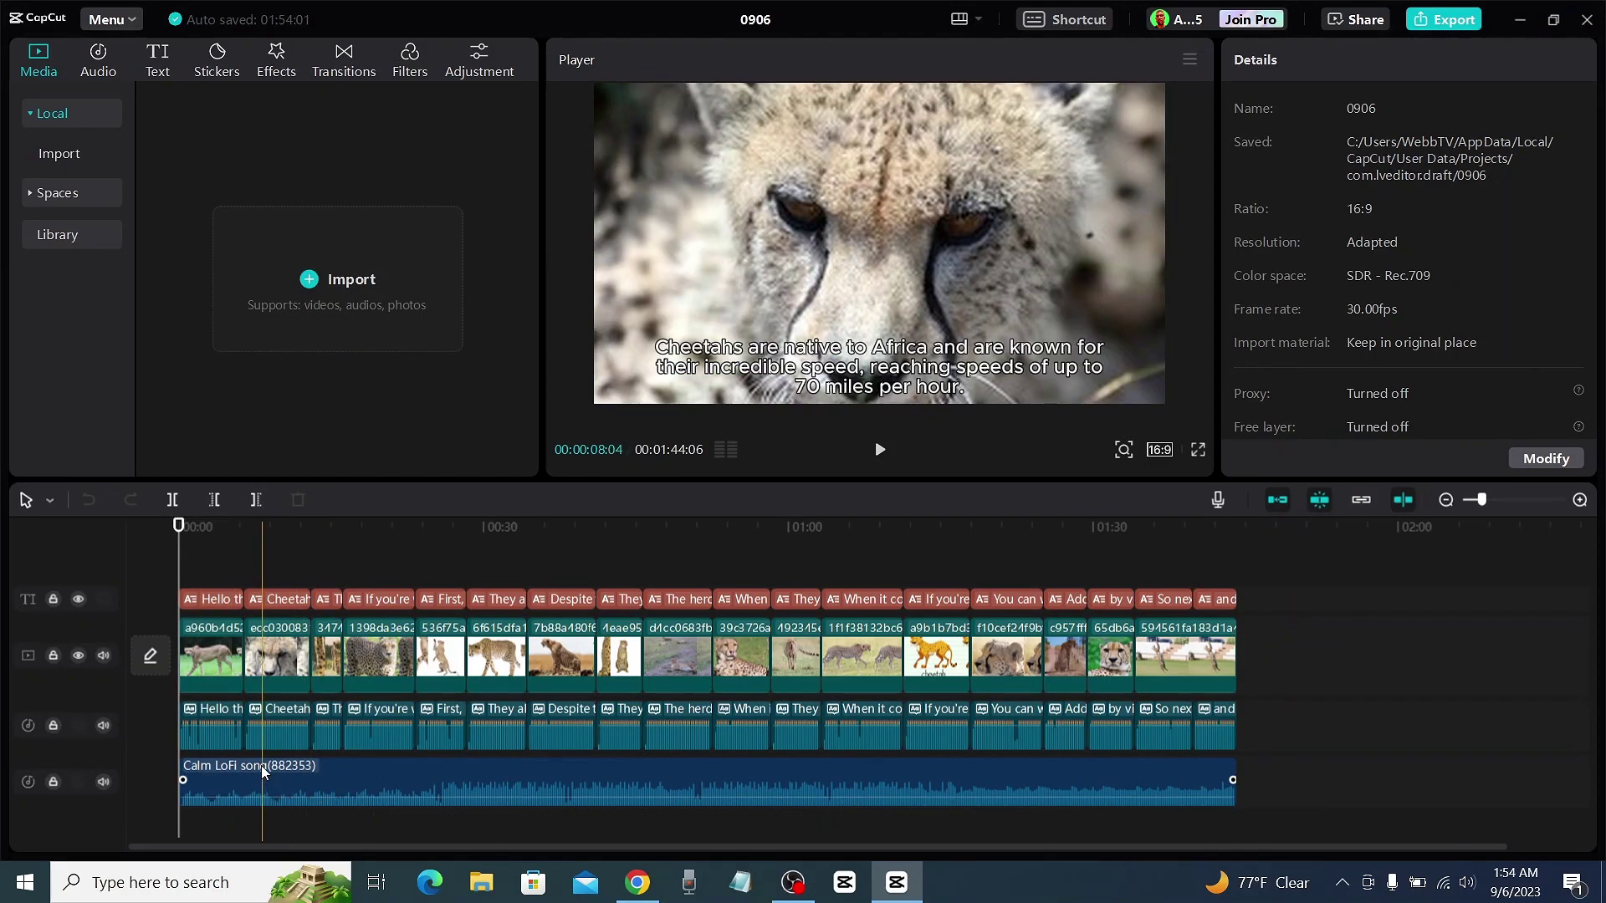
{"action": "left_click", "coordinate": [290, 774]}
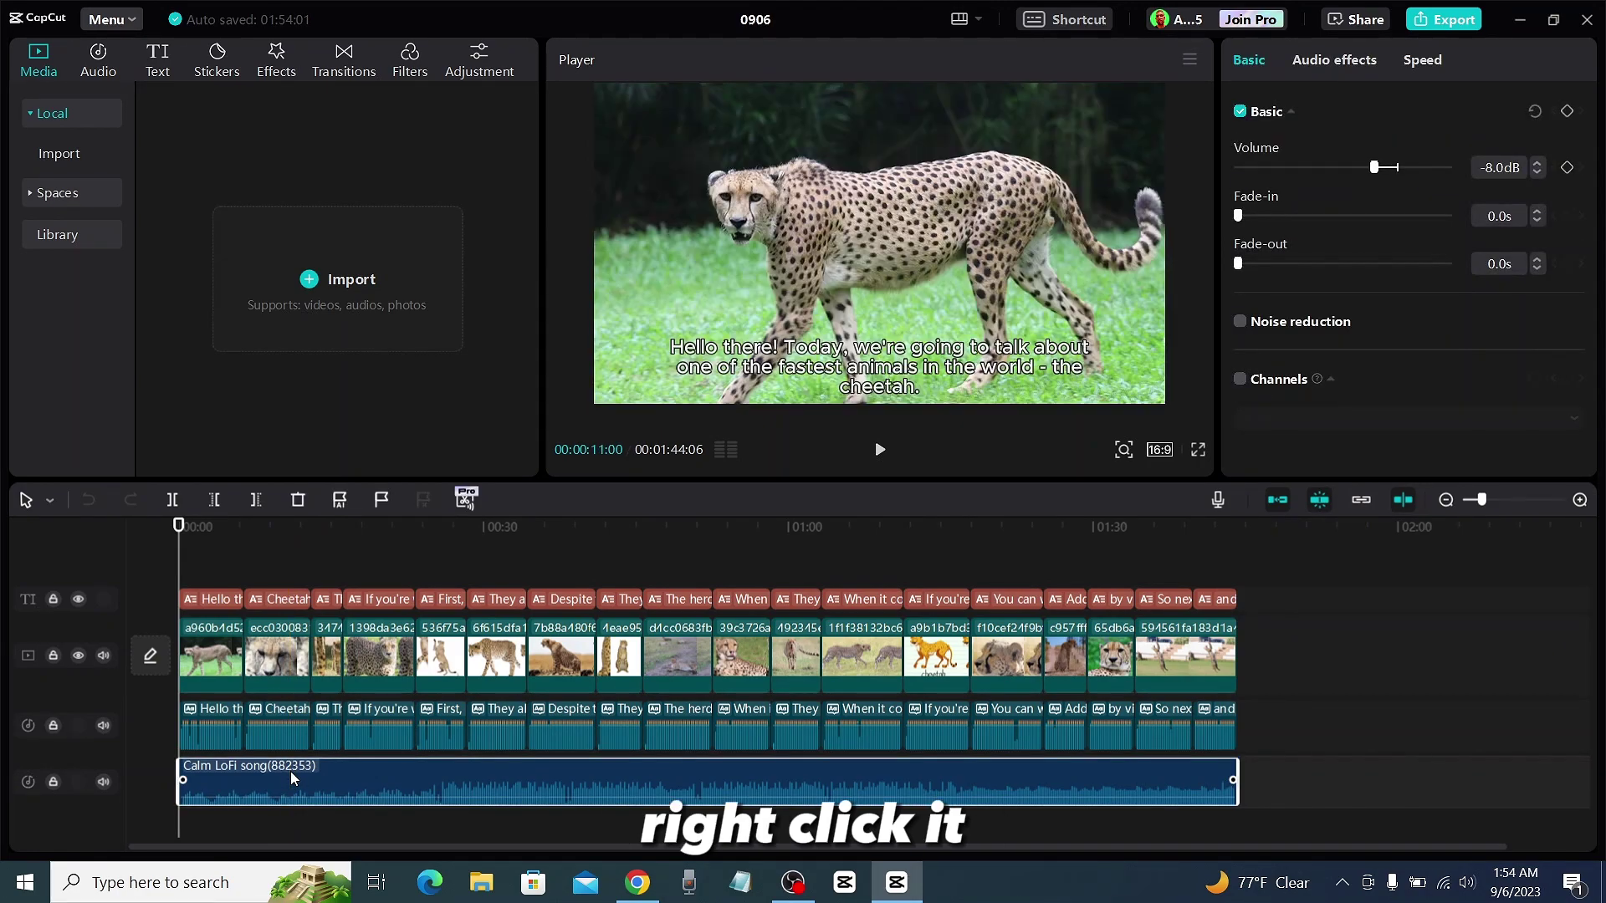
{"action": "right_click", "coordinate": [290, 772]}
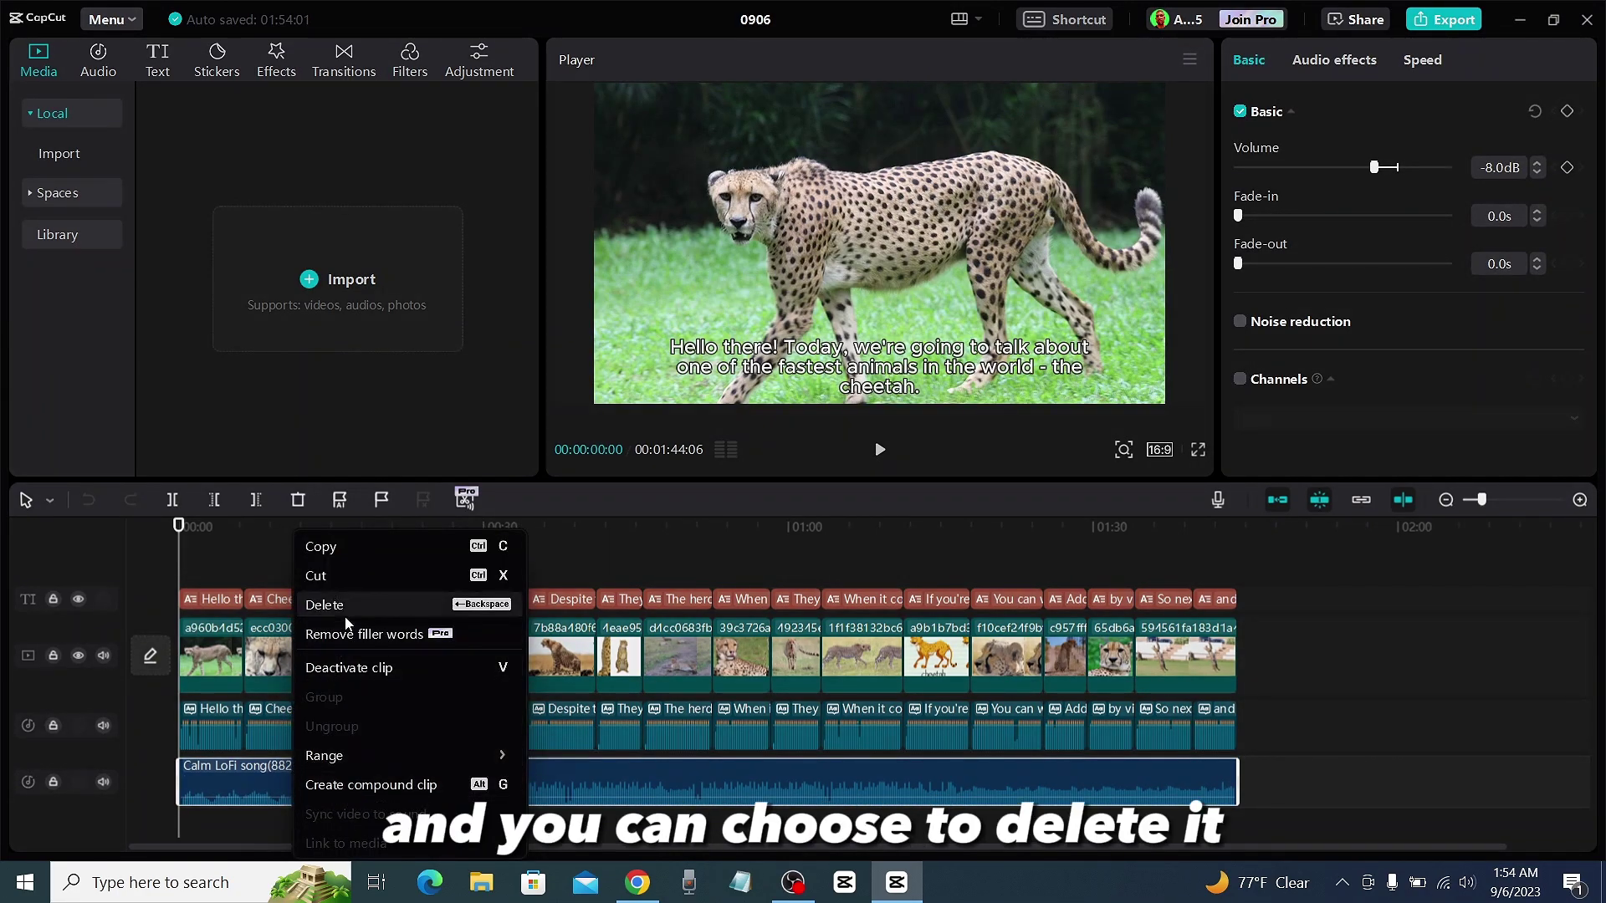
{"action": "left_click", "coordinate": [711, 573]}
{"action": "mouse_move", "coordinate": [378, 799]}
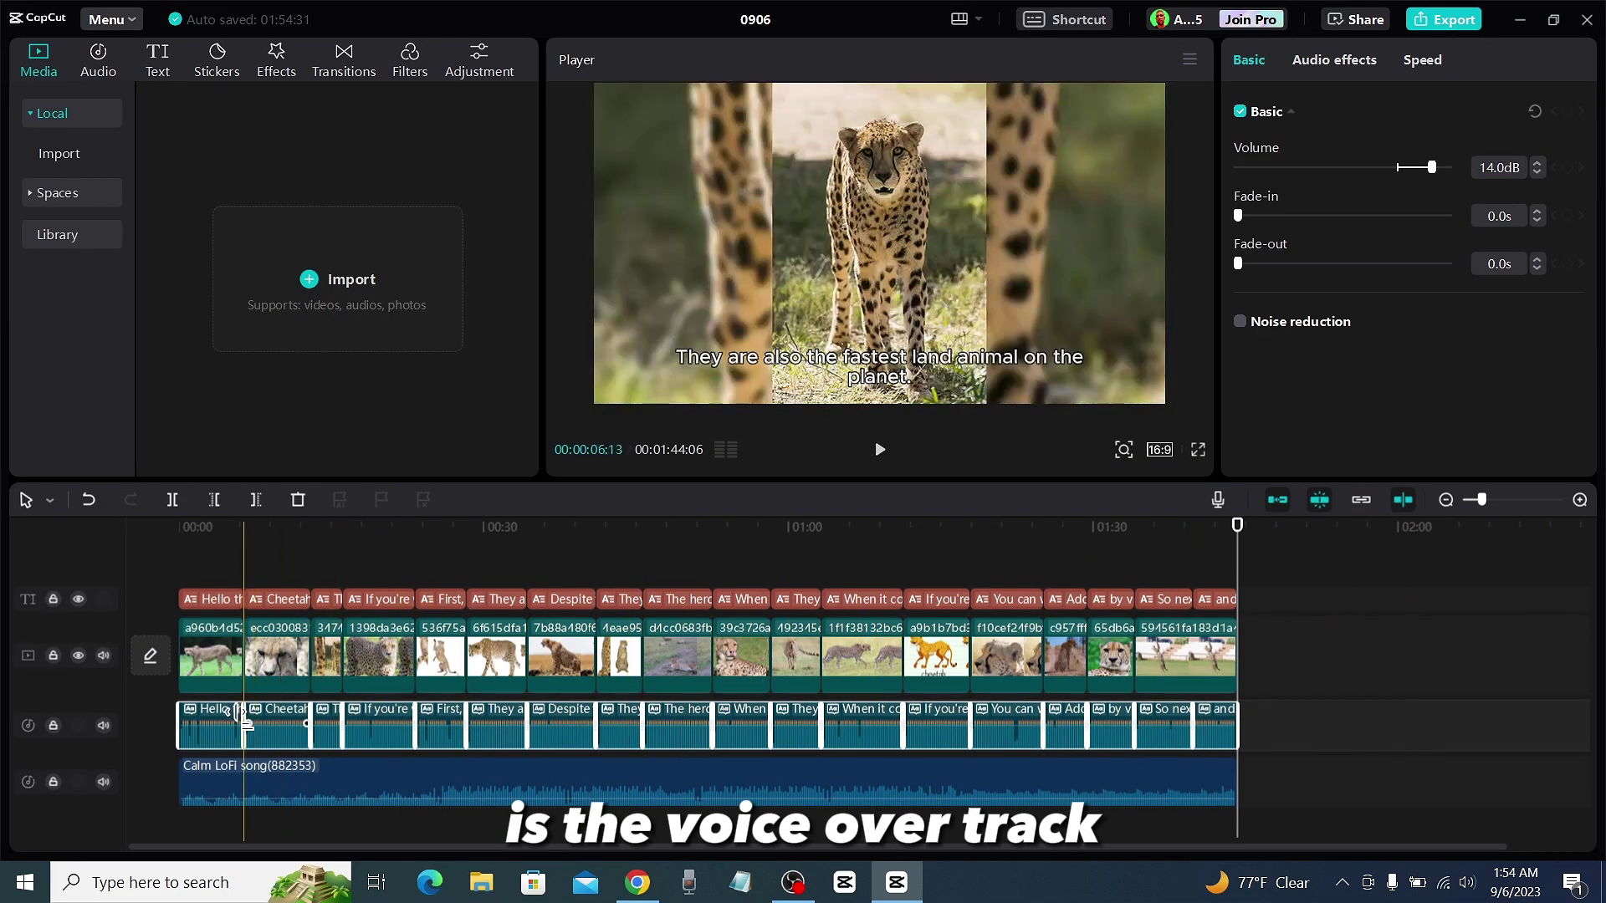
- Select all the voiceover clips and merge them into a single compound clip
{"action": "left_click", "coordinate": [1253, 724]}
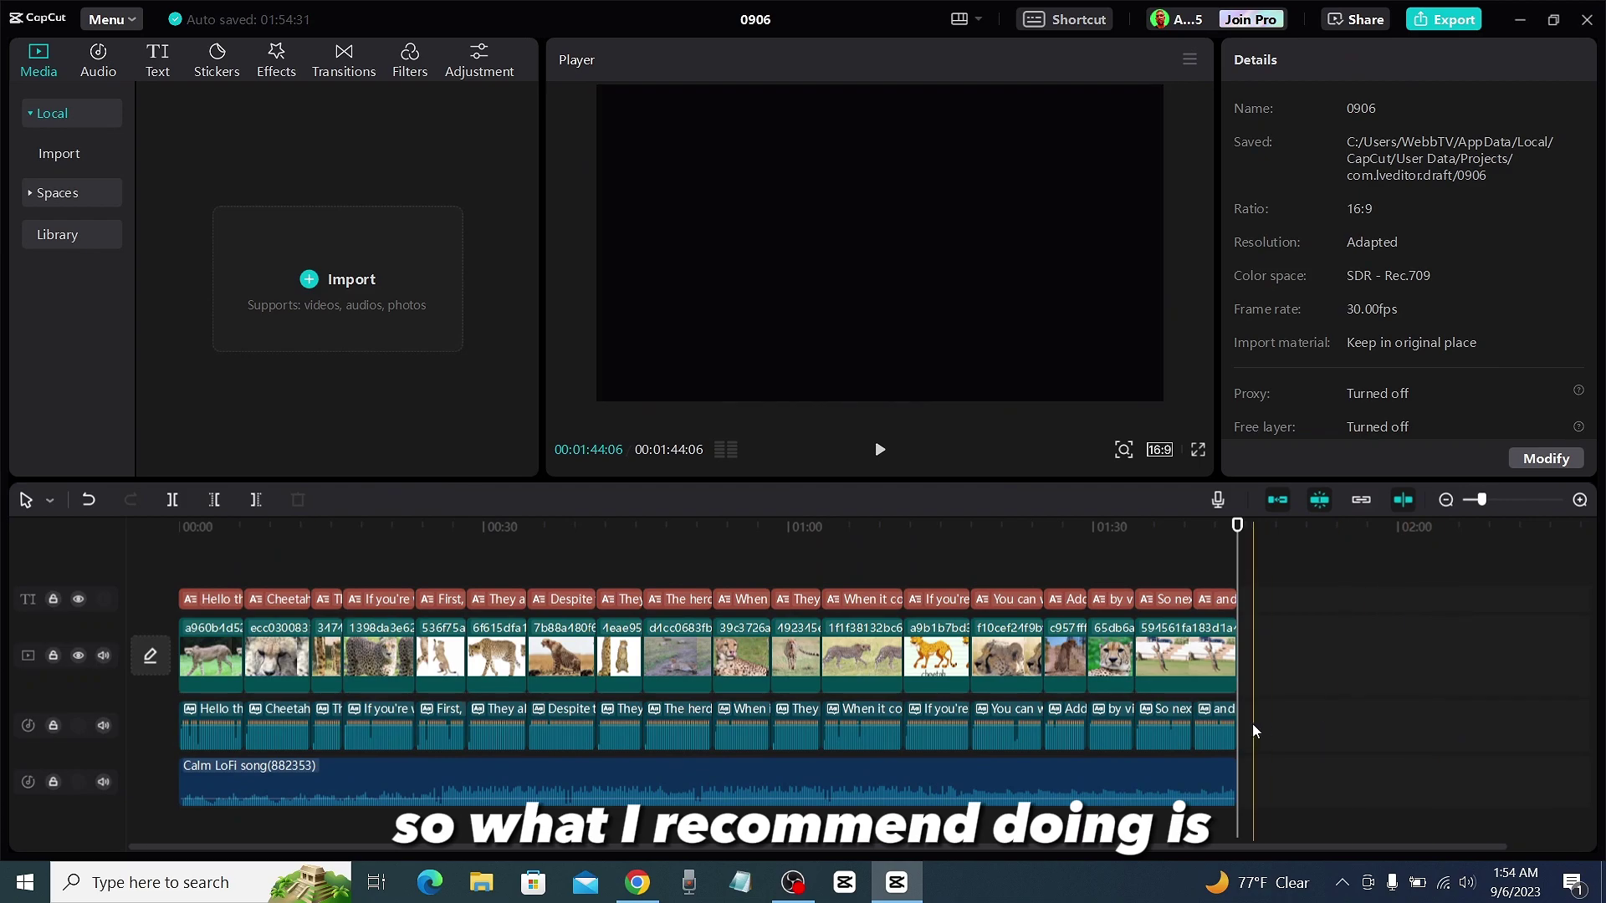
{"action": "left_click_drag", "start_coordinate": [1326, 721], "coordinate": [1125, 724]}
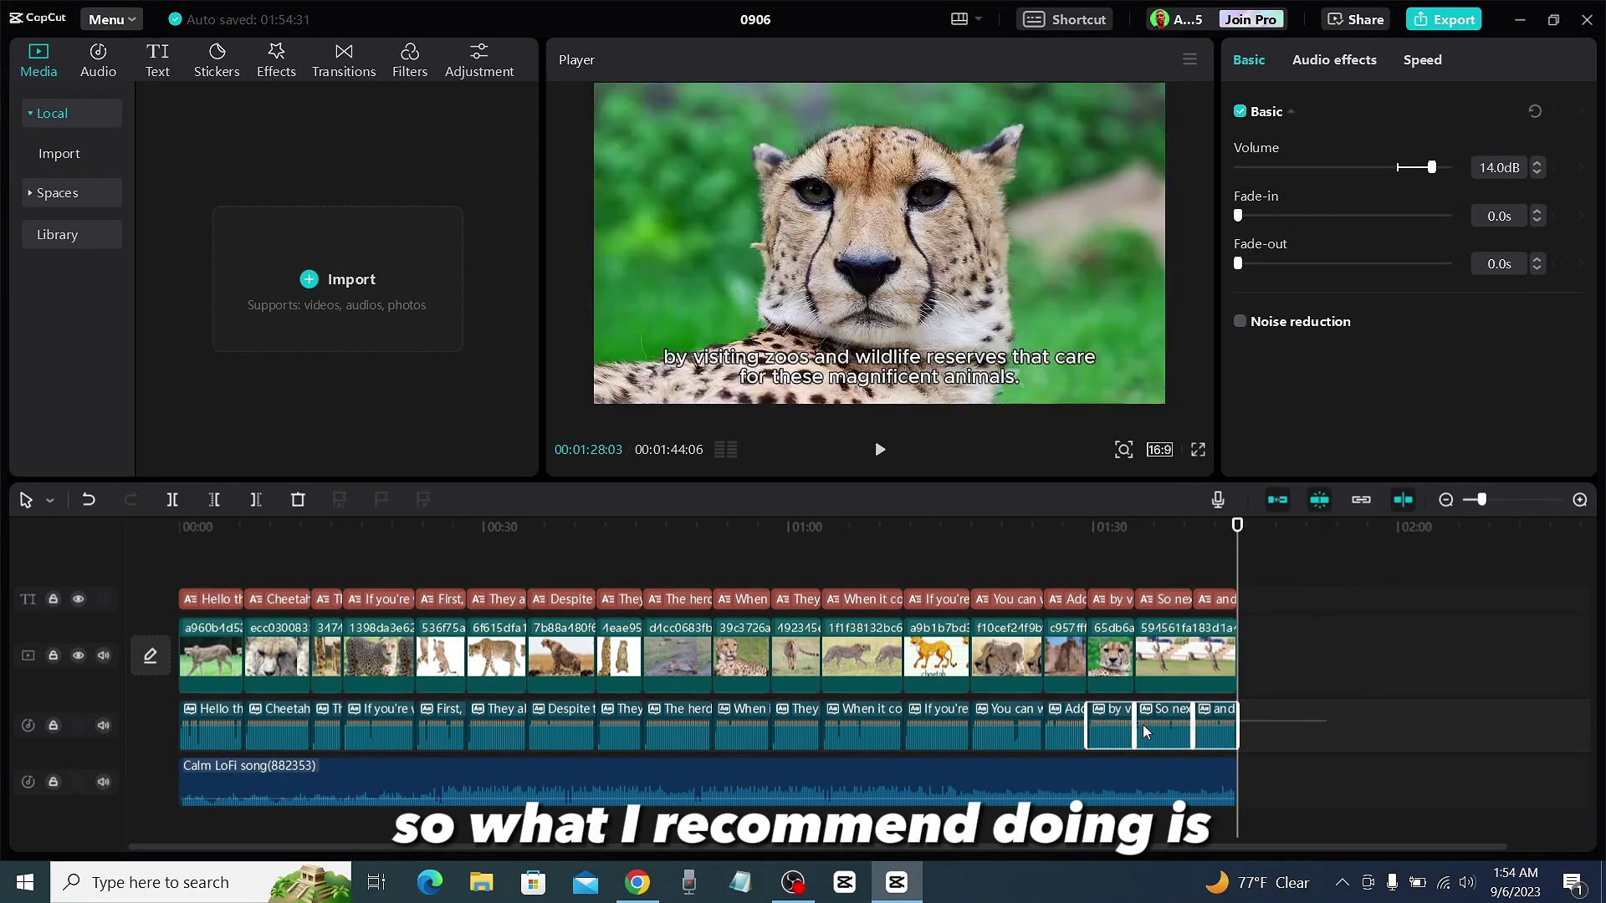
{"action": "left_click_drag", "start_coordinate": [1258, 724], "coordinate": [222, 726]}
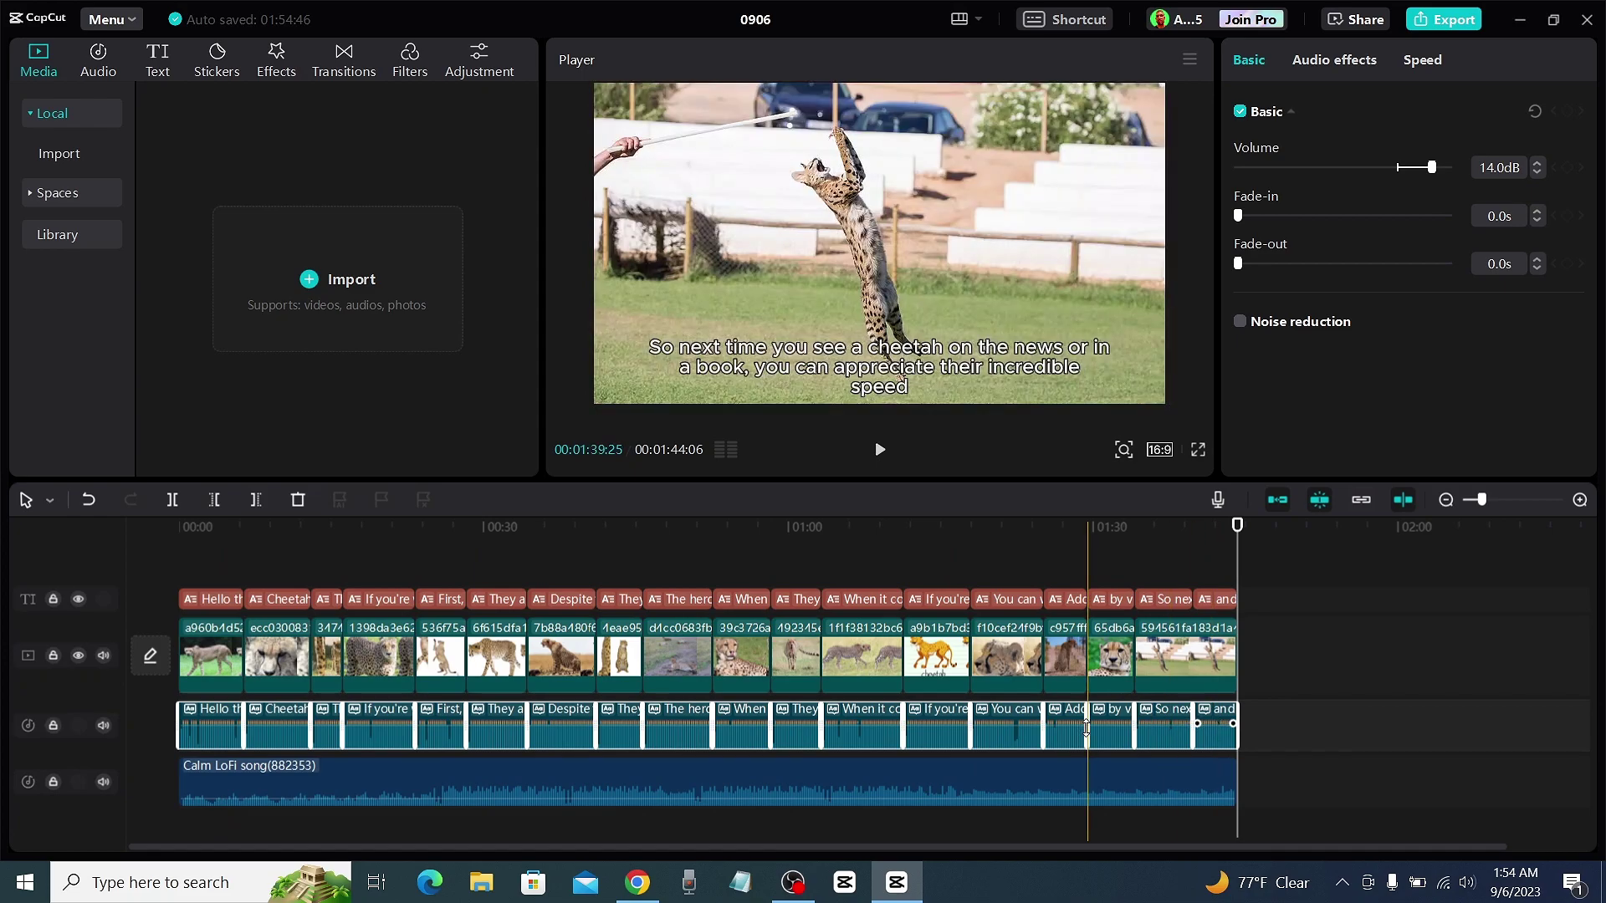
{"action": "right_click", "coordinate": [224, 739]}
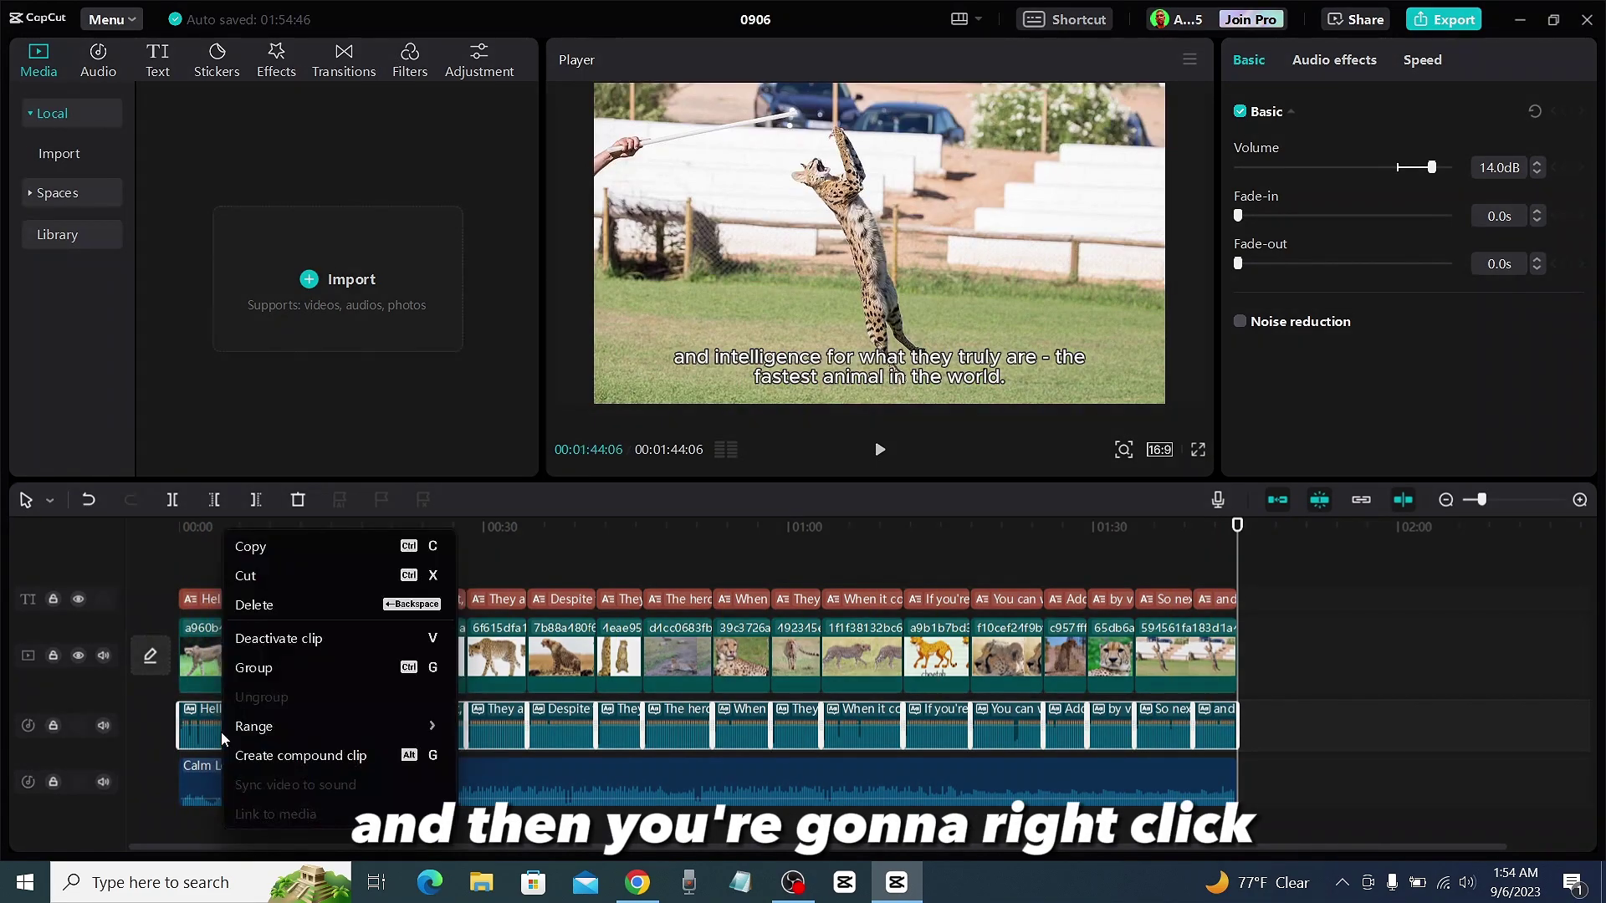
{"action": "left_click", "coordinate": [362, 757]}
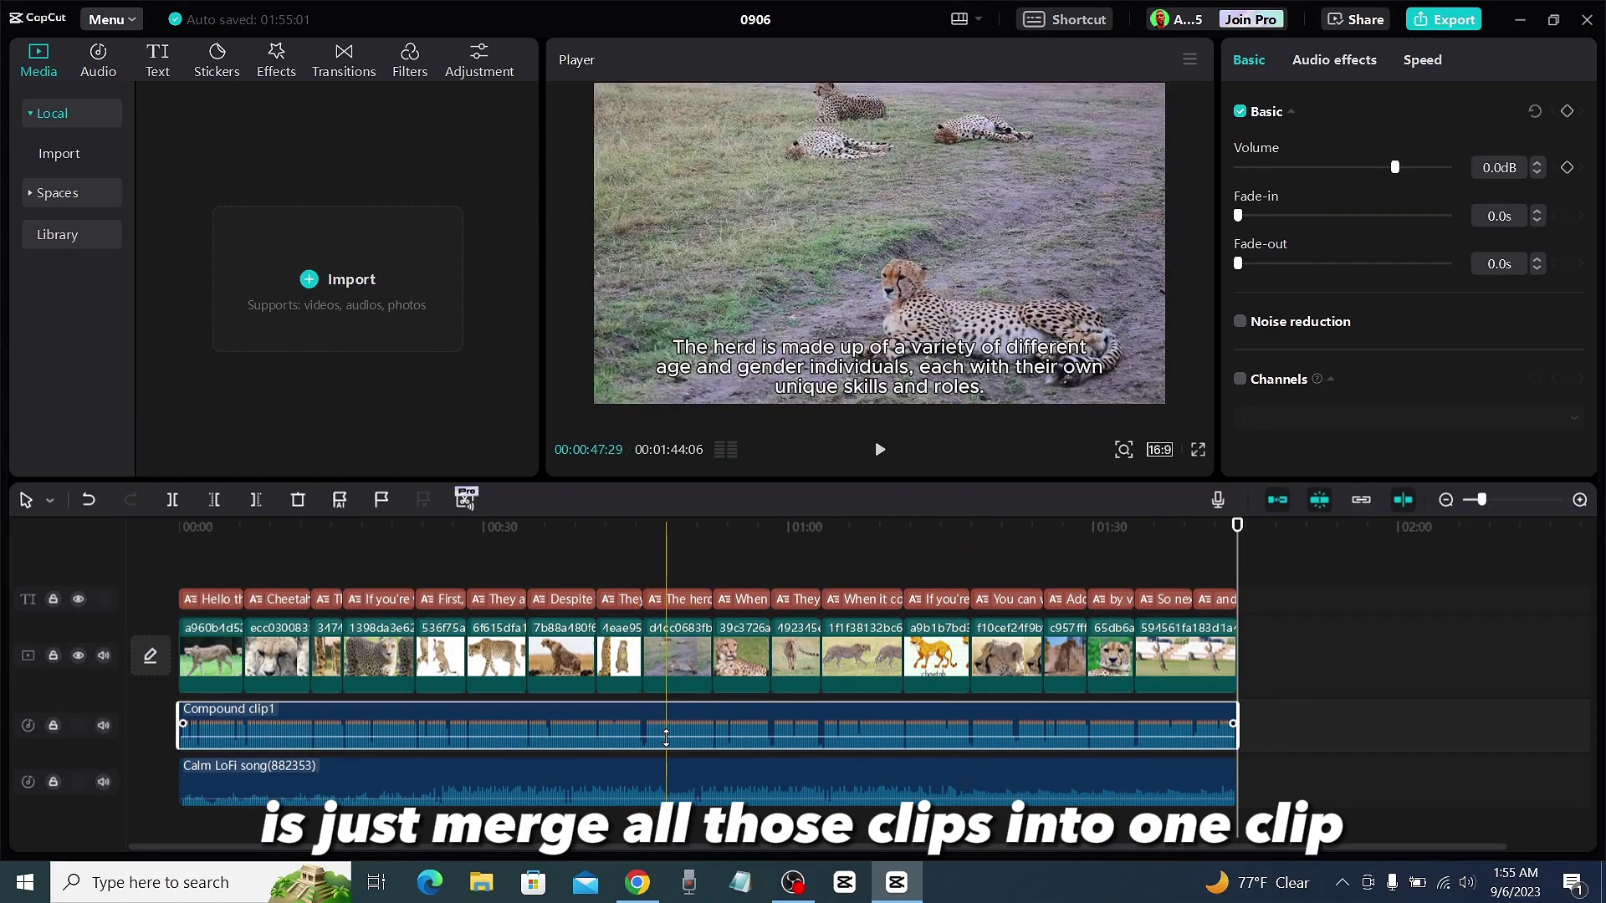
- Preview the audio levels, then select the Calm LoFi song music clip
{"action": "left_click", "coordinate": [880, 456]}
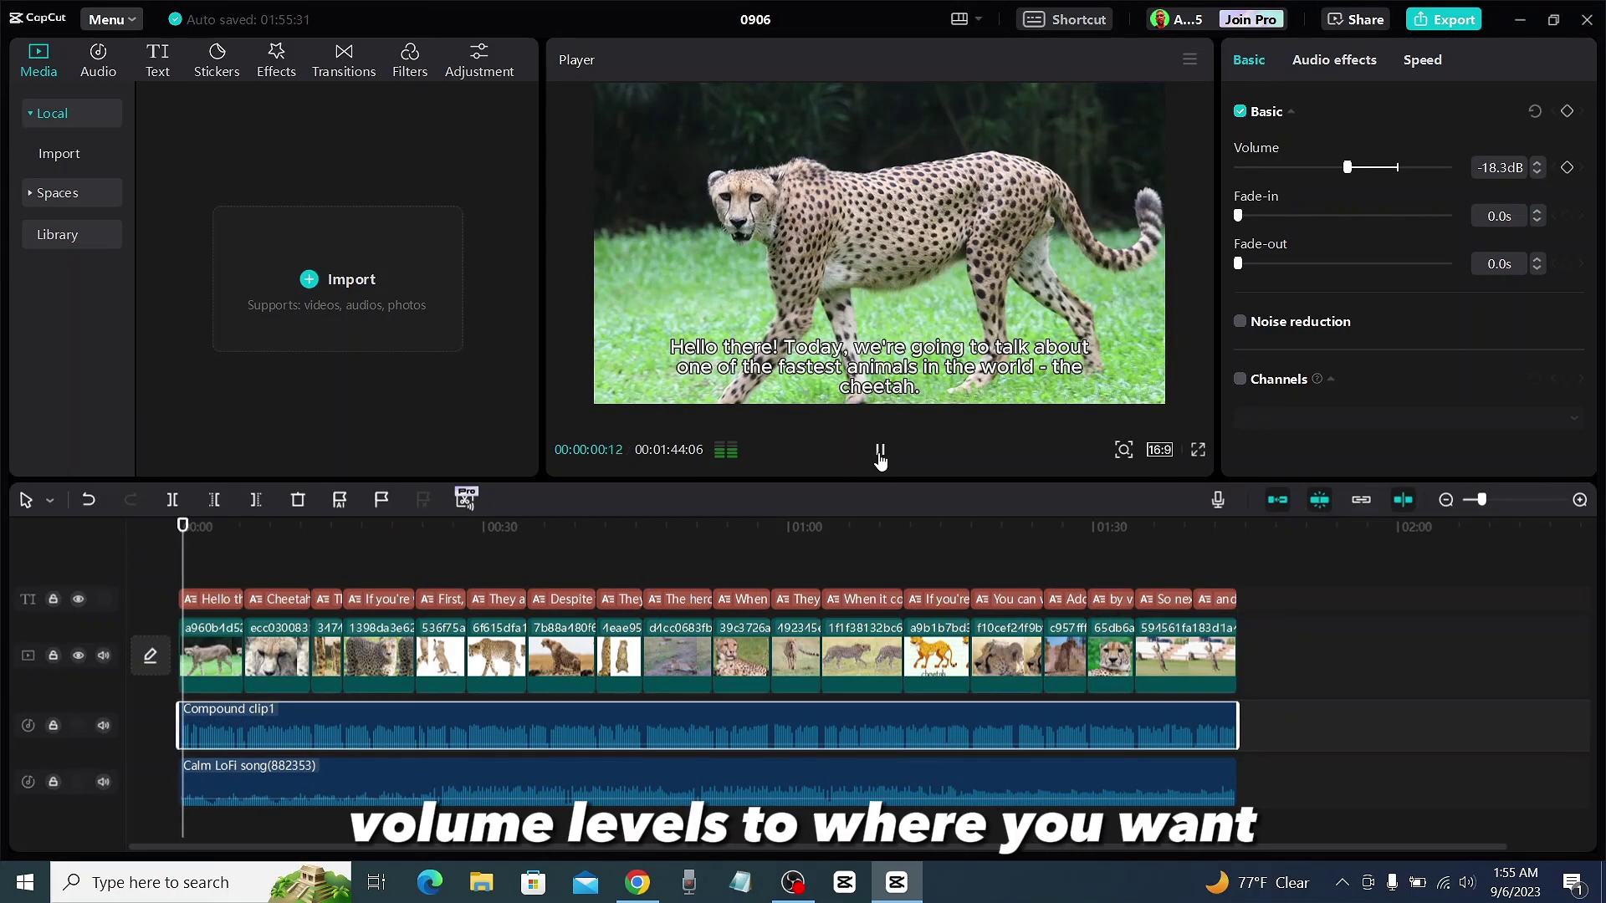
{"action": "left_click", "coordinate": [232, 527]}
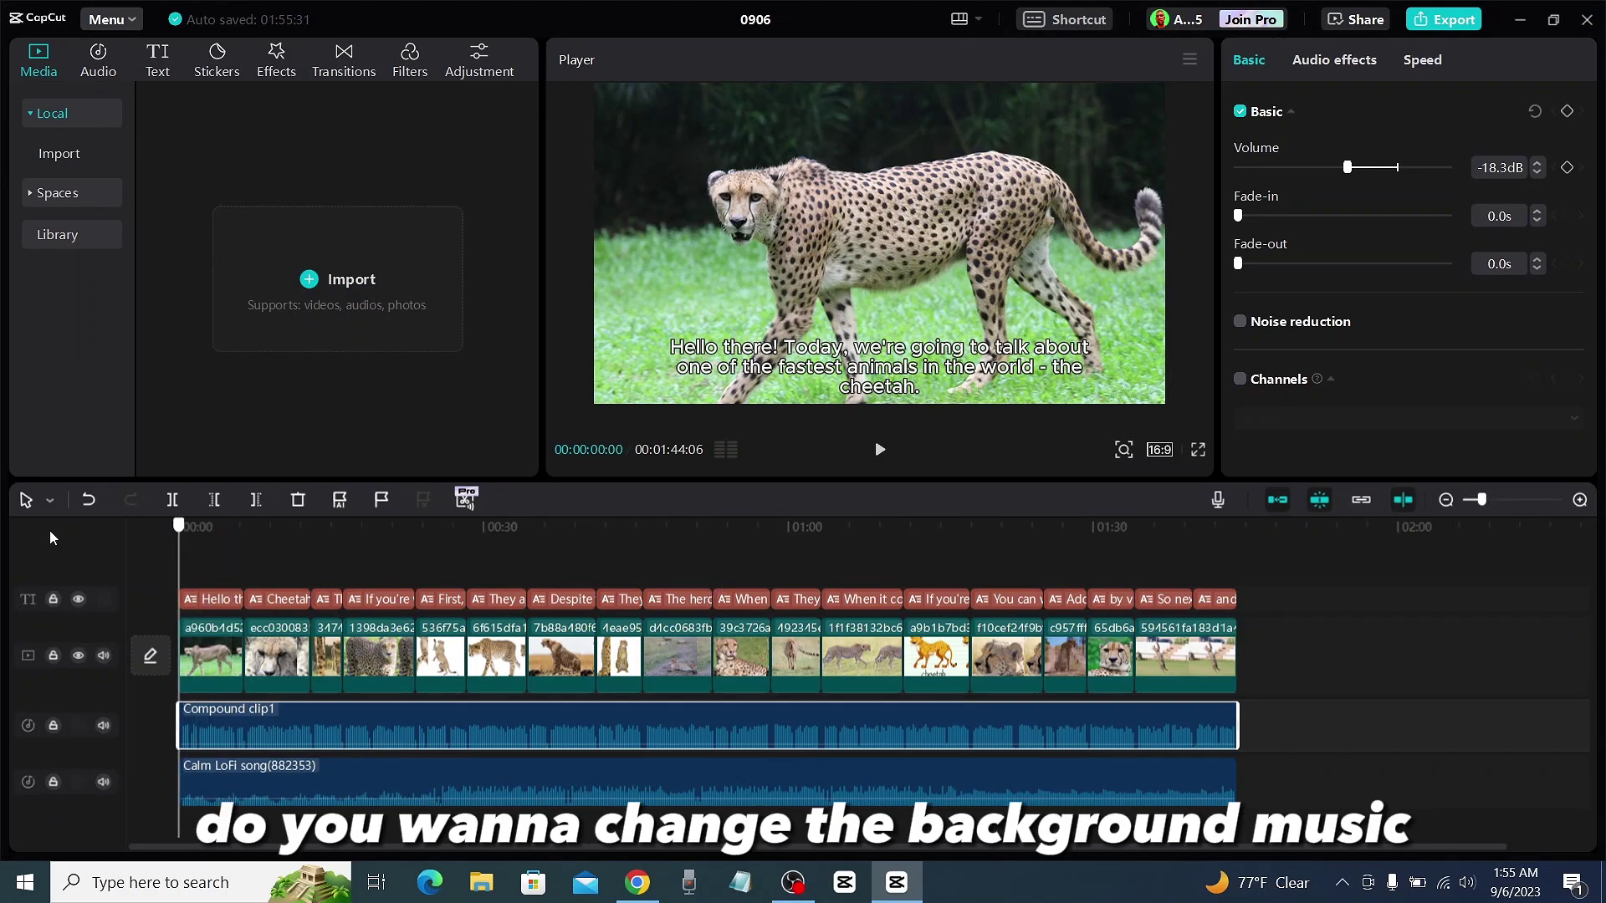
{"action": "left_click", "coordinate": [243, 785]}
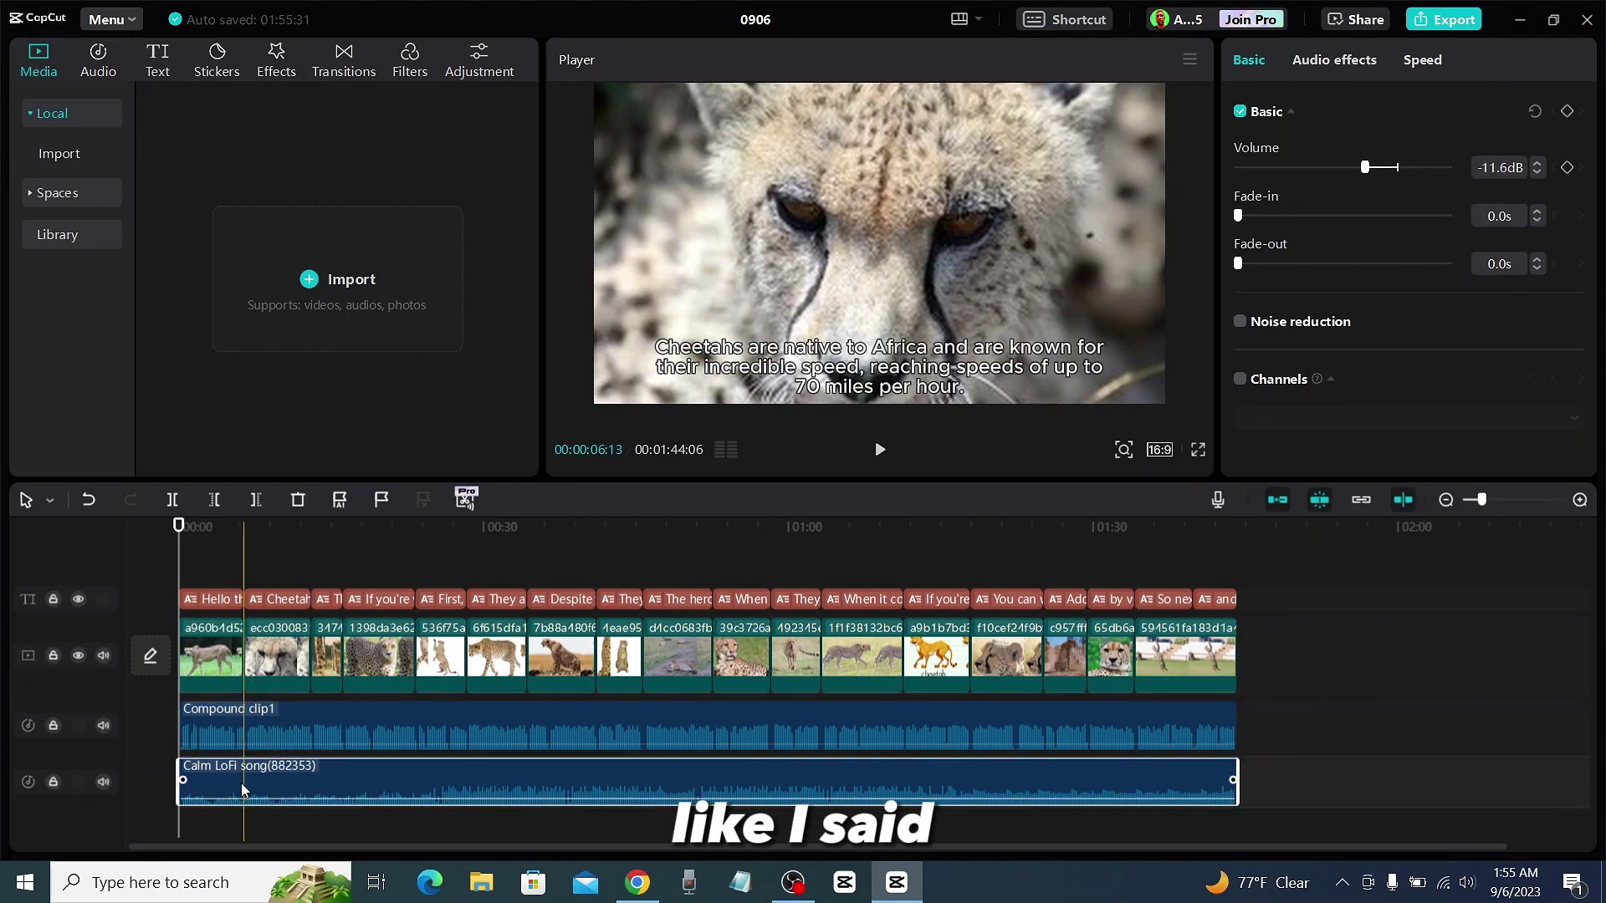
- Keep the Calm LoFi music clip and bring up the Audio library's music search
{"action": "right_click", "coordinate": [240, 782]}
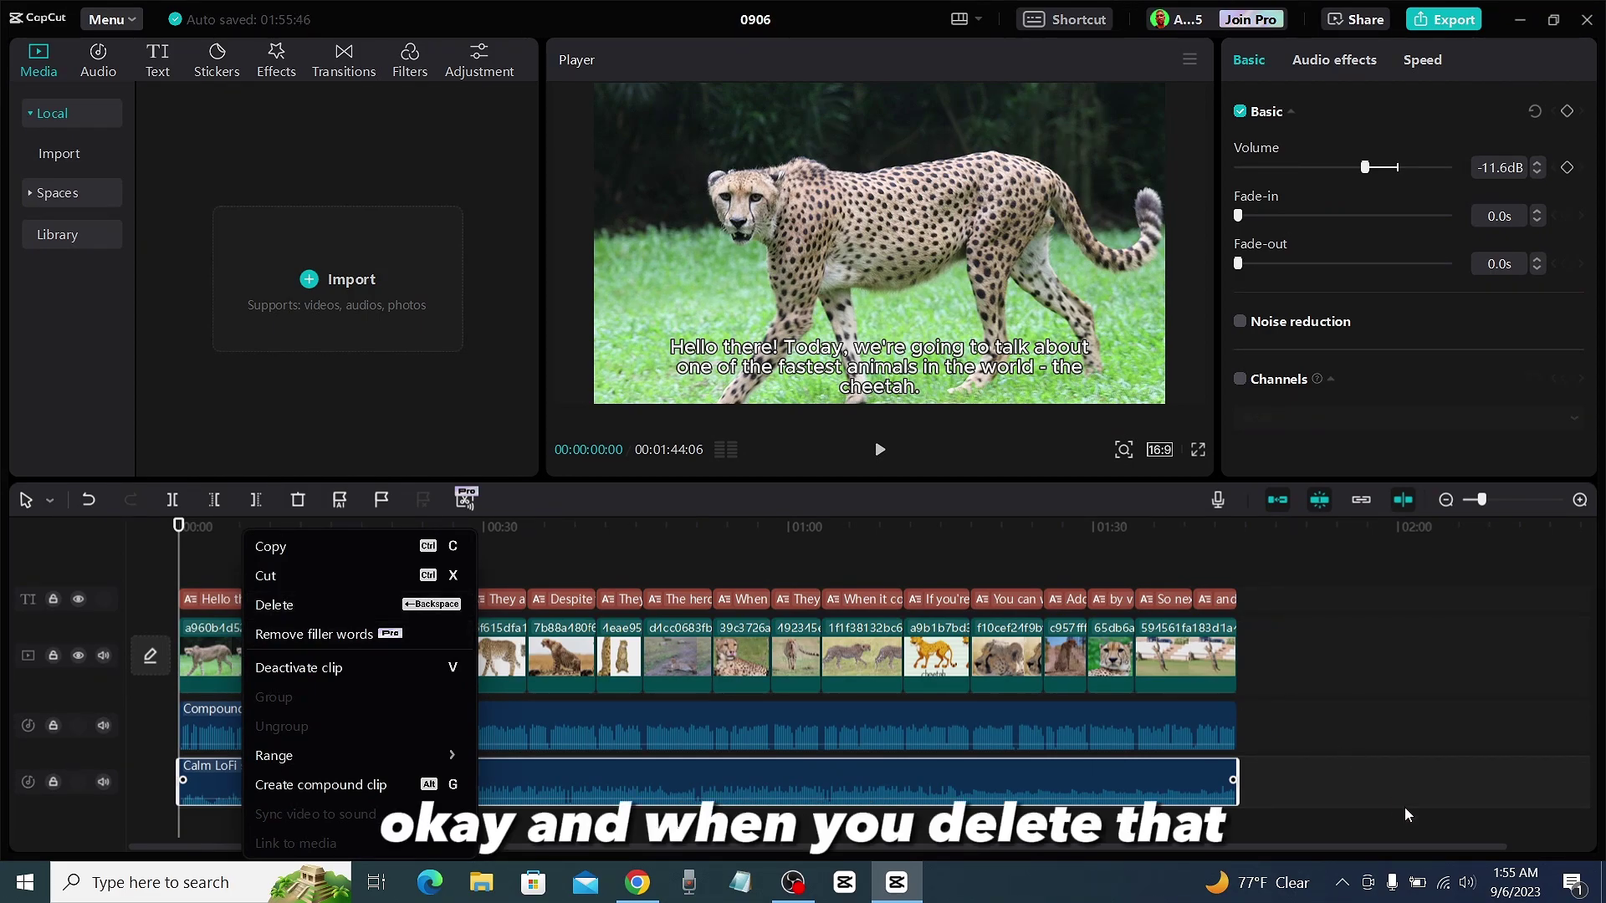
{"action": "left_click", "coordinate": [1371, 786]}
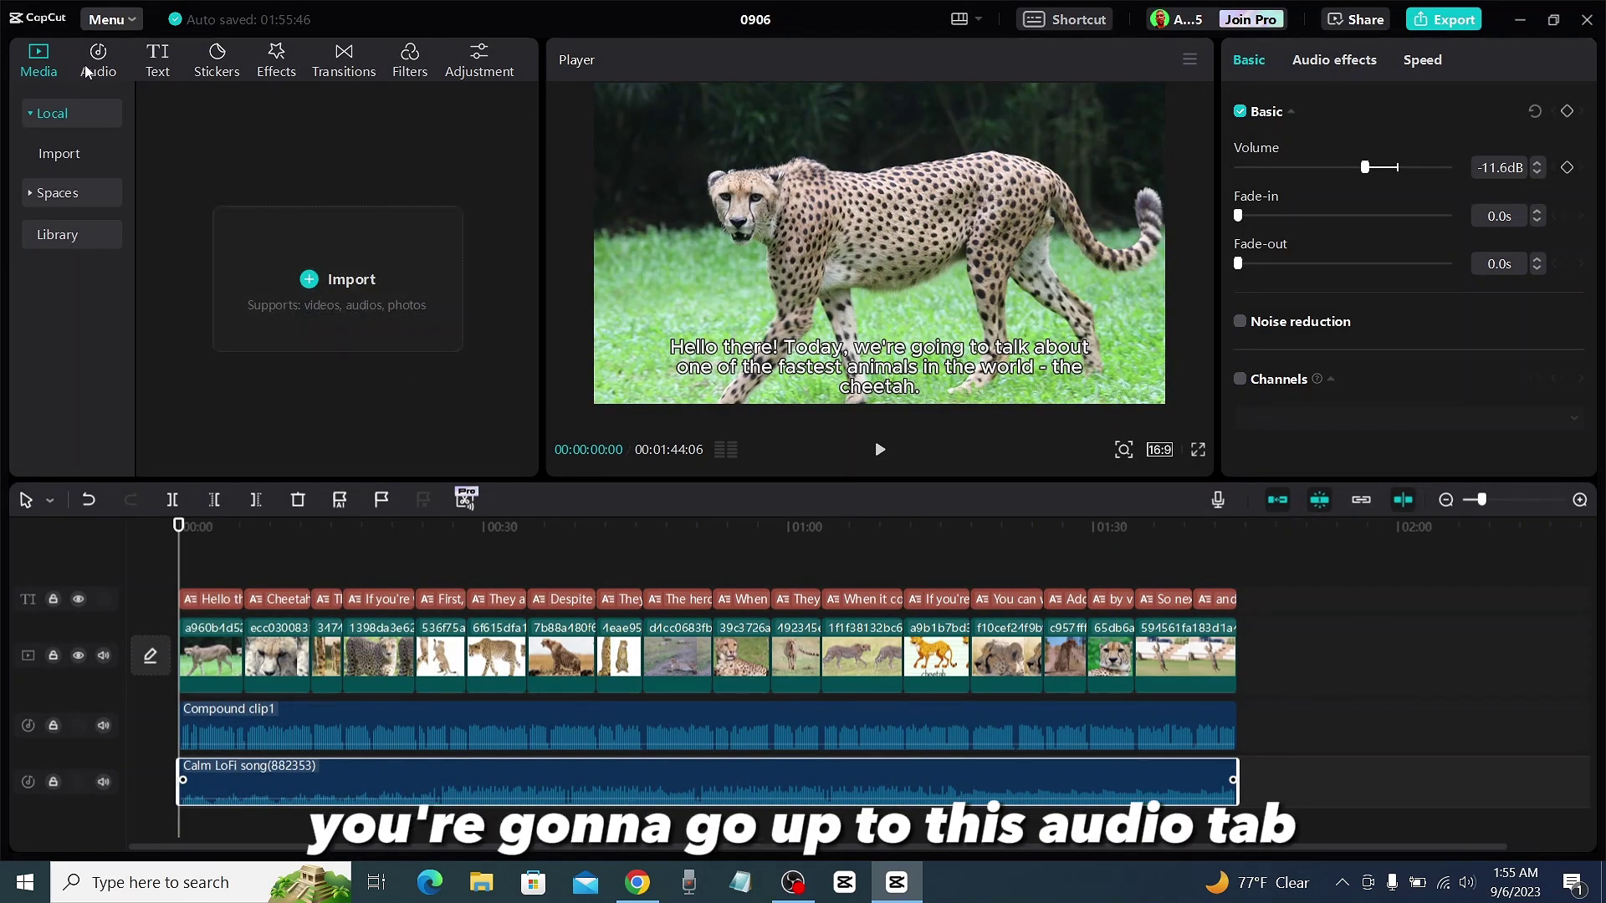
{"action": "left_click", "coordinate": [96, 64]}
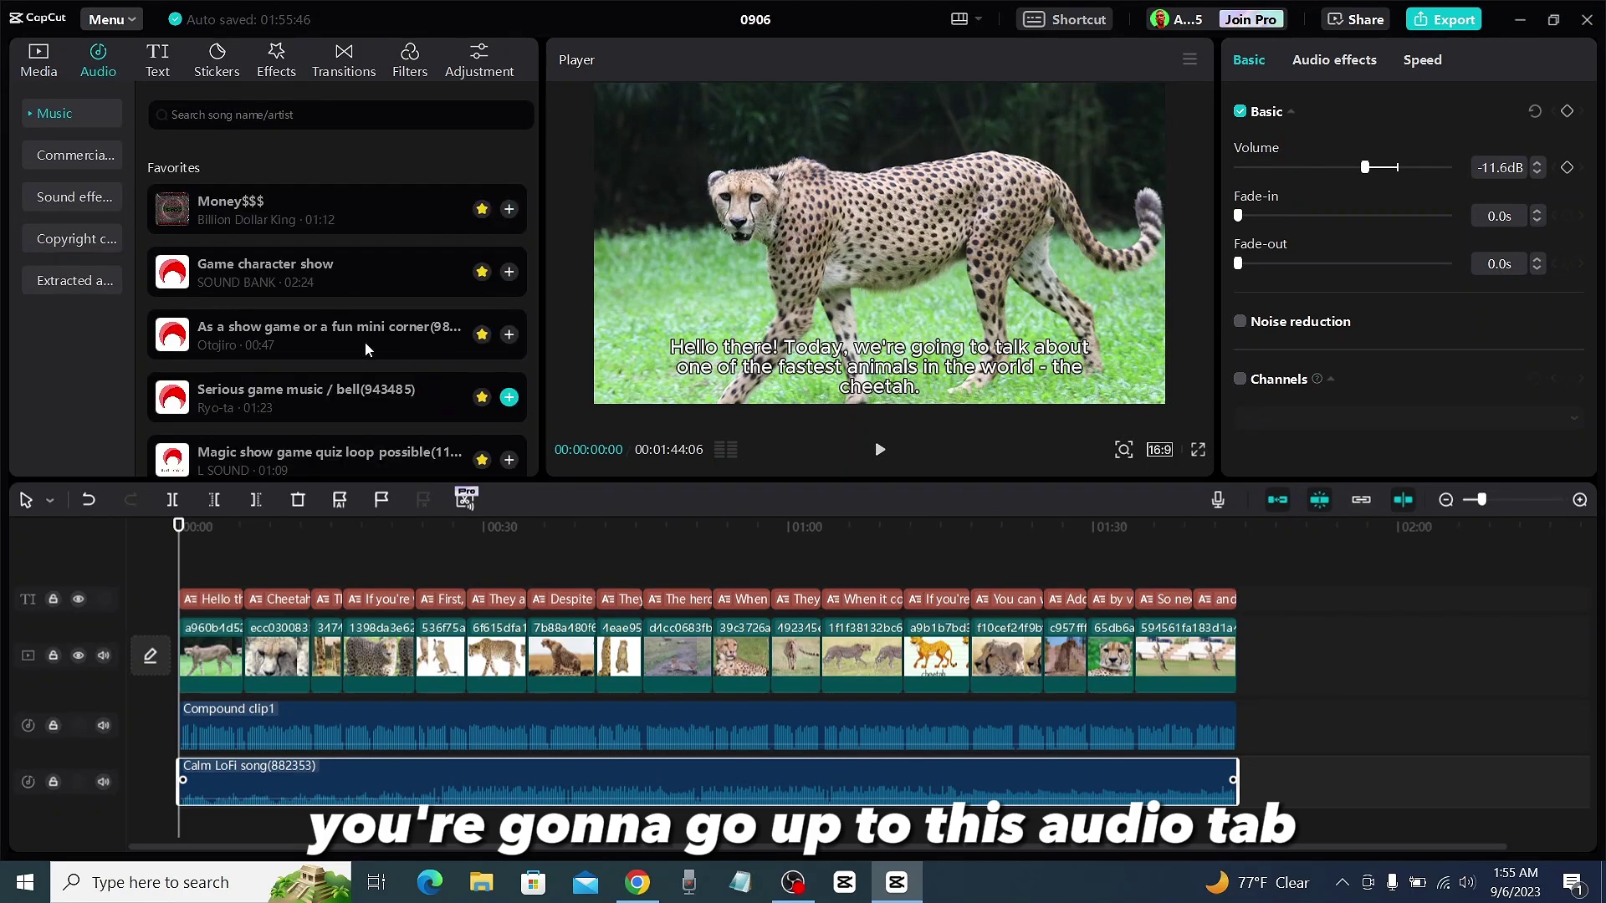
{"action": "left_click", "coordinate": [265, 124]}
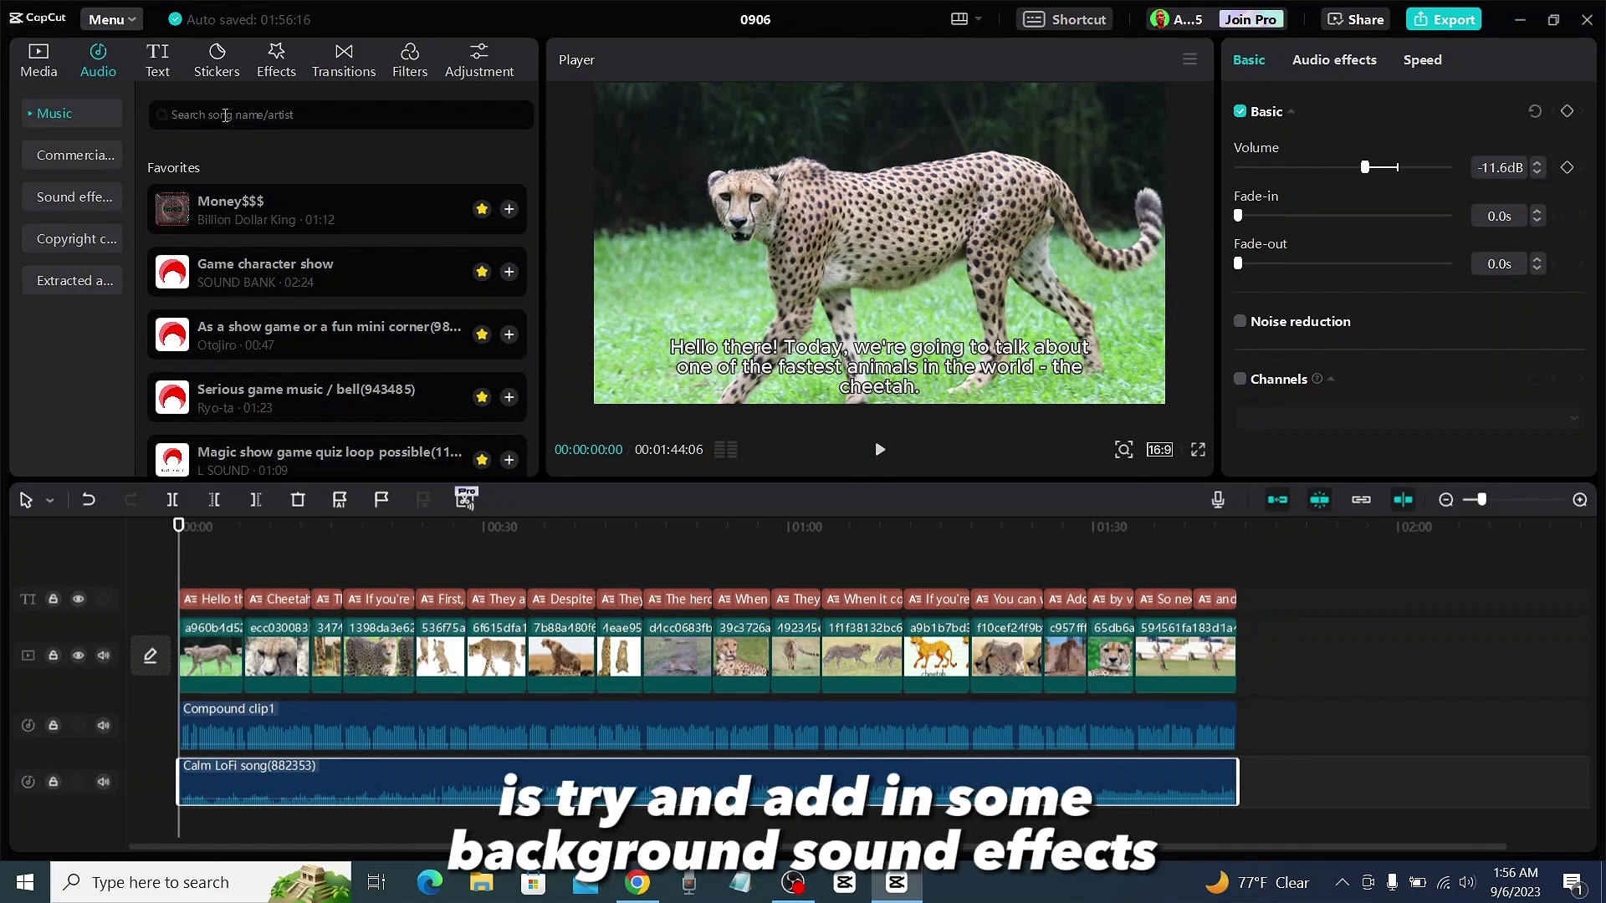
- Search the audio library for 'jungle effects' and add Rainforest Sounds / Animal Calls to the timeline
{"action": "left_click", "coordinate": [225, 115]}
{"action": "type", "text": "jungle"}
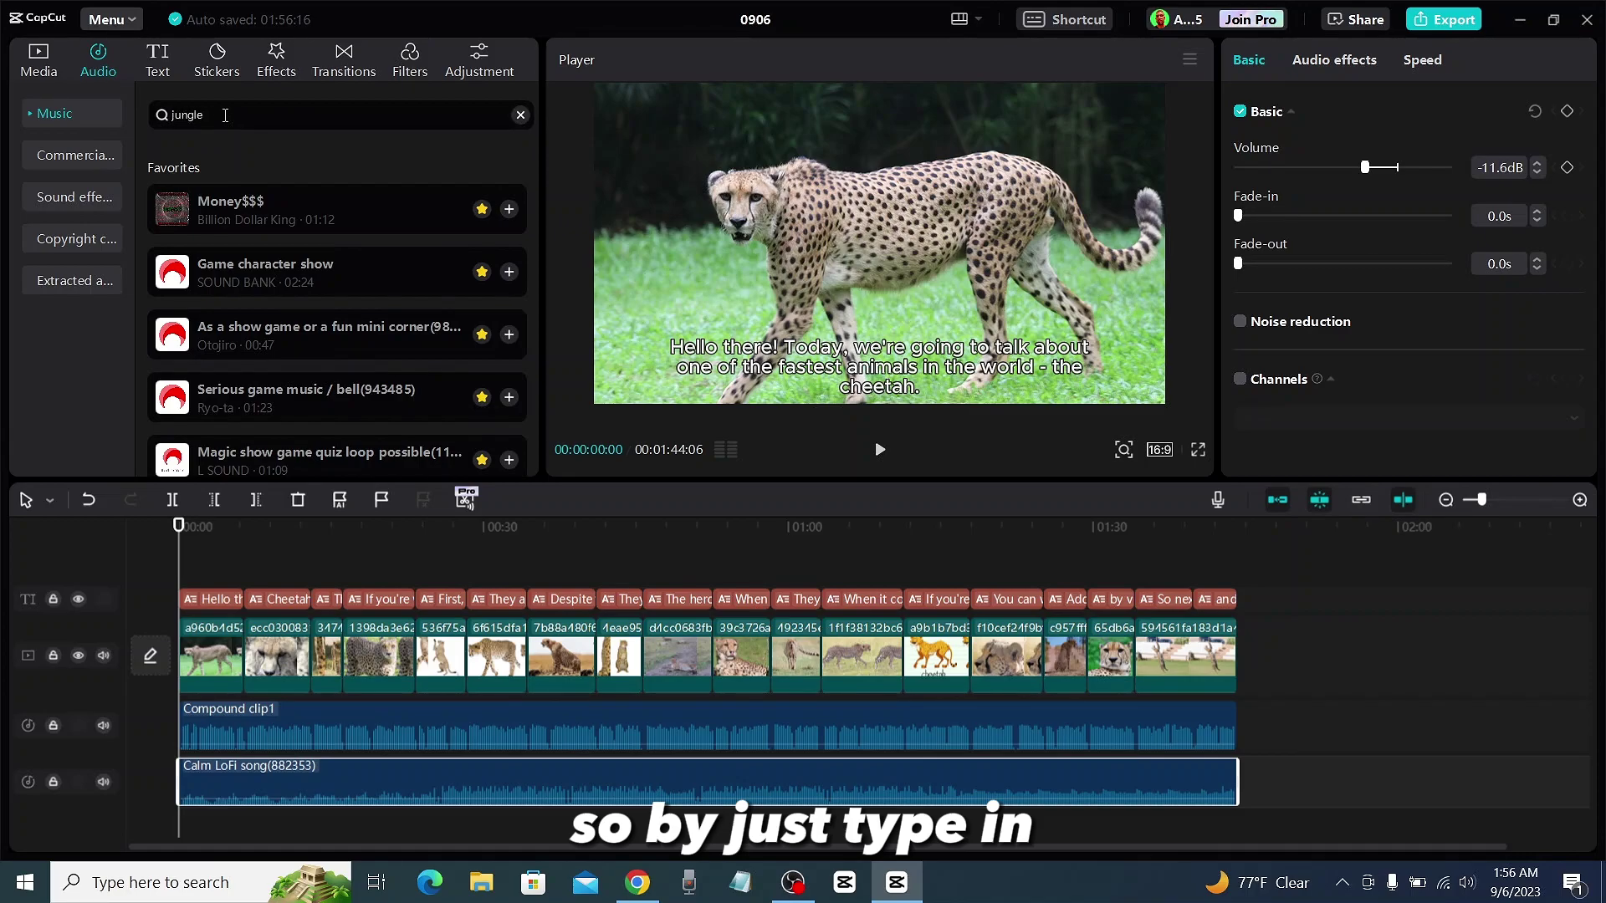
{"action": "type", "text": " effect"}
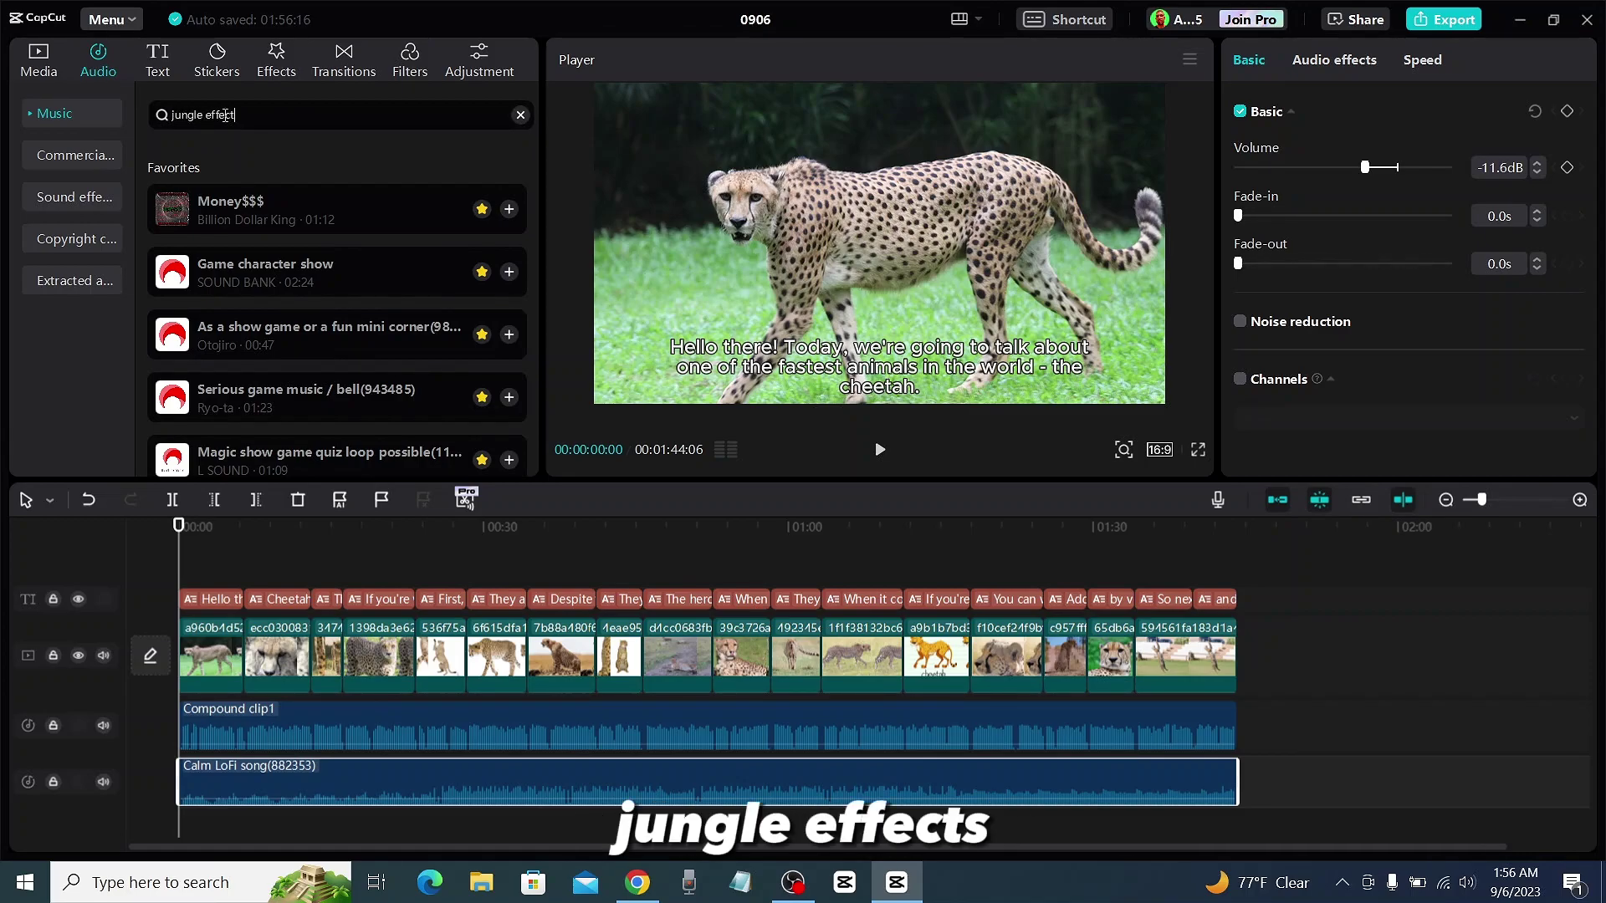
{"action": "type", "text": "s"}
{"action": "key", "text": "Return"}
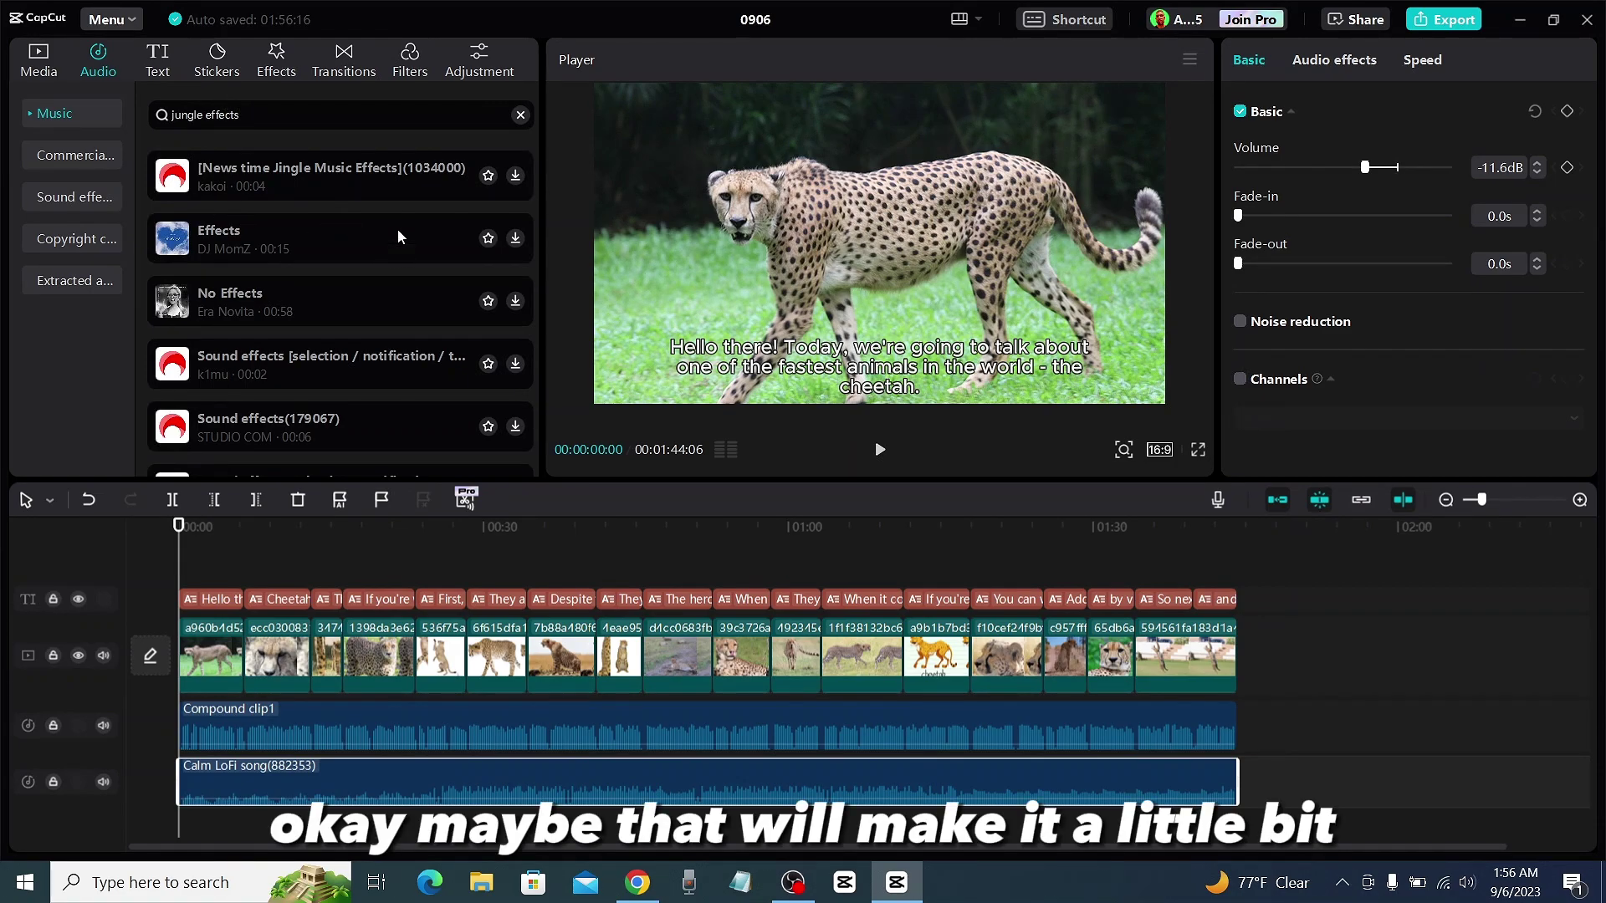
{"action": "scroll", "coordinate": [373, 259], "scroll_direction": "down", "scroll_amount": 3}
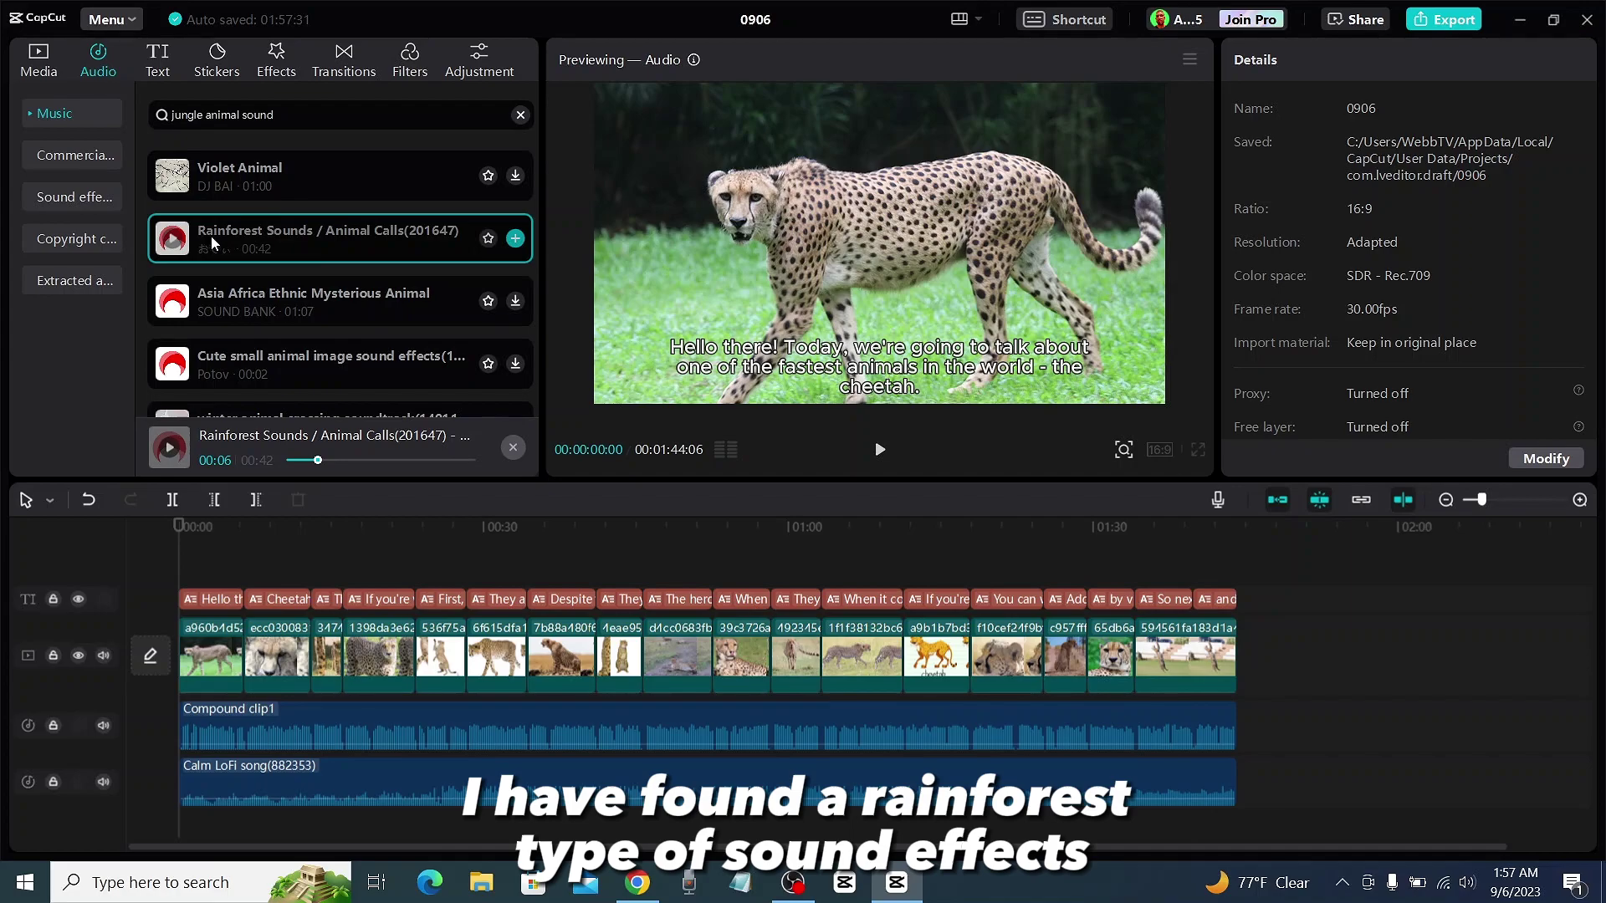
{"action": "left_click_drag", "start_coordinate": [211, 236], "coordinate": [183, 818]}
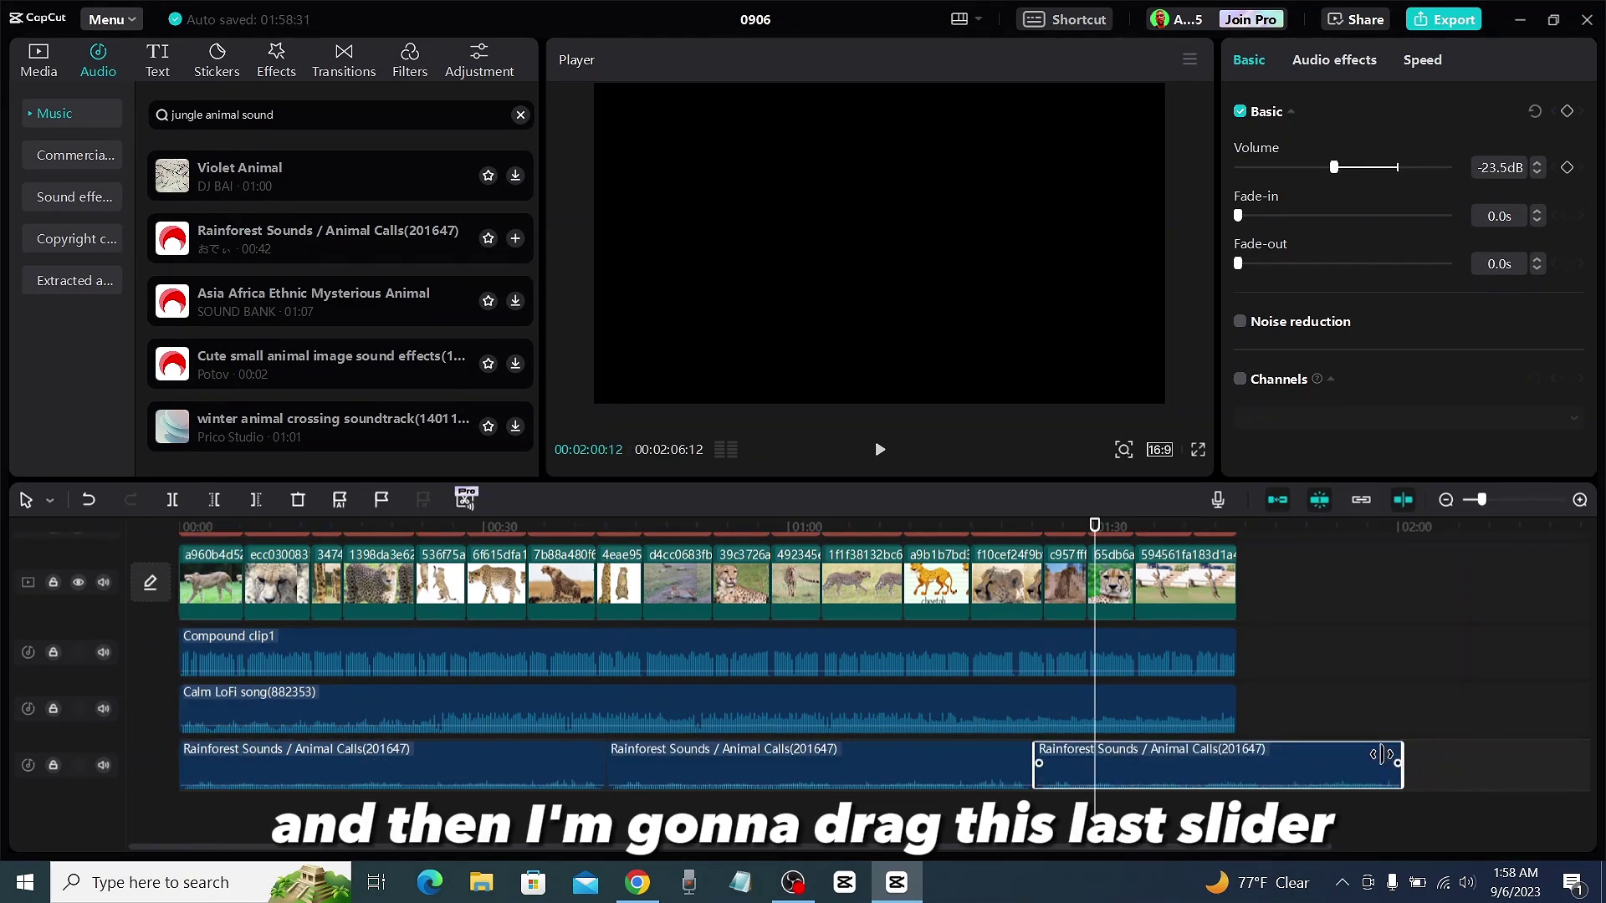
- Trim the last rainforest clip to end with the video and play it from the start
{"action": "left_click_drag", "start_coordinate": [1268, 755], "coordinate": [1238, 757]}
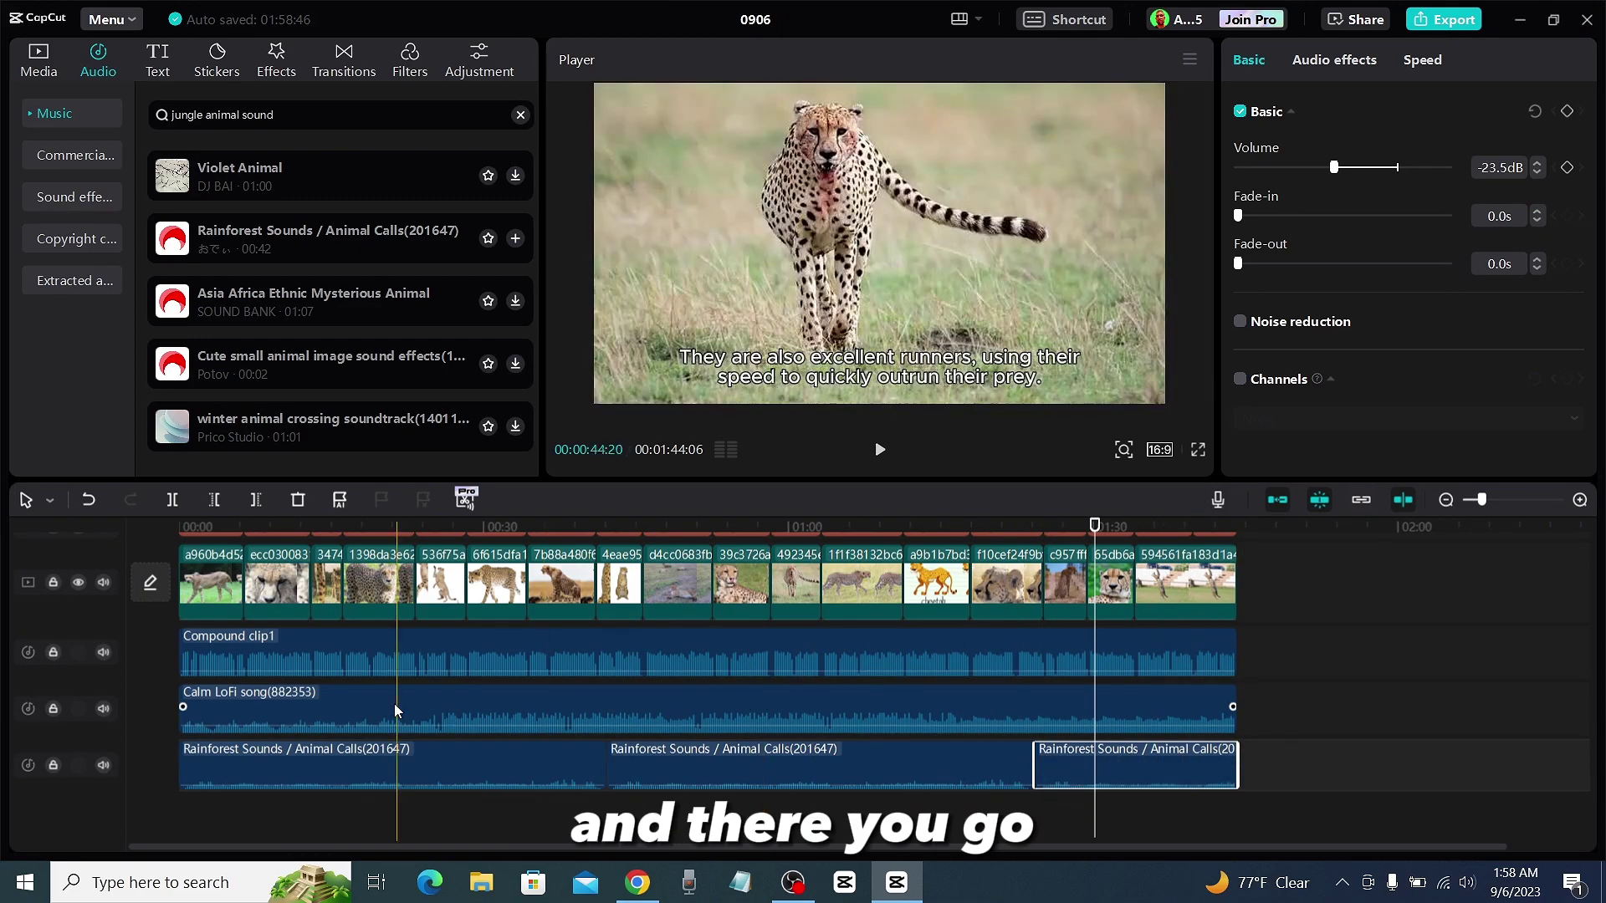
{"action": "left_click", "coordinate": [193, 527]}
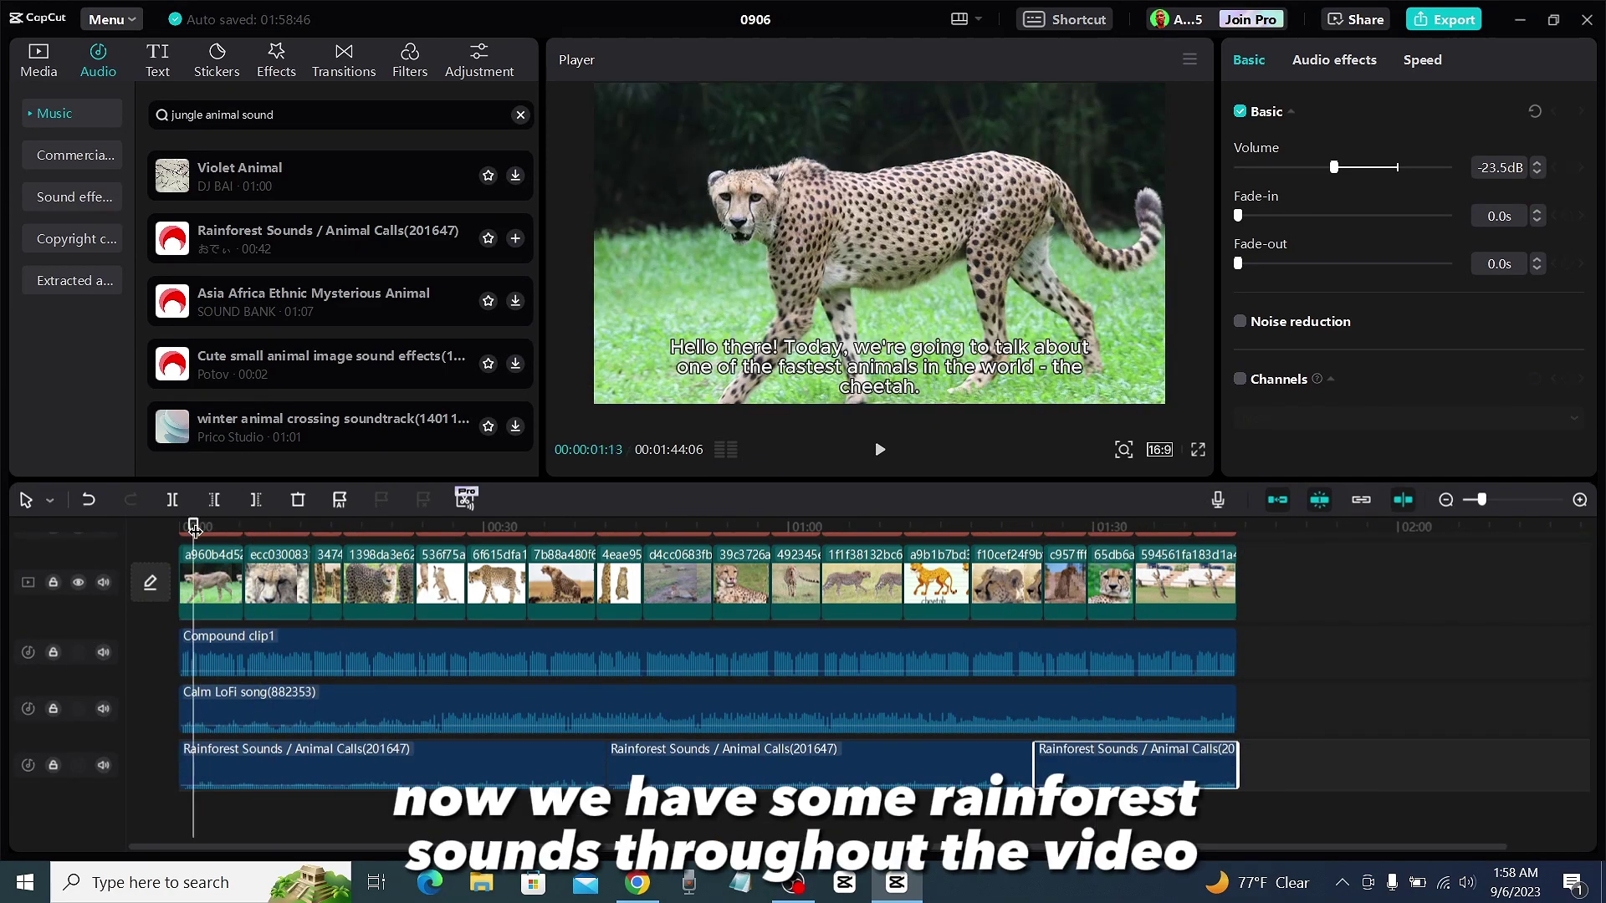
{"action": "left_click", "coordinate": [880, 450]}
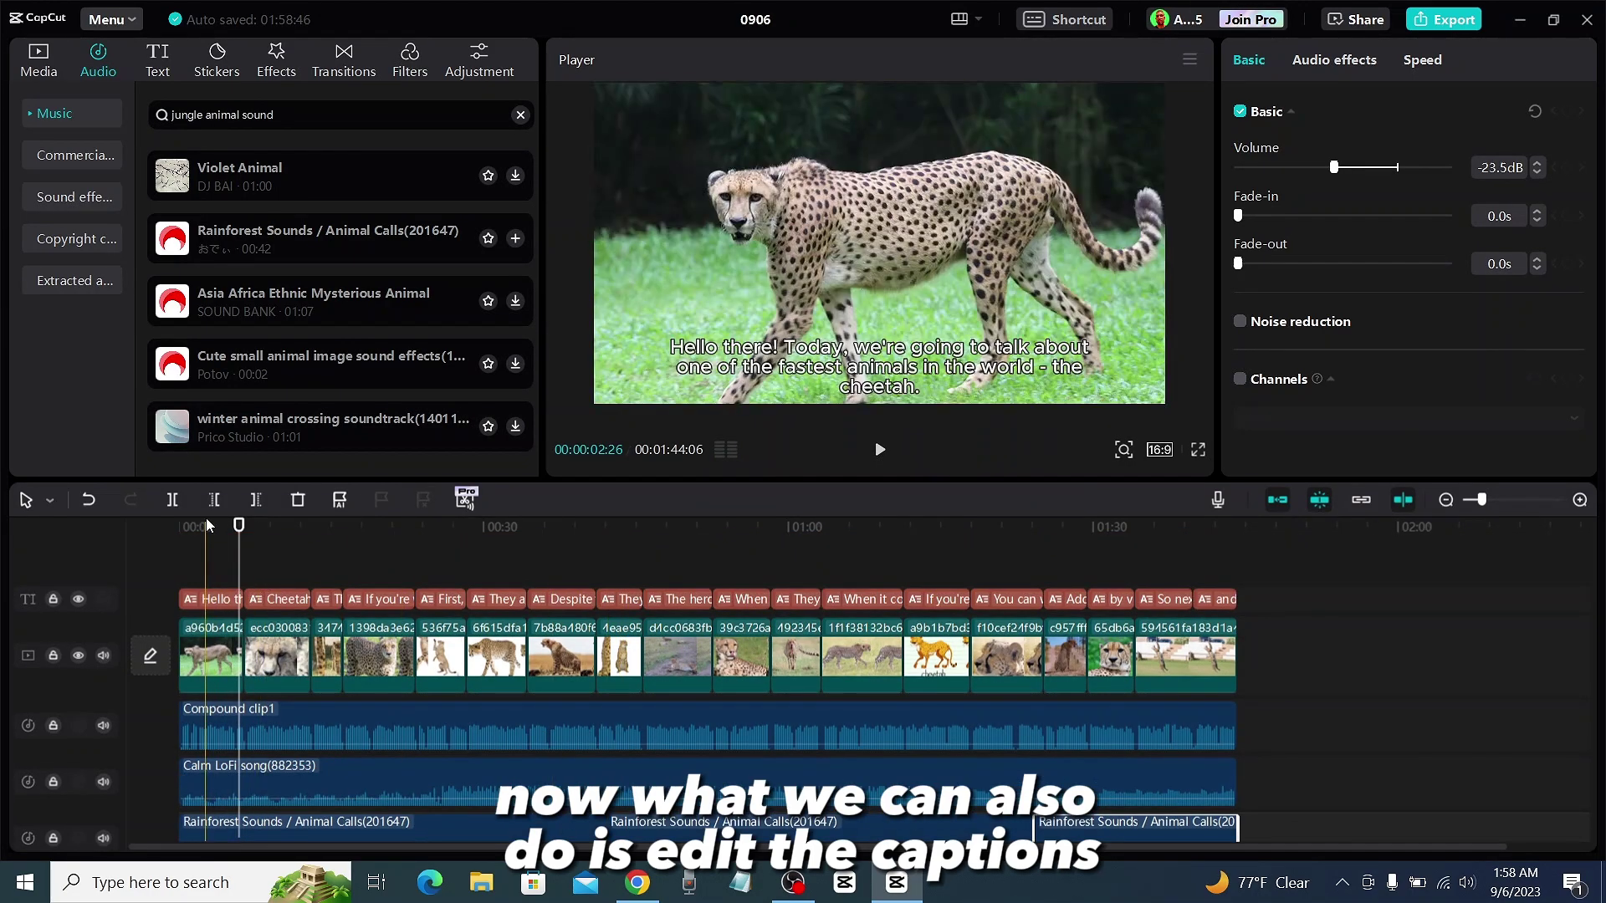
- Select all the captions and give them a Flipping entrance animation lasting 2.0s
{"action": "left_click", "coordinate": [210, 526]}
{"action": "left_click", "coordinate": [213, 599]}
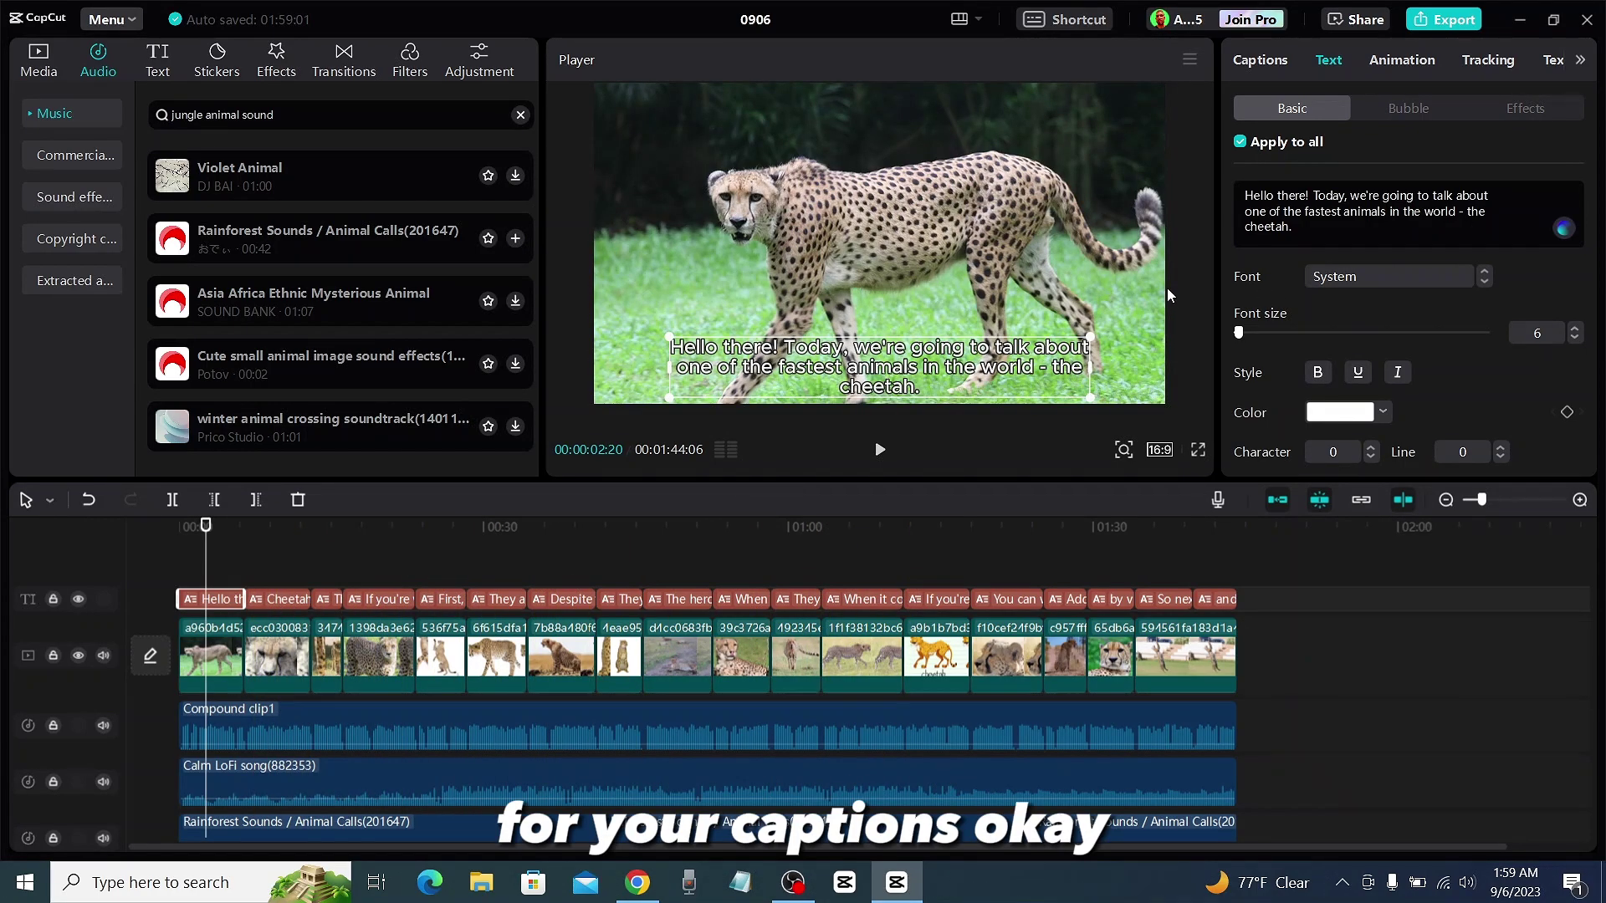
{"action": "left_click", "coordinate": [1409, 58]}
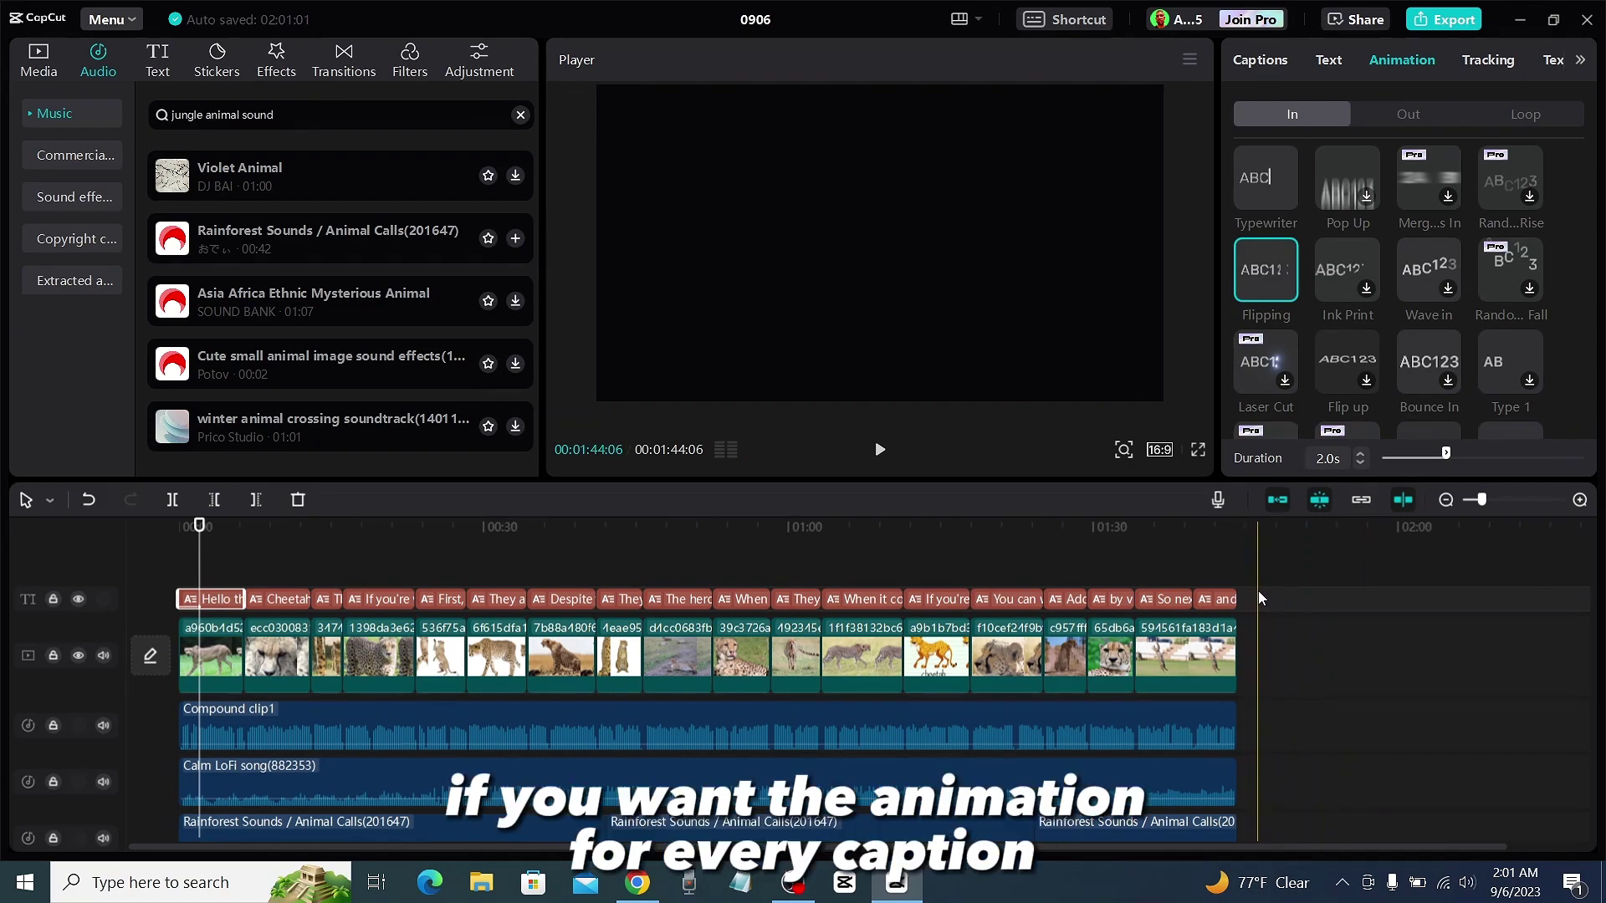
{"action": "left_click_drag", "start_coordinate": [1263, 595], "coordinate": [177, 591]}
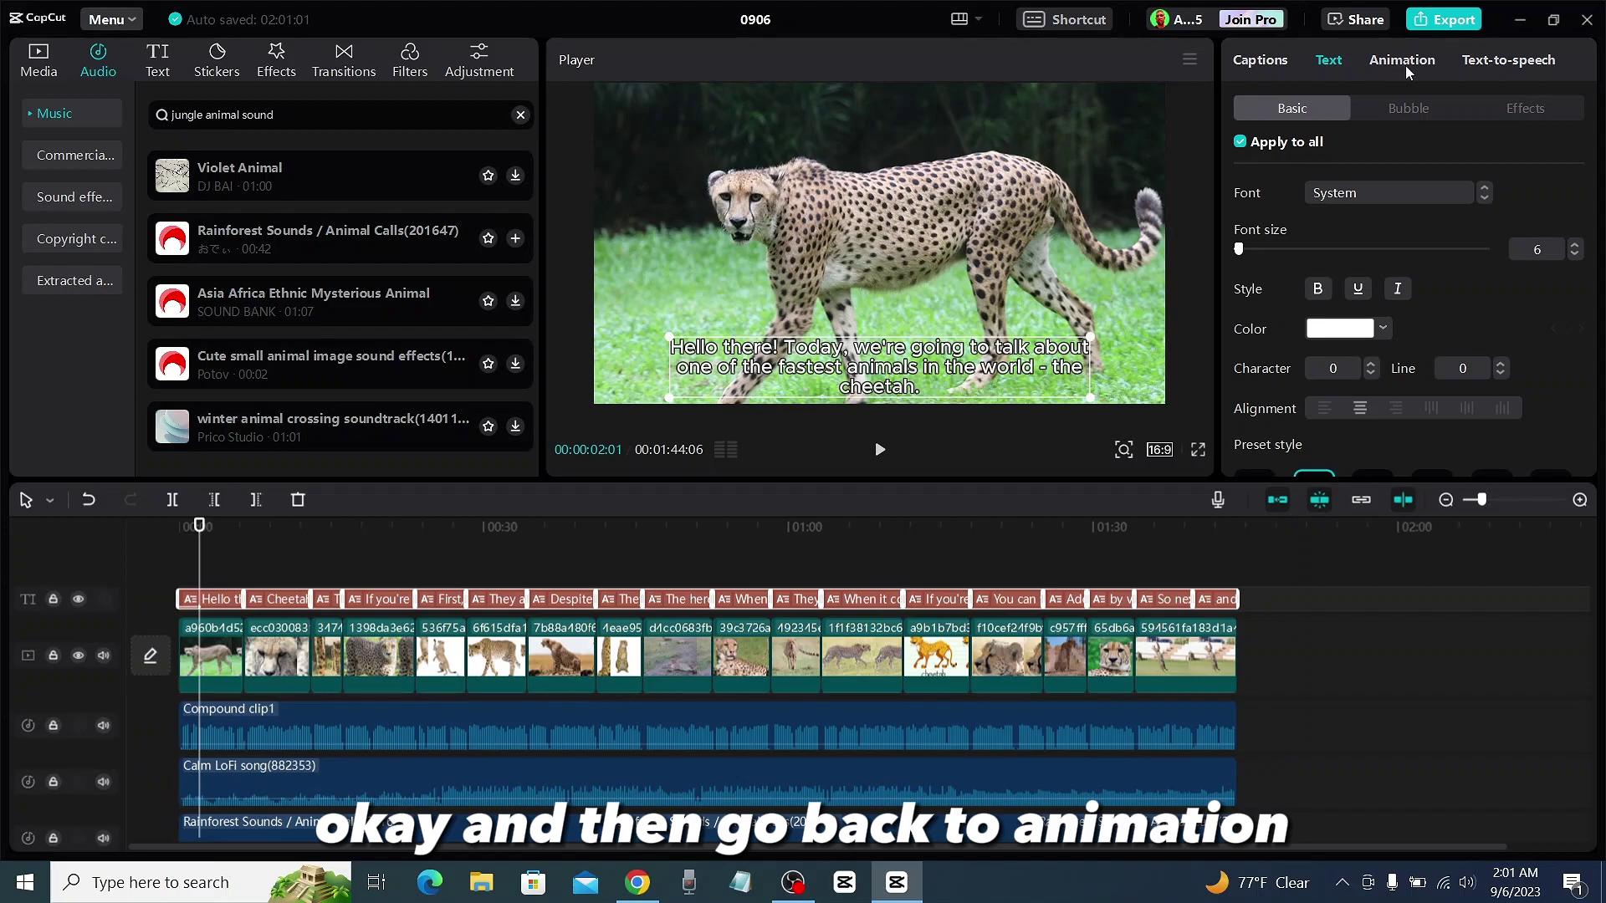
{"action": "left_click", "coordinate": [1402, 61]}
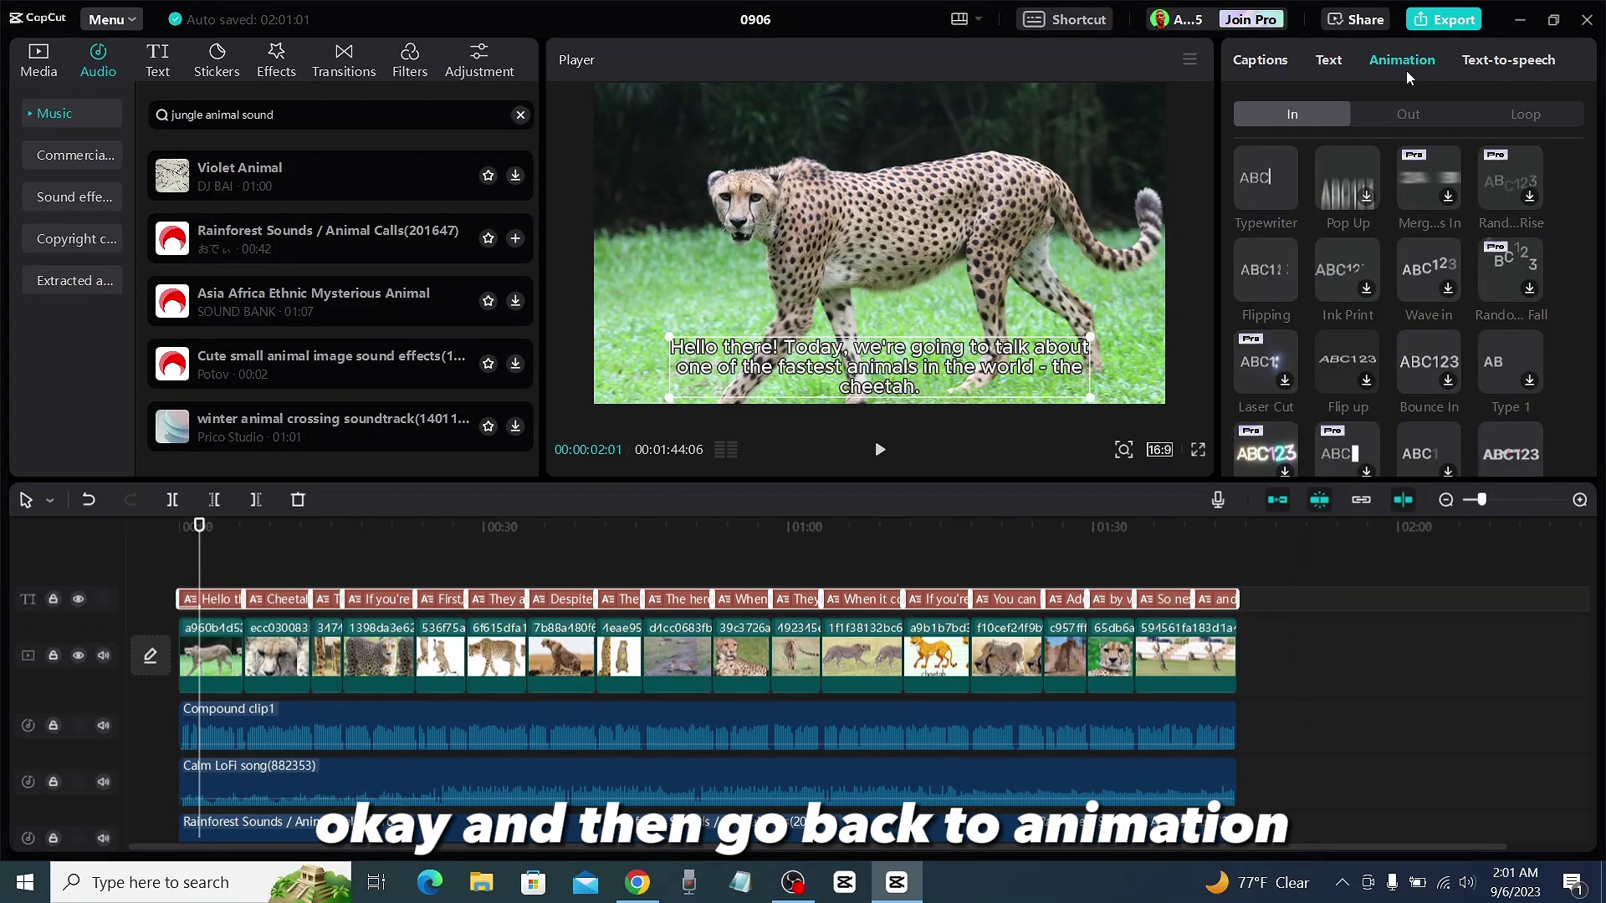
{"action": "left_click", "coordinate": [1260, 265]}
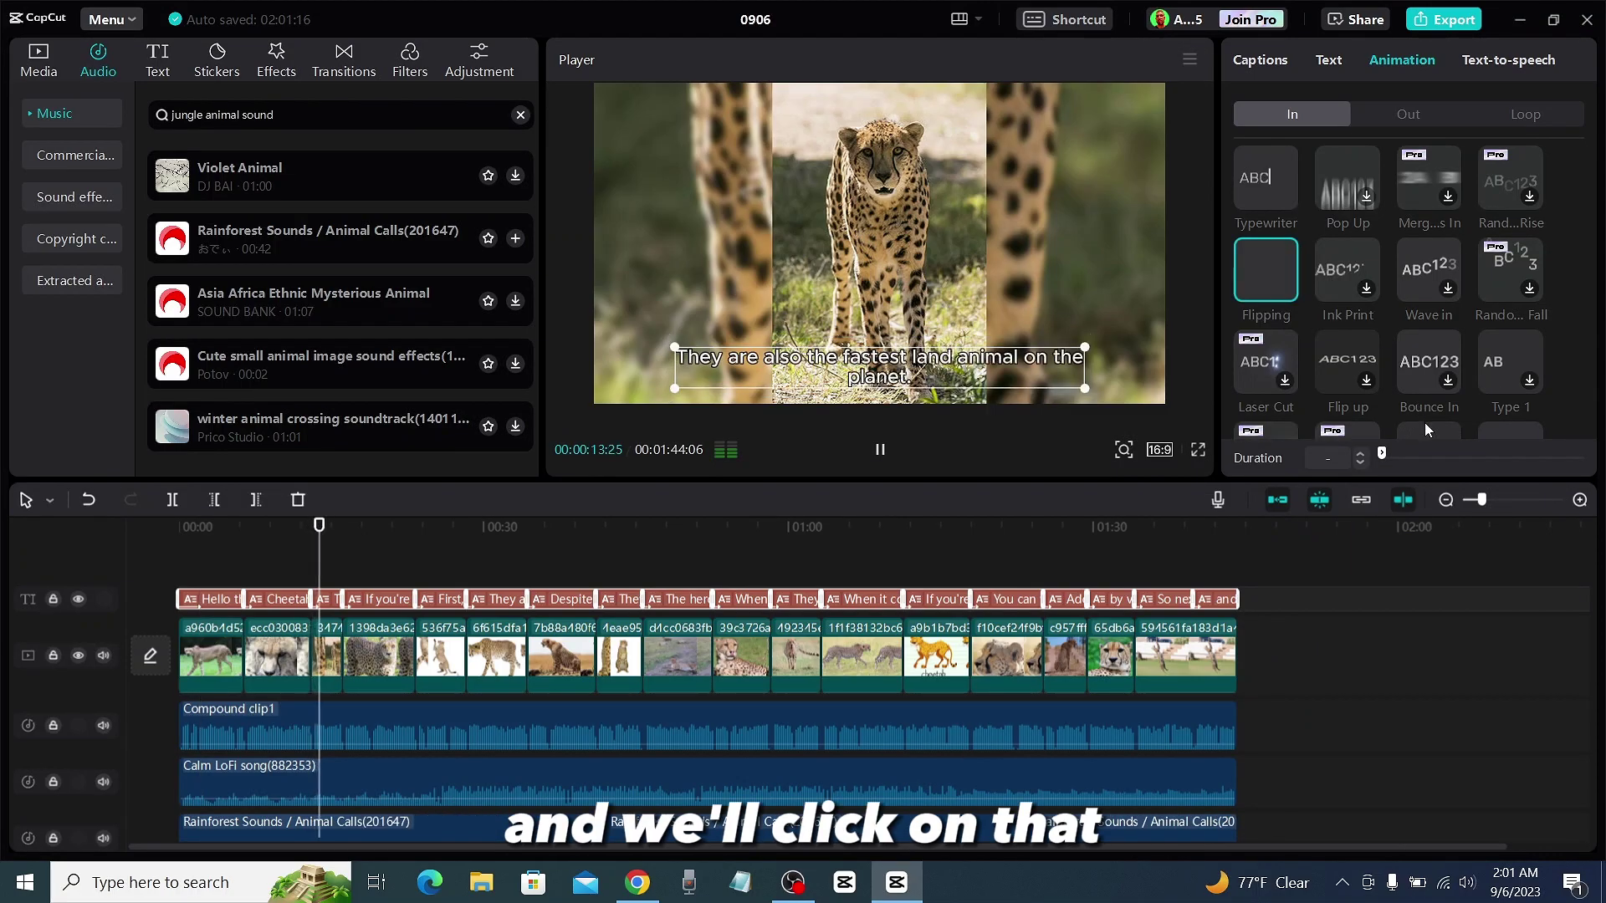
{"action": "left_click_drag", "start_coordinate": [1383, 456], "coordinate": [1514, 459]}
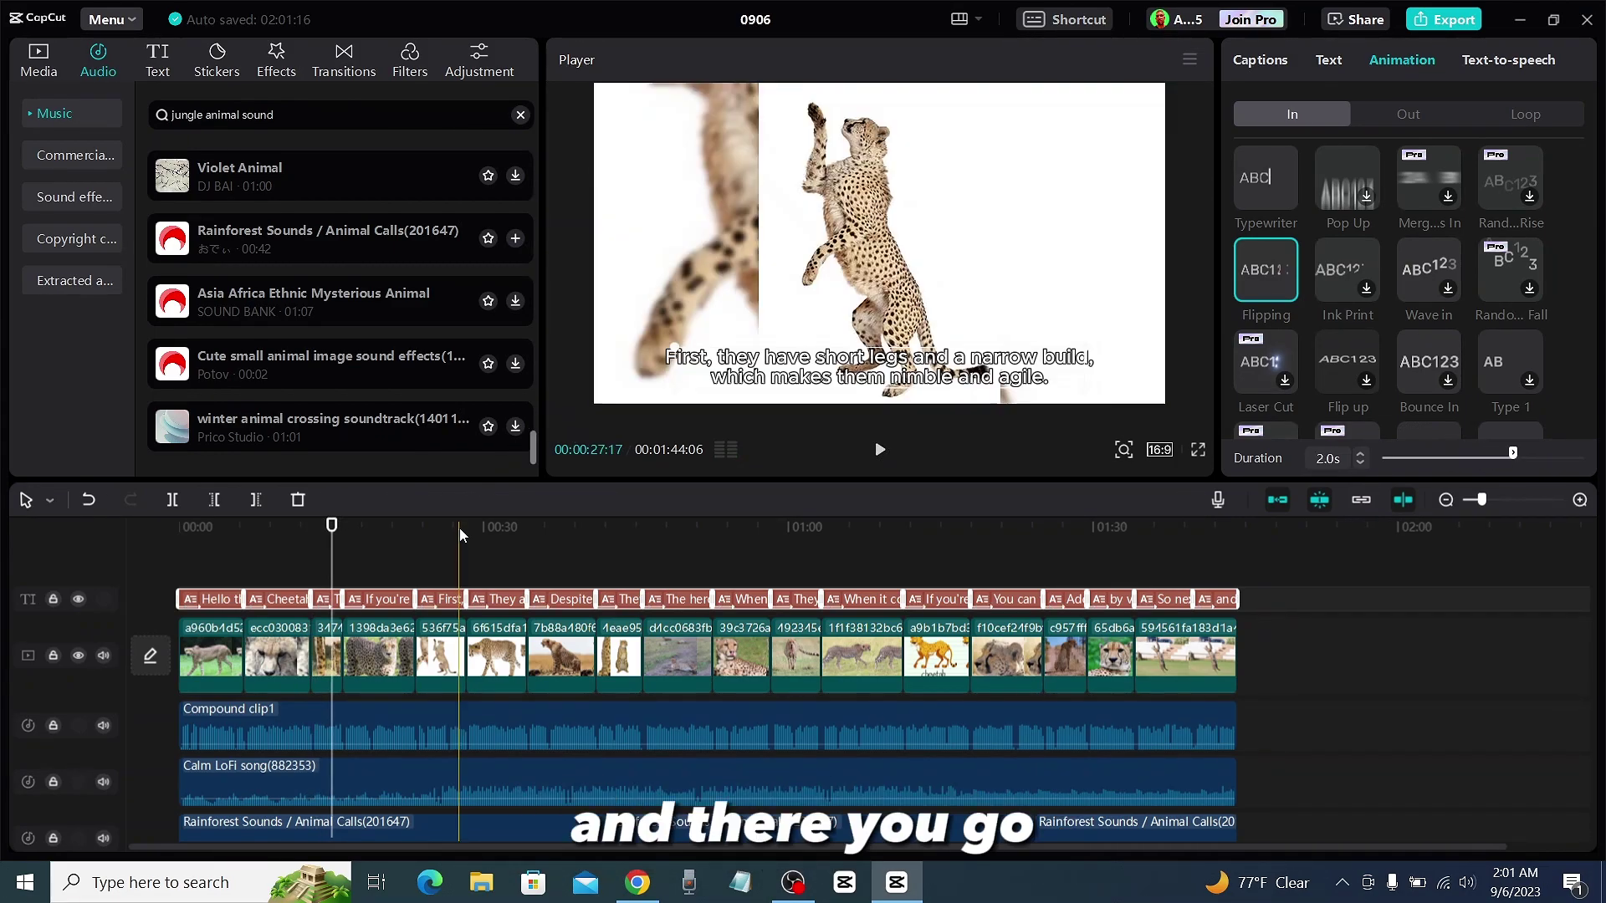
- Play the video from the start to preview the flipping captions
{"action": "left_click_drag", "start_coordinate": [331, 526], "coordinate": [97, 519]}
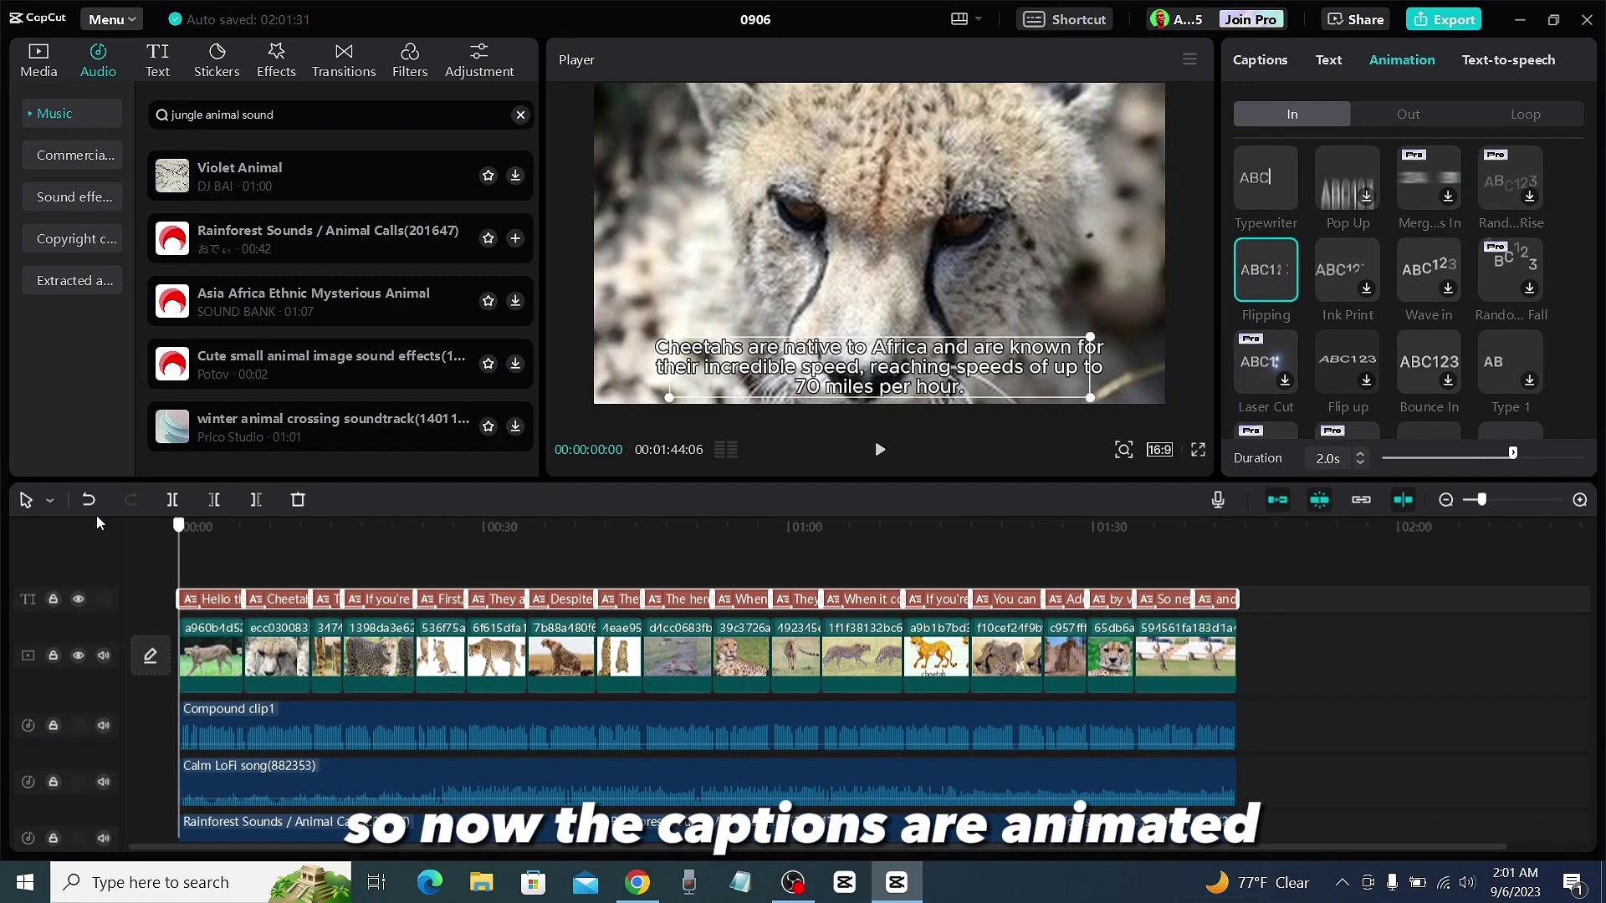
{"action": "left_click", "coordinate": [877, 452]}
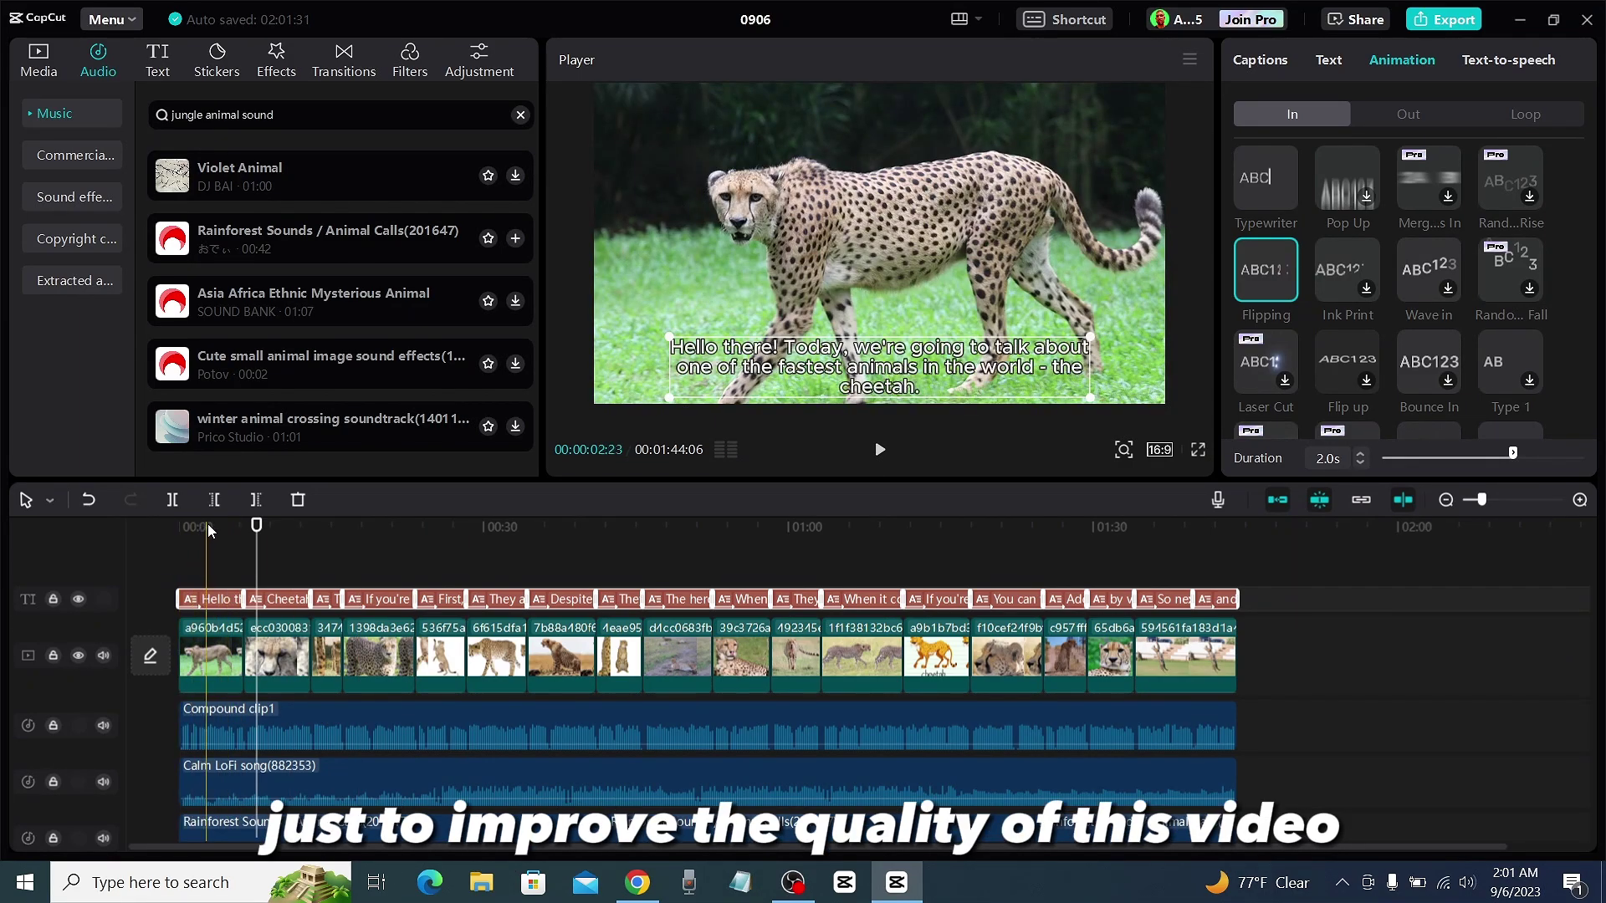
{"action": "left_click", "coordinate": [208, 525]}
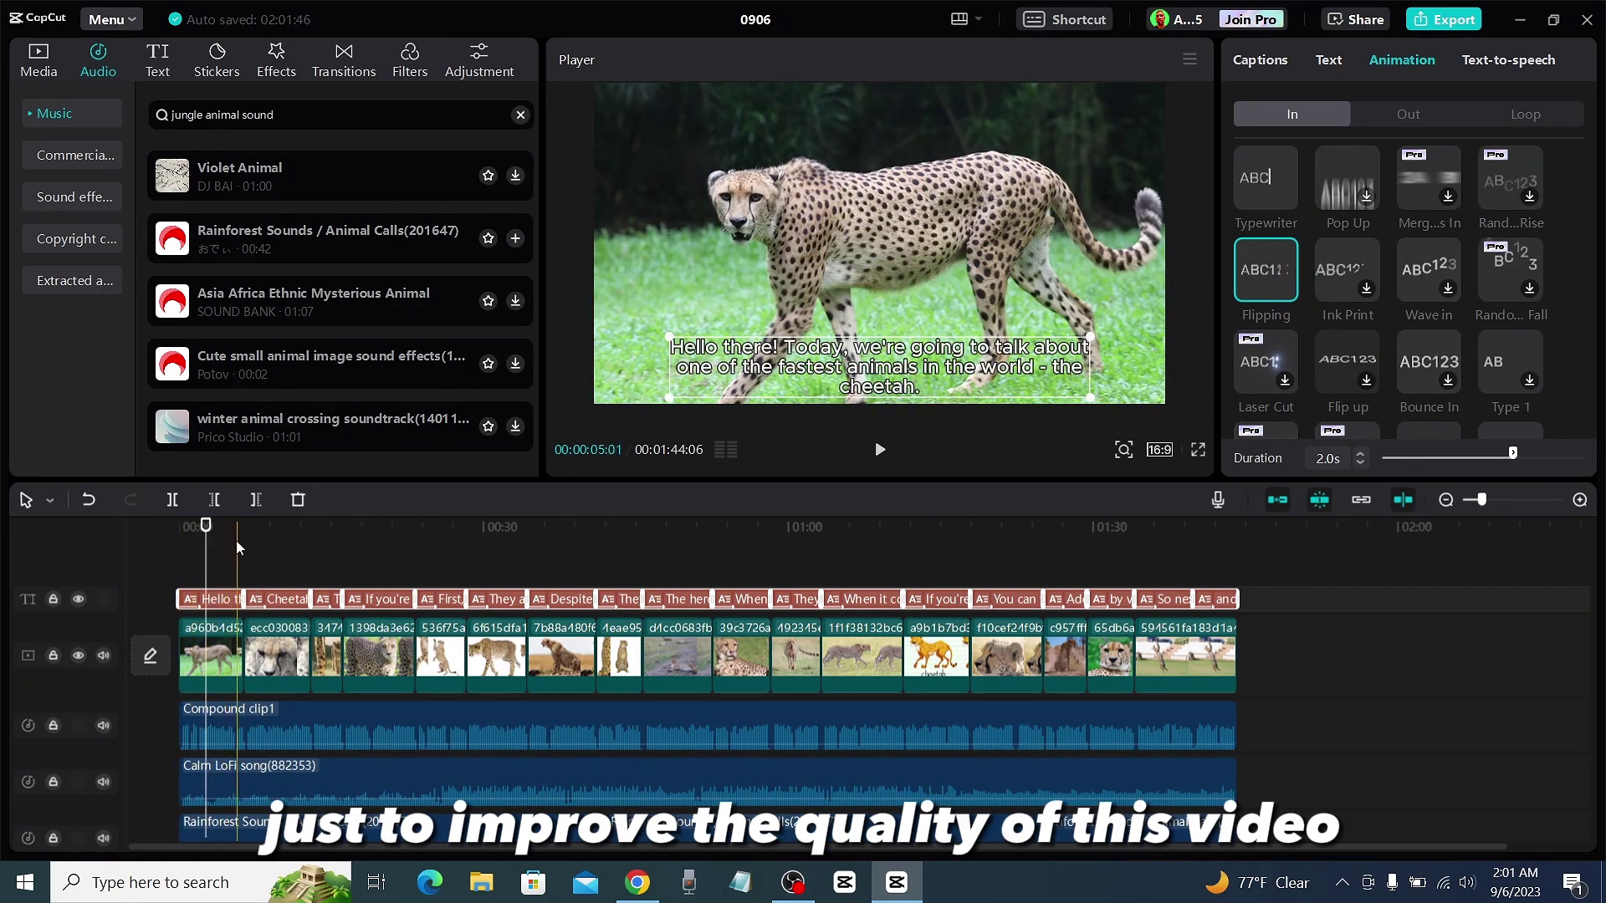
{"action": "left_click", "coordinate": [156, 527]}
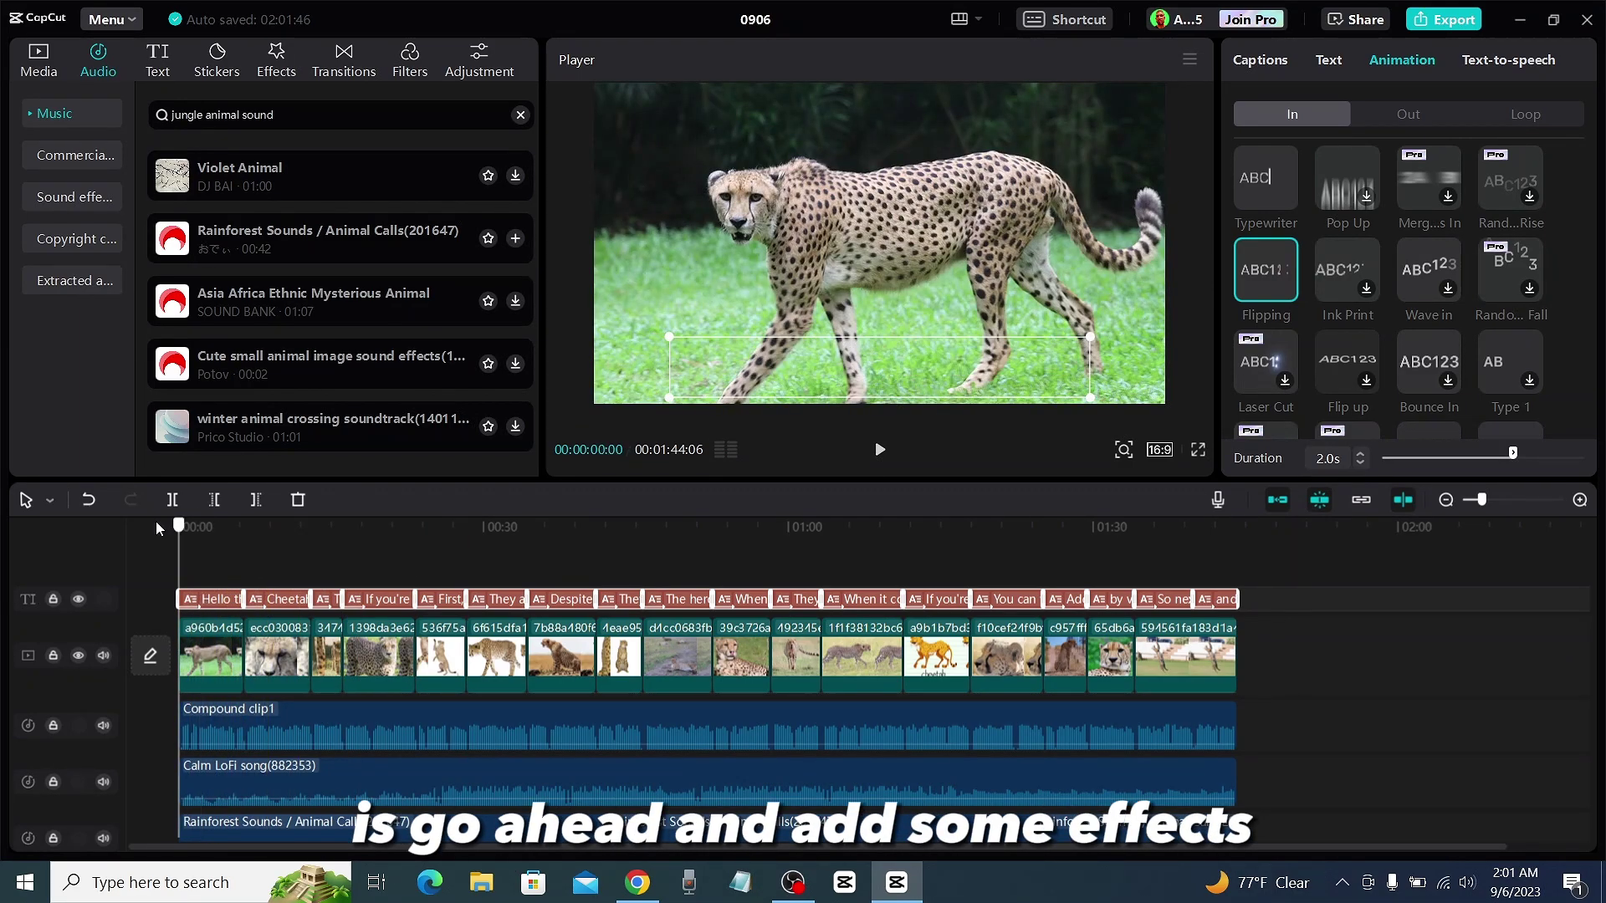
- Add the Play Pendulum video effect at the start of the timeline
{"action": "left_click", "coordinate": [277, 62]}
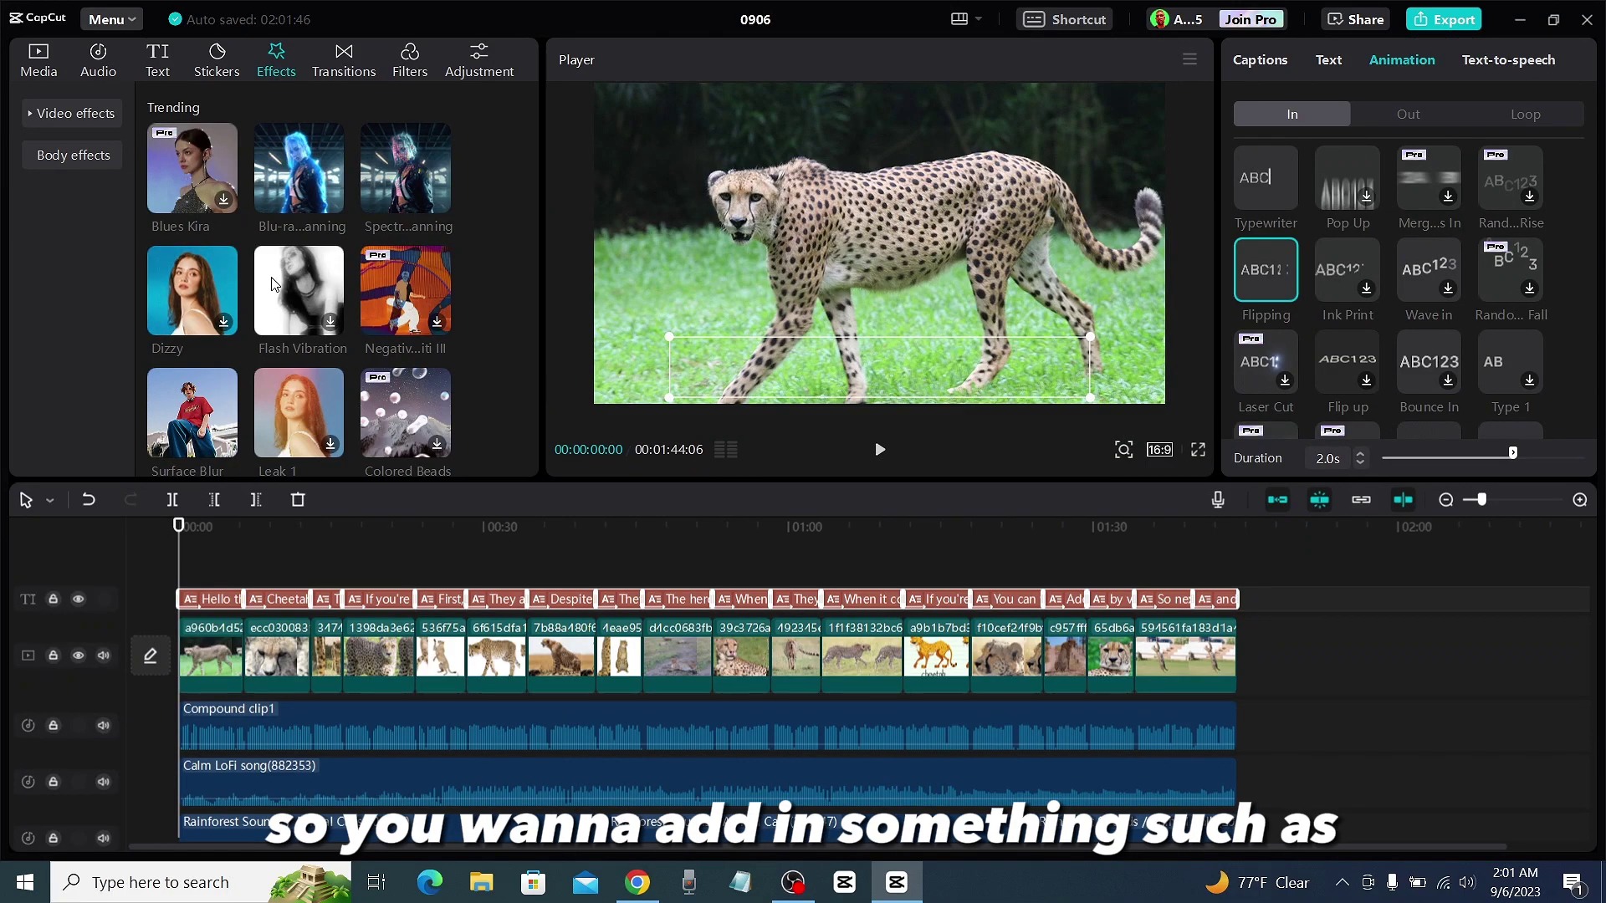
{"action": "scroll", "coordinate": [303, 275], "scroll_direction": "down", "scroll_amount": 5}
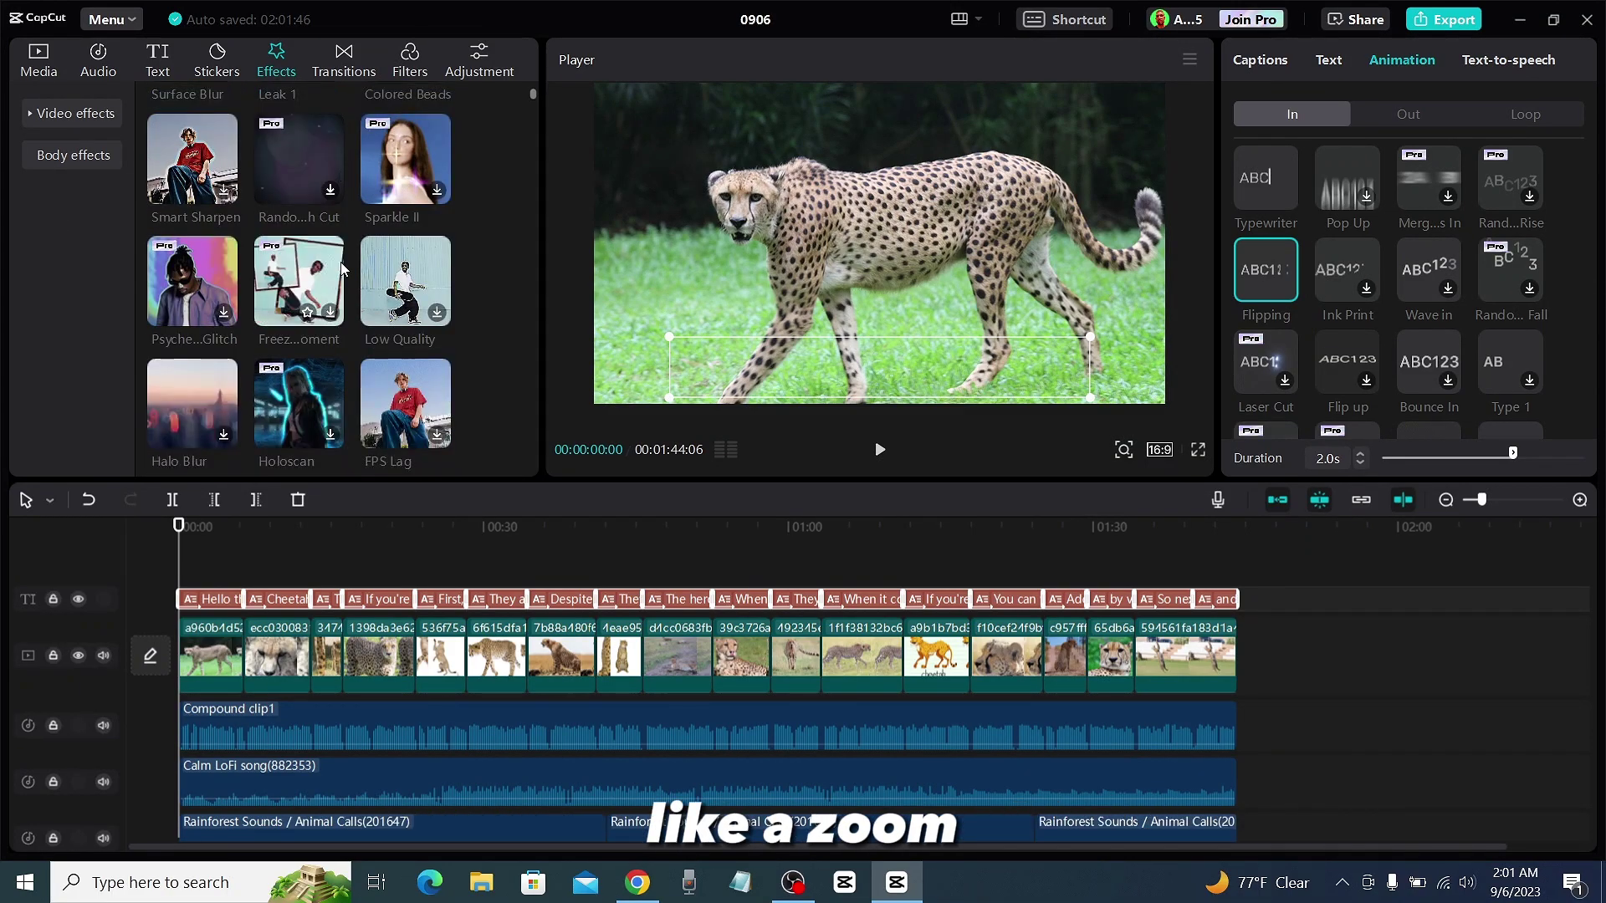
{"action": "scroll", "coordinate": [343, 264], "scroll_direction": "down", "scroll_amount": 3}
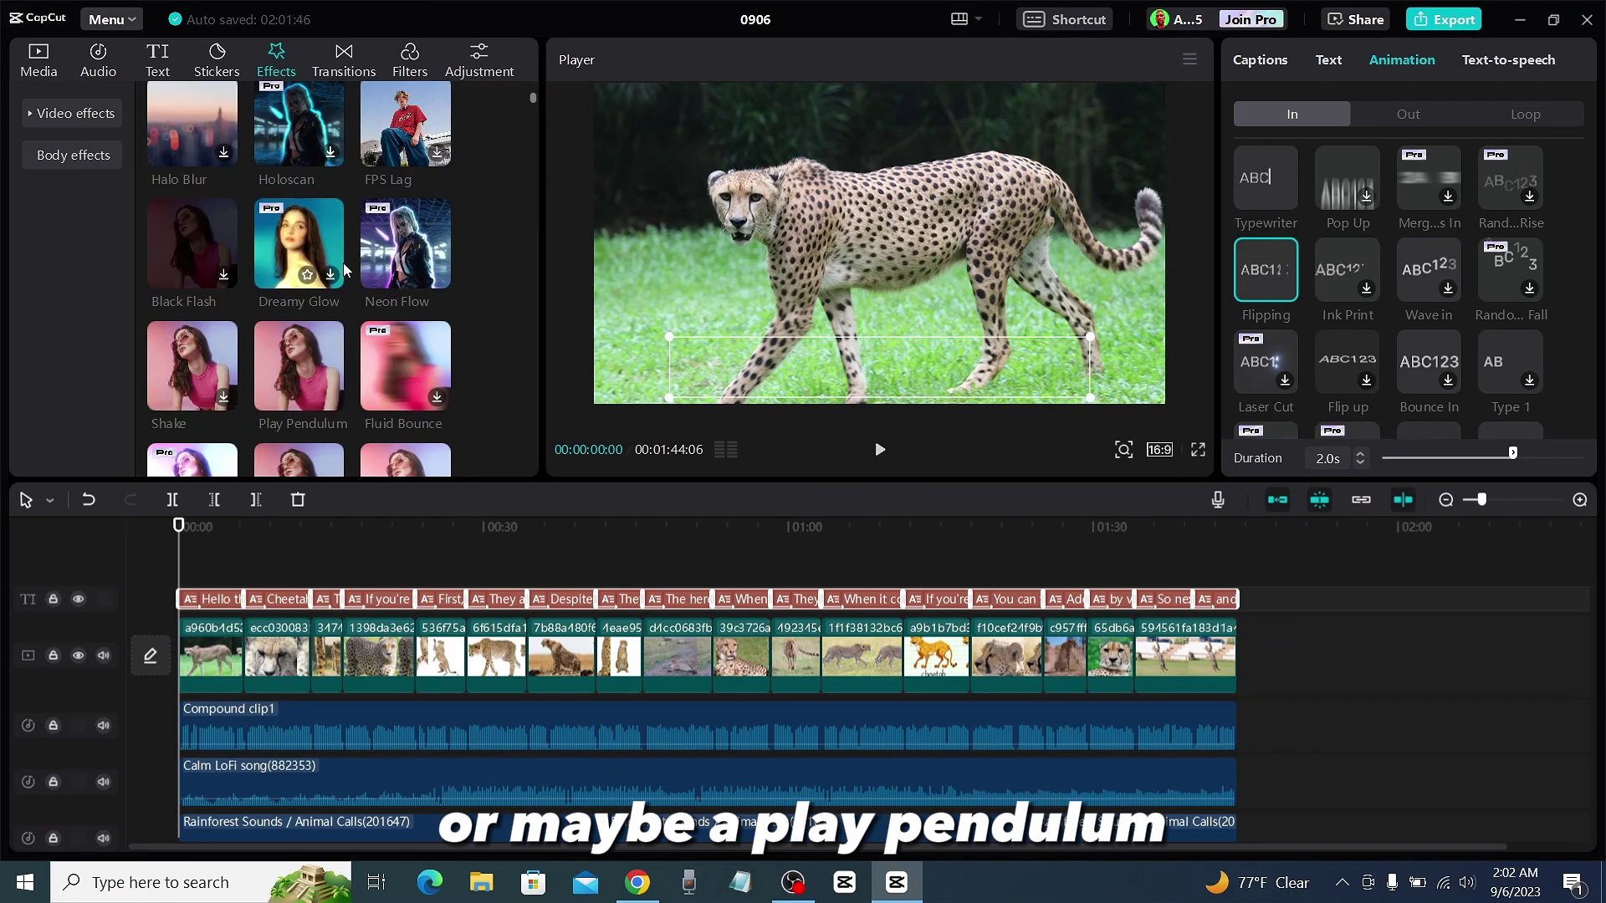
{"action": "scroll", "coordinate": [343, 262], "scroll_direction": "down", "scroll_amount": 3}
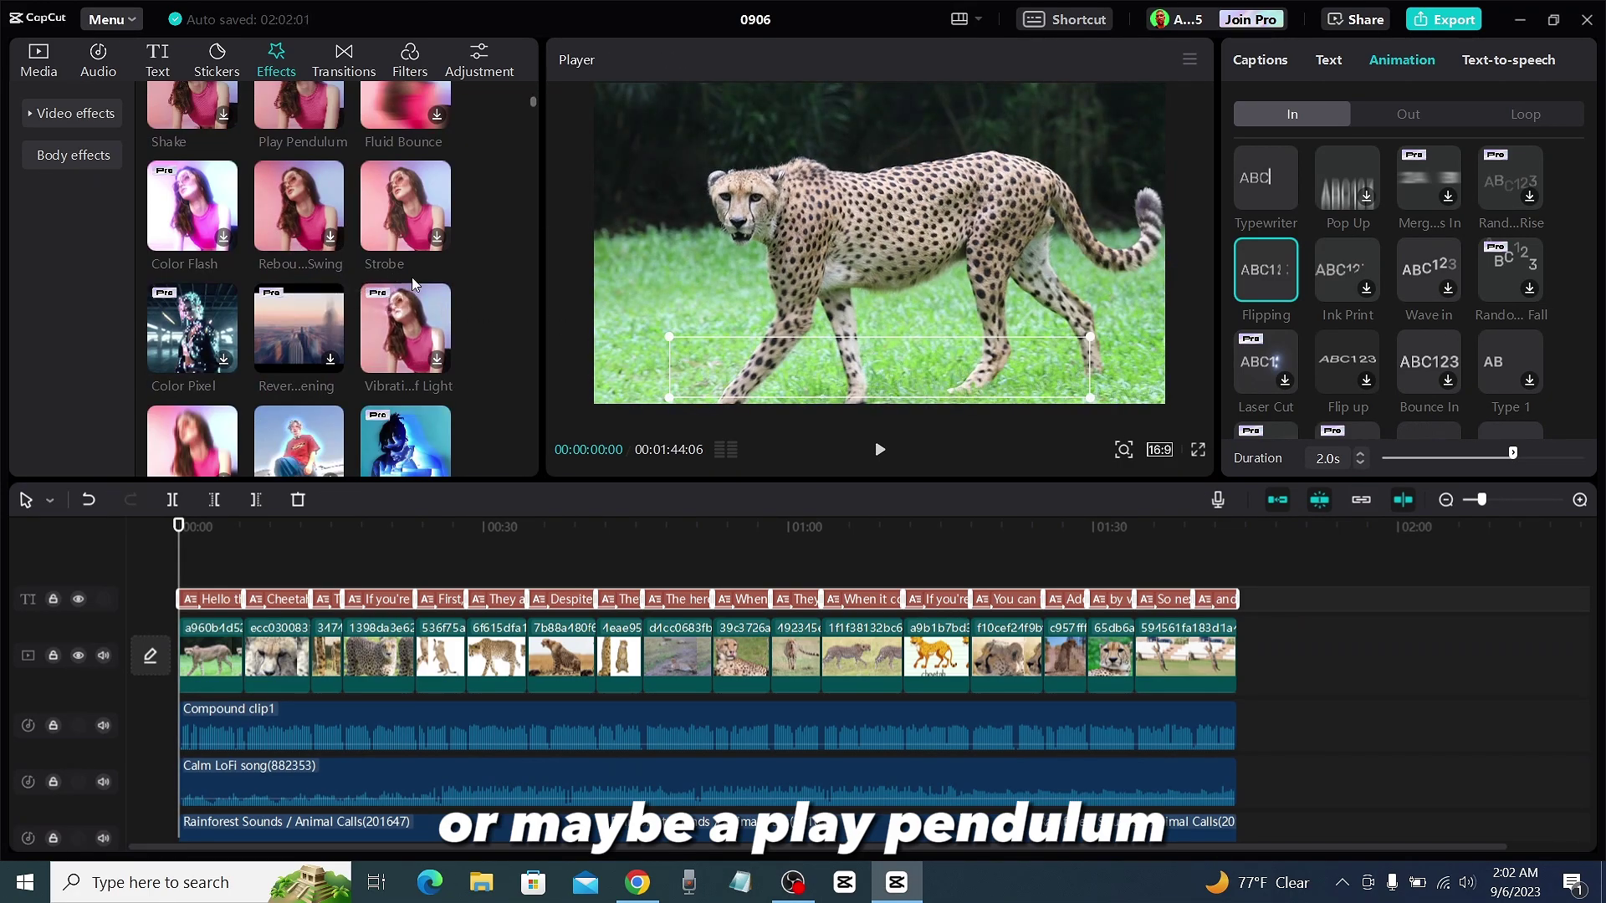
{"action": "scroll", "coordinate": [422, 259], "scroll_direction": "up", "scroll_amount": 2}
{"action": "mouse_move", "coordinate": [284, 275]}
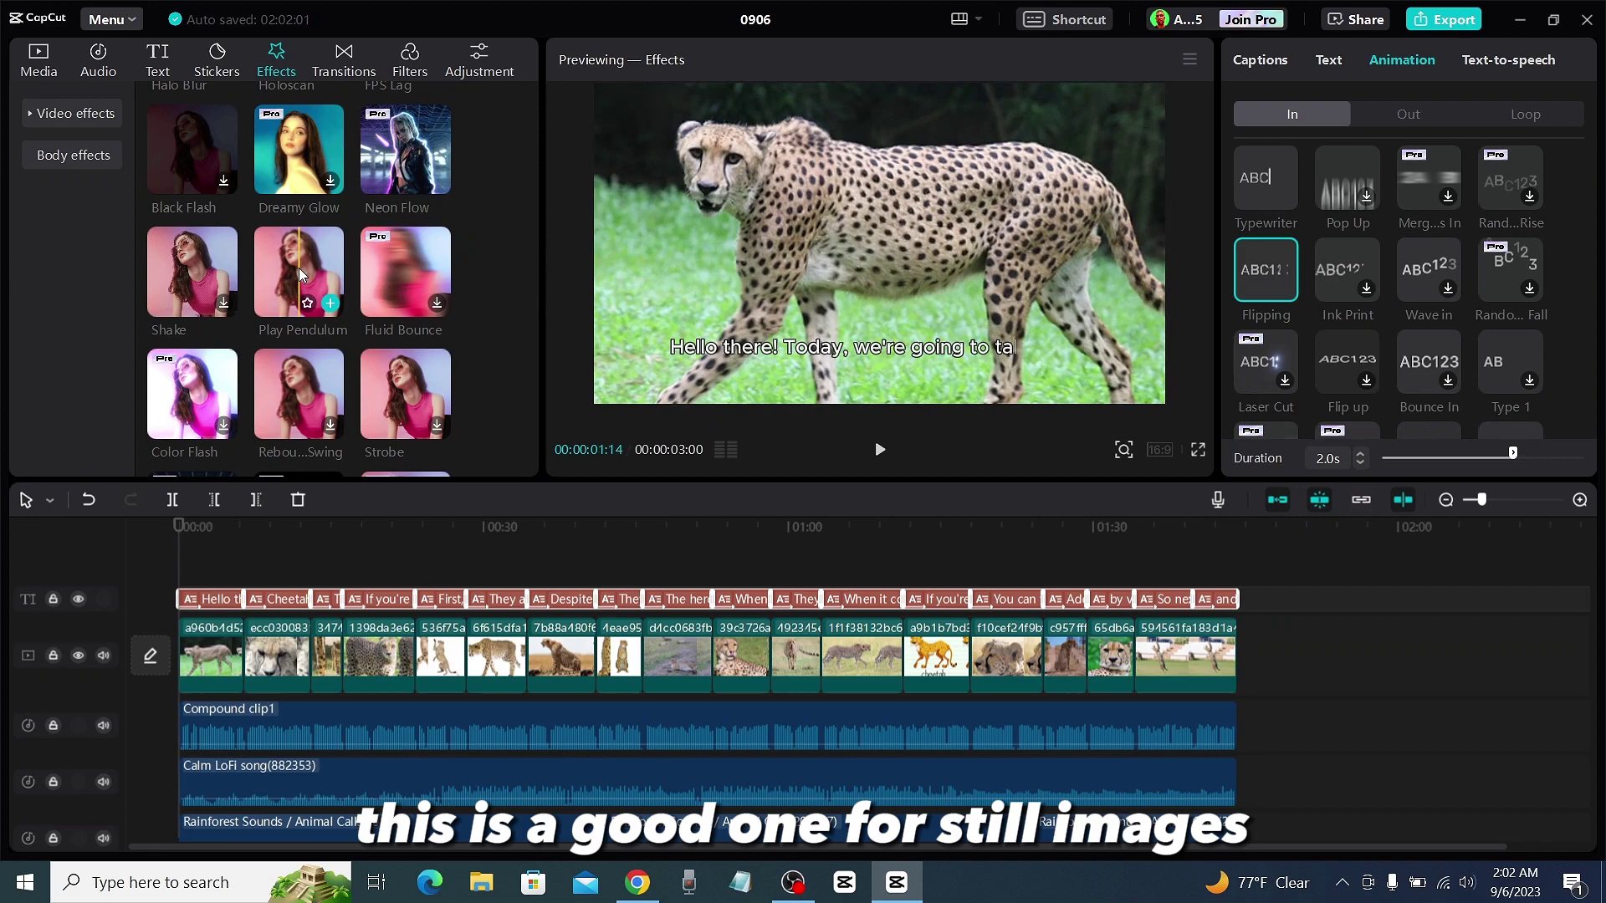
{"action": "left_click_drag", "start_coordinate": [309, 253], "coordinate": [244, 600]}
- Replay the opening seconds to check the softened pendulum effect (Twist 9, Strength 21, Speed 18)
{"action": "left_click", "coordinate": [878, 450]}
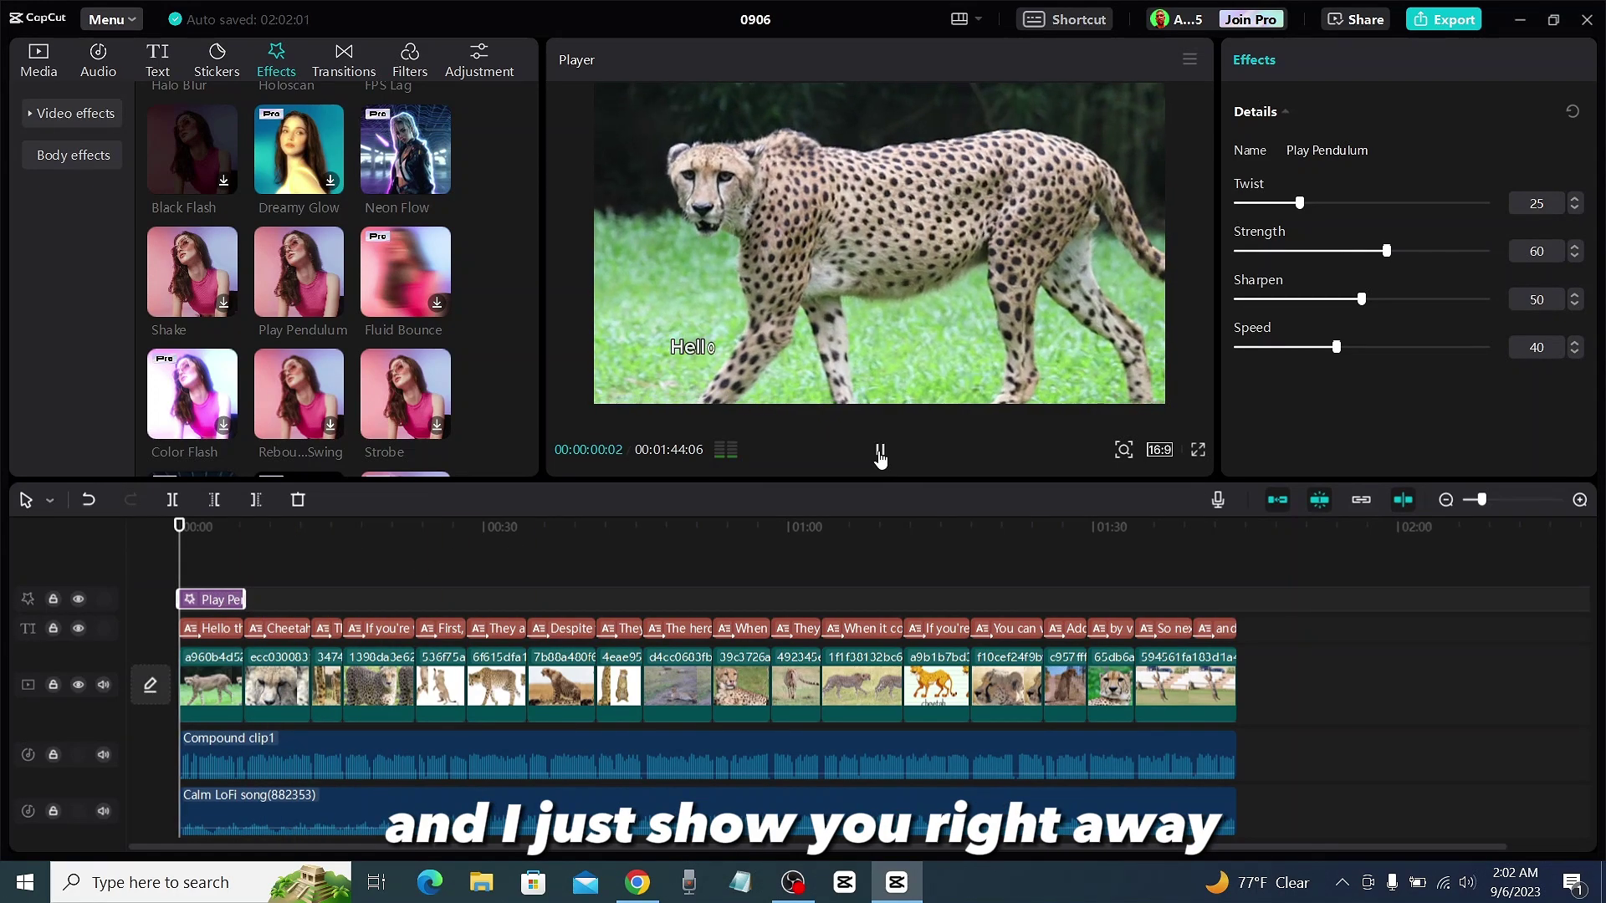
{"action": "key", "text": "space"}
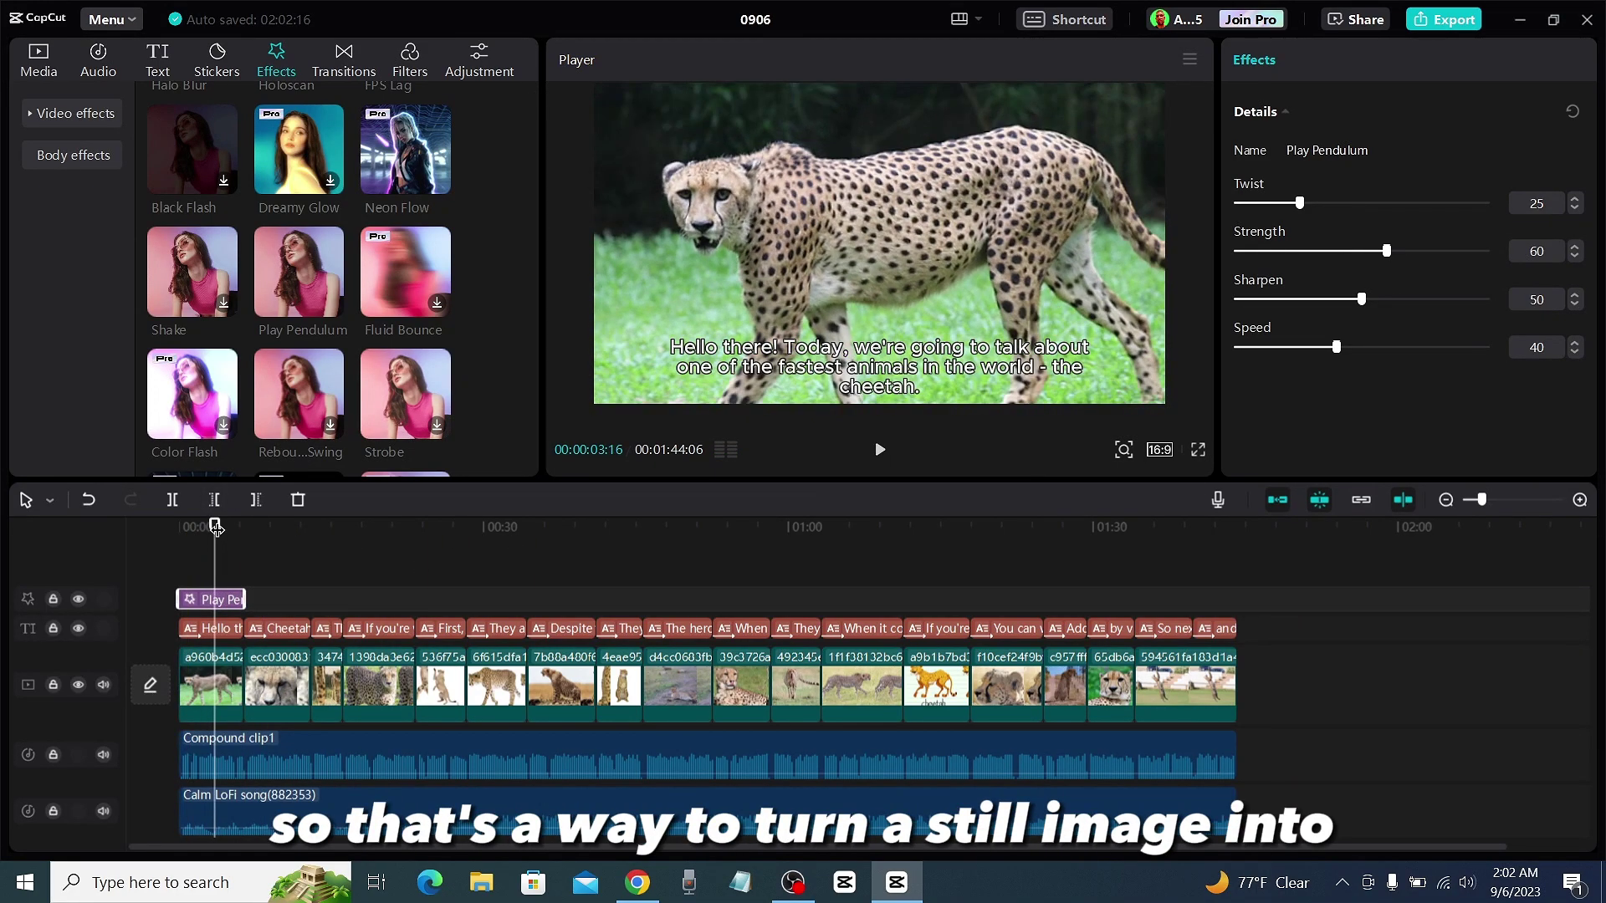
{"action": "left_click_drag", "start_coordinate": [217, 529], "coordinate": [161, 533]}
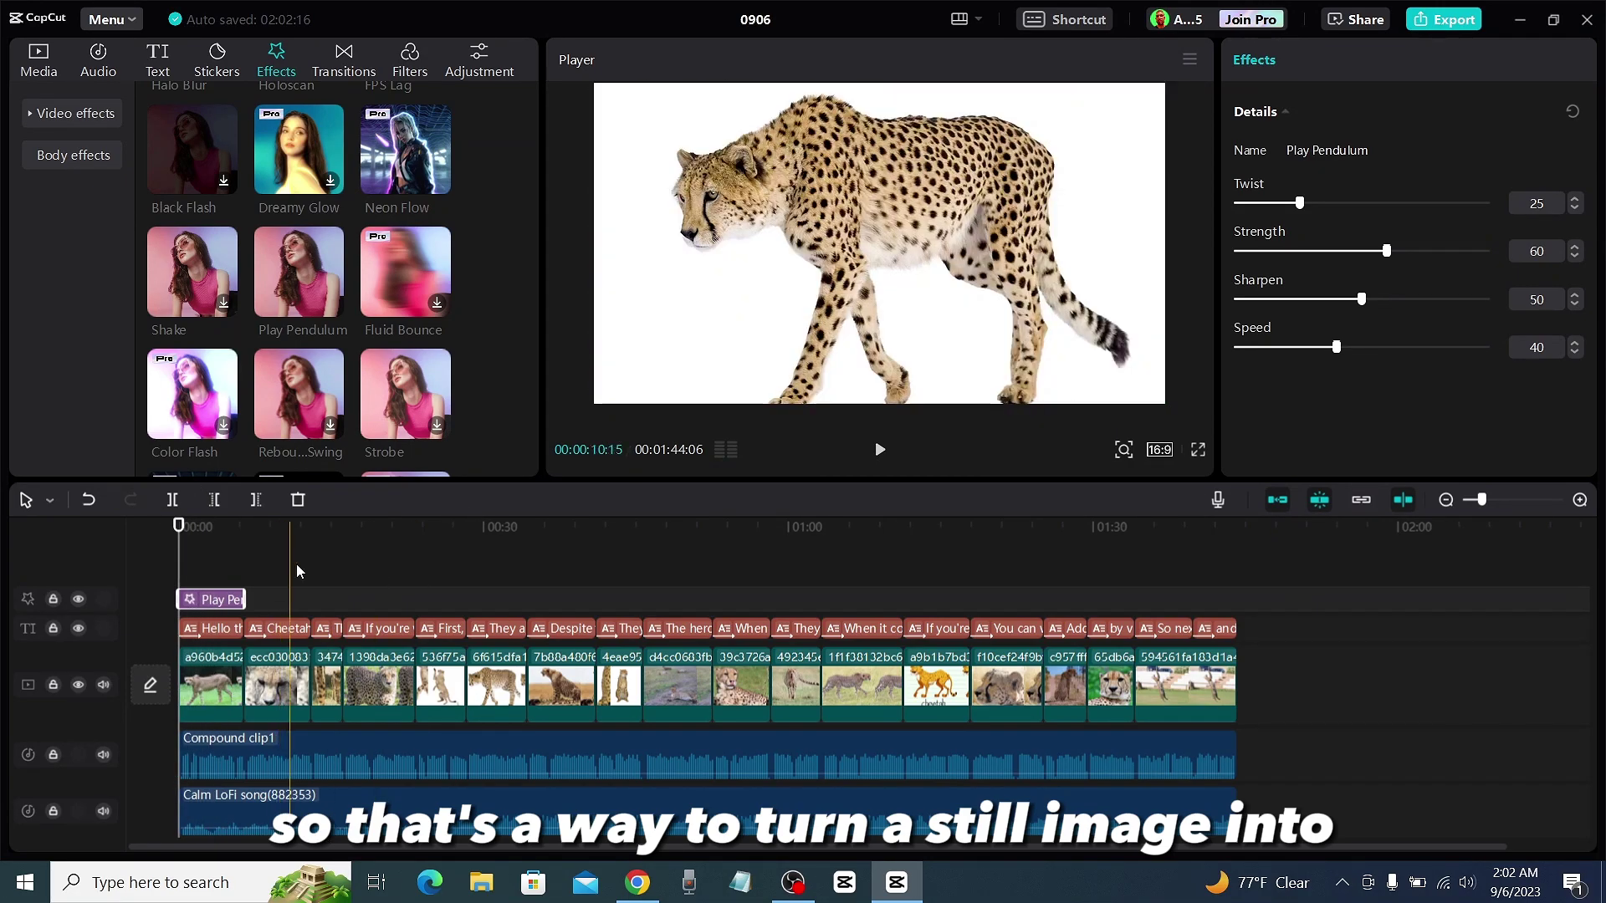
{"action": "left_click", "coordinate": [205, 528]}
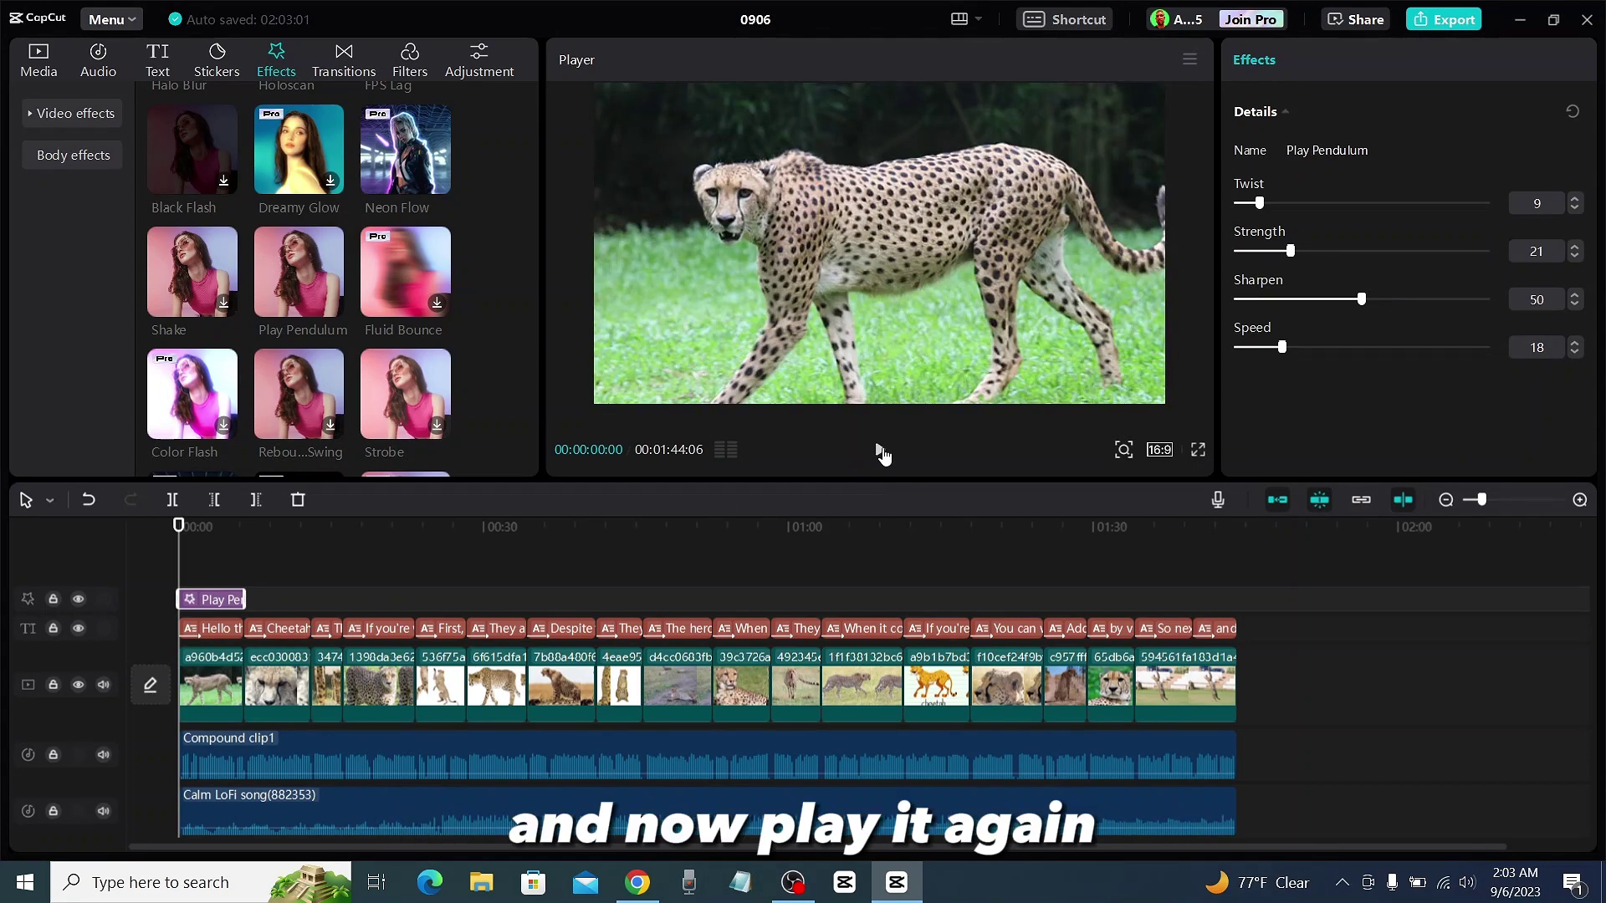
{"action": "left_click", "coordinate": [880, 450]}
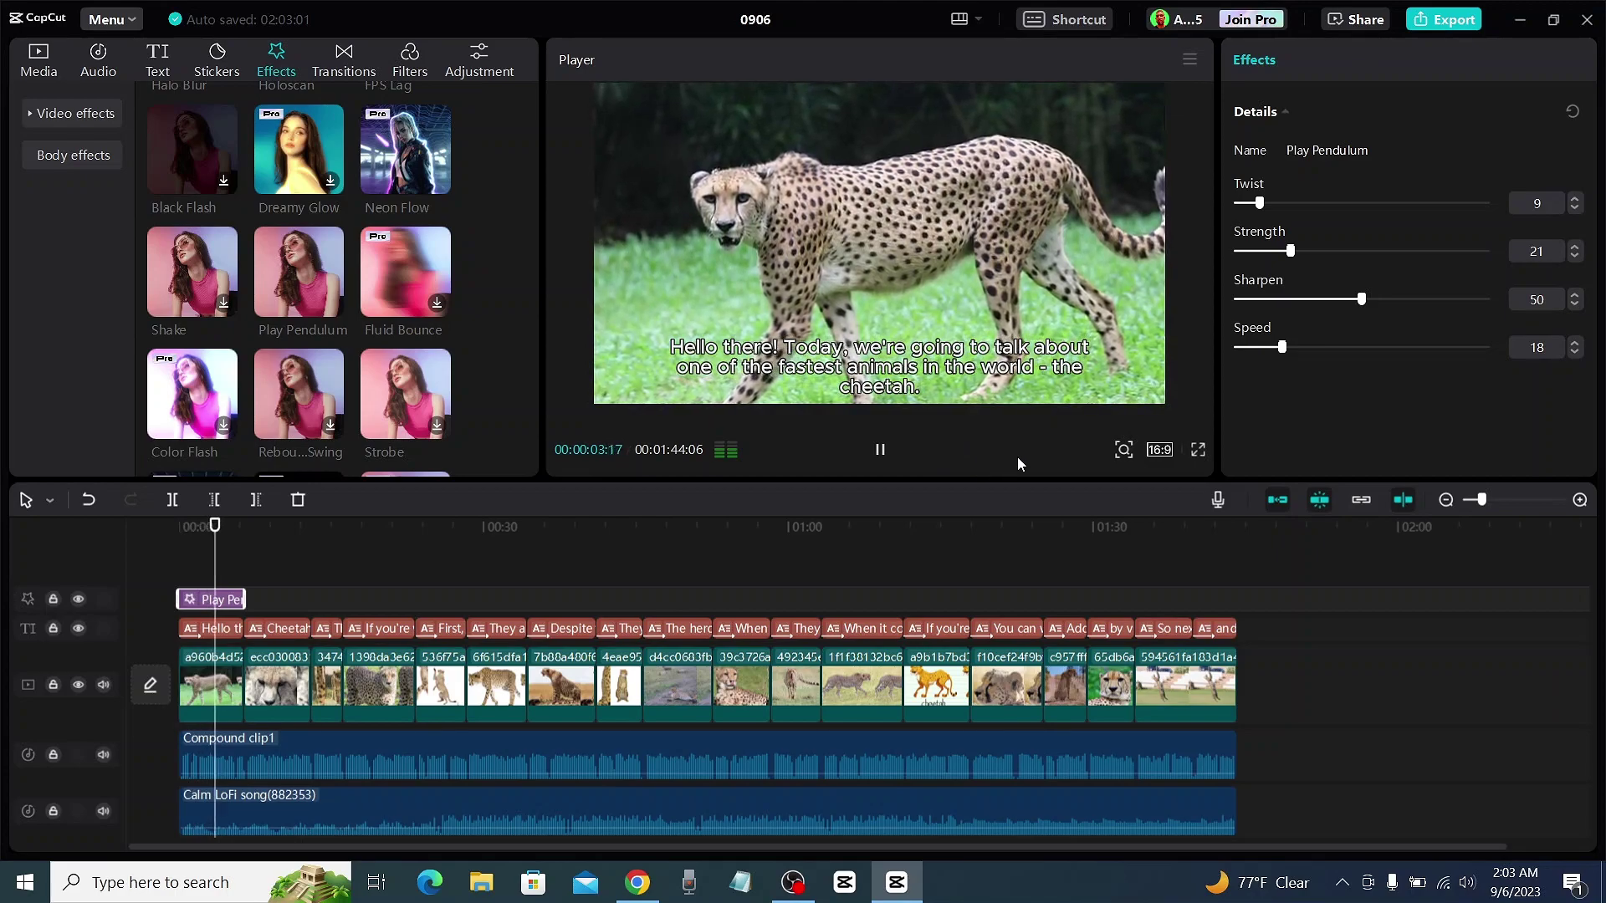
{"action": "left_click", "coordinate": [880, 450]}
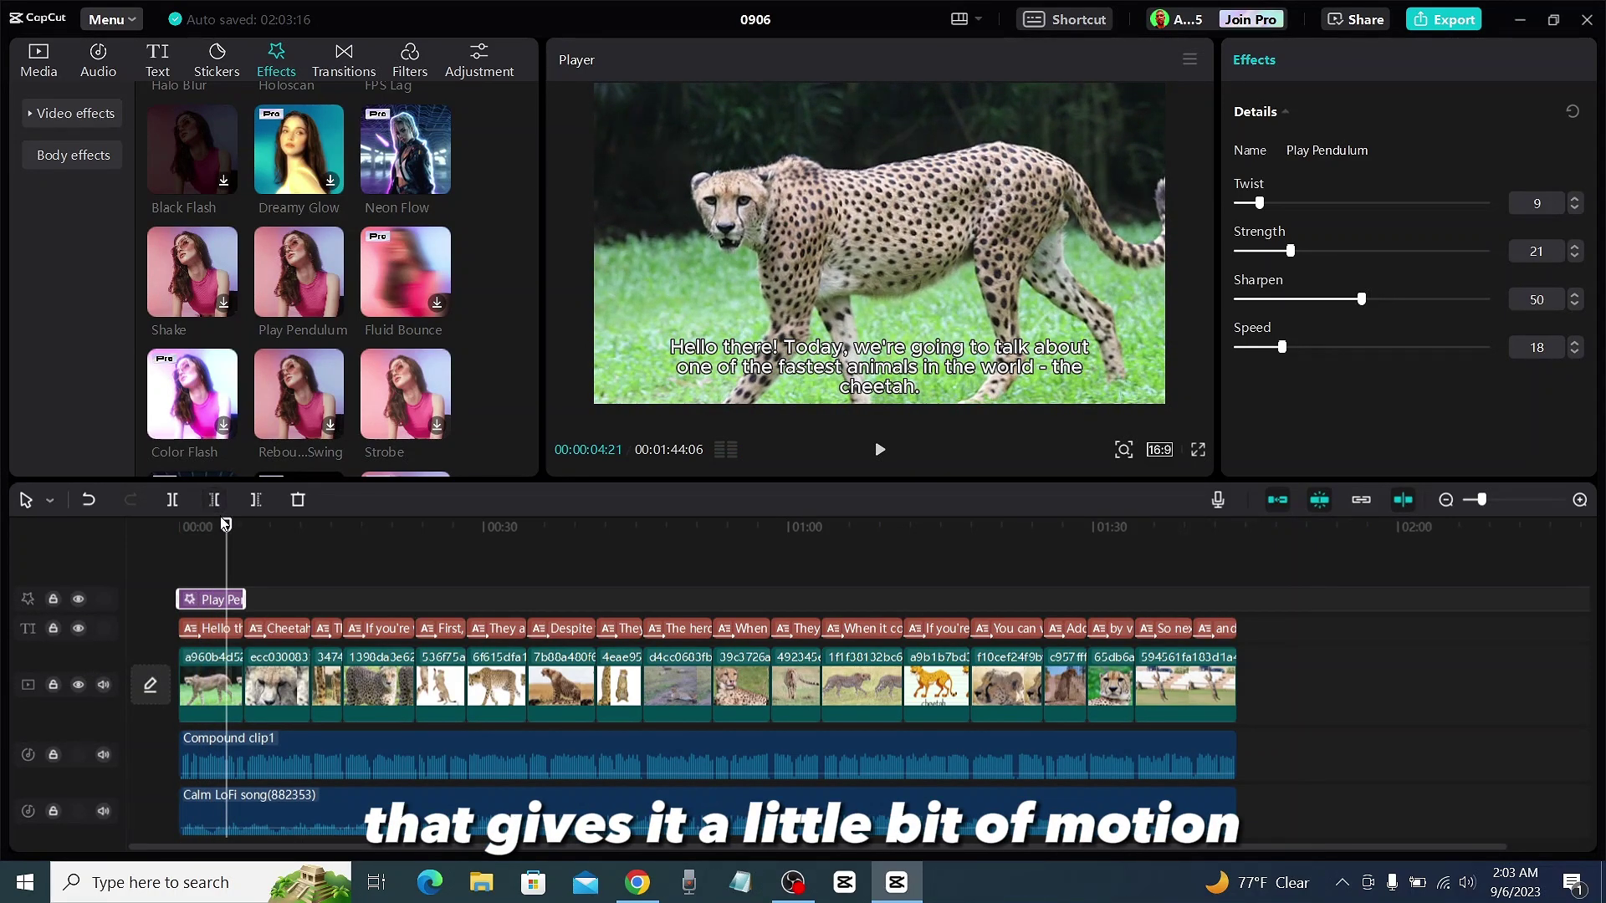
{"action": "left_click_drag", "start_coordinate": [227, 527], "coordinate": [178, 532]}
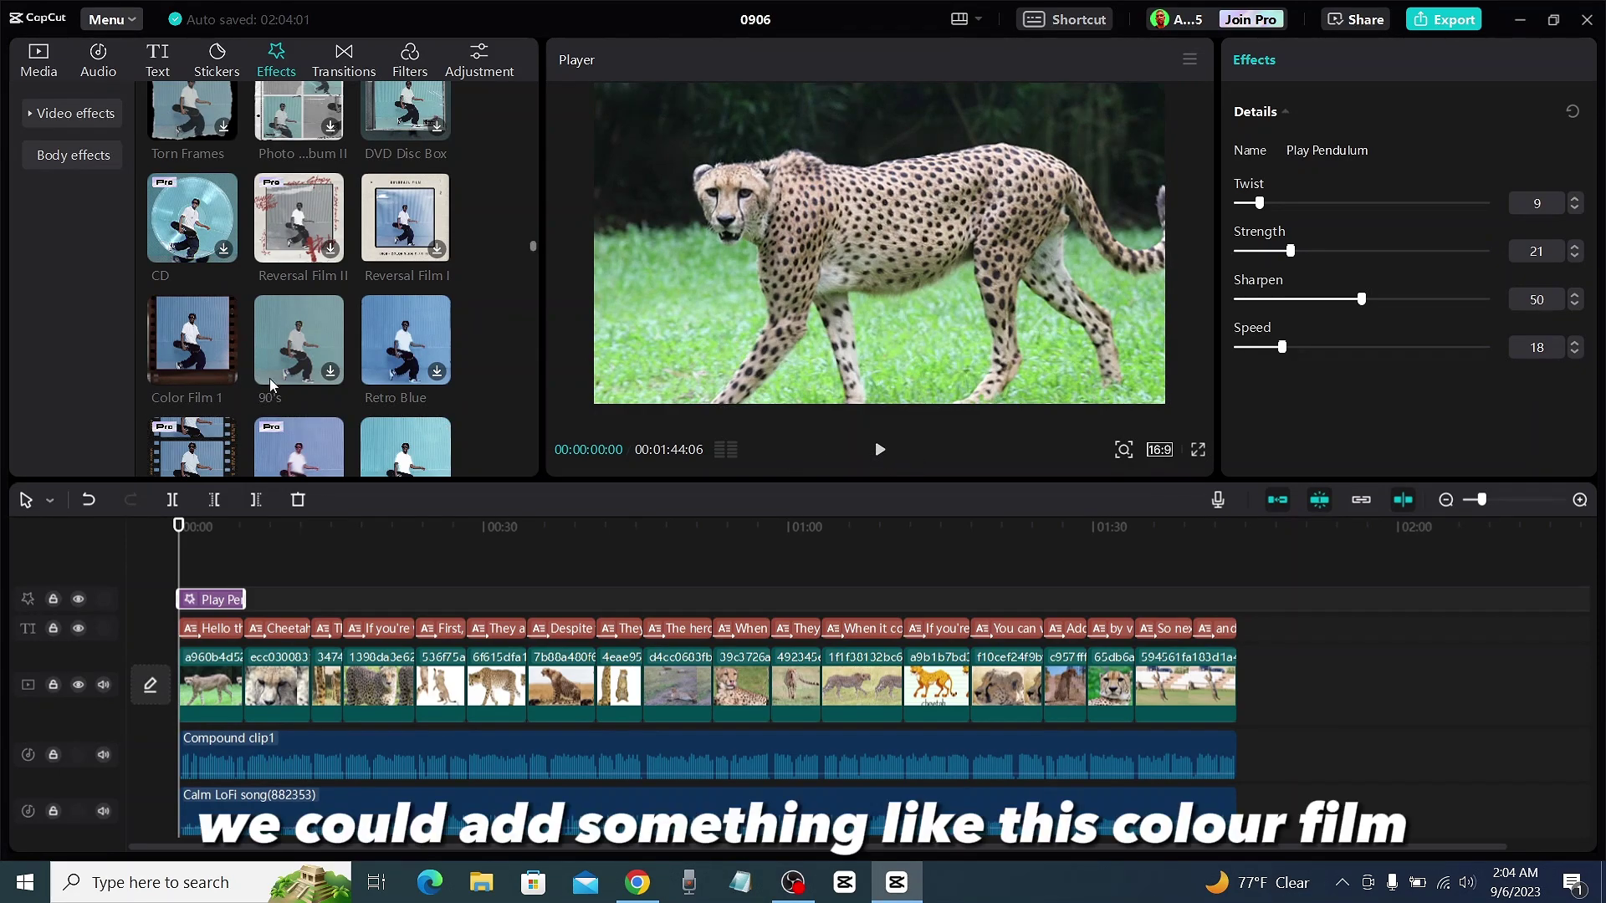
- Place the Color Film 1 effect above Play Pendulum at the video's start and preview it
{"action": "left_click", "coordinate": [186, 335]}
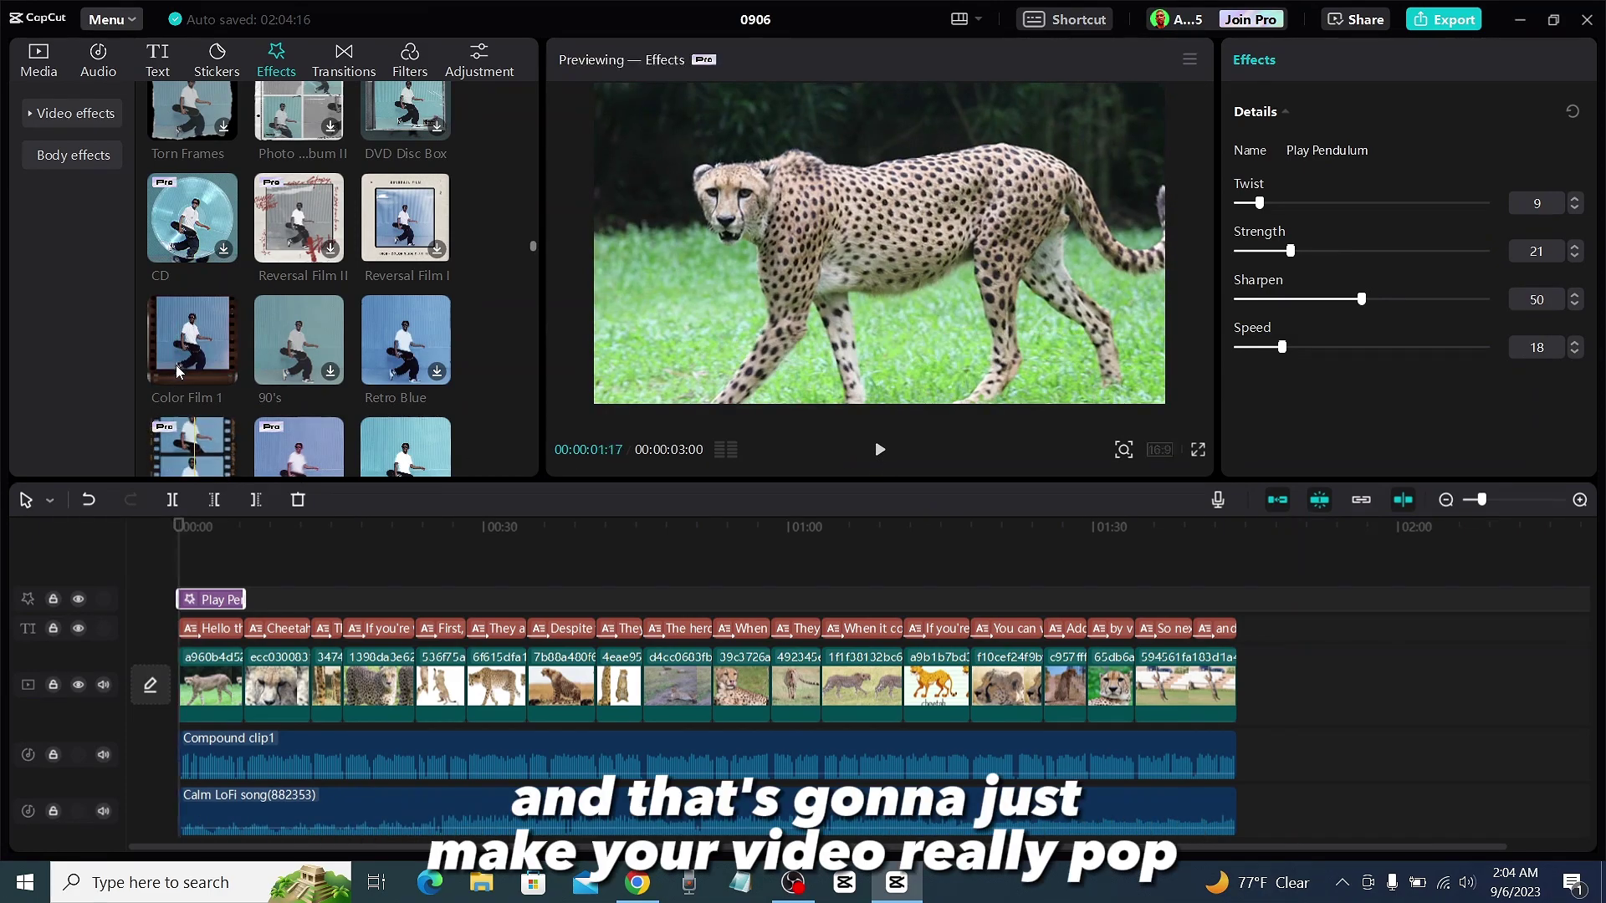
{"action": "left_click_drag", "start_coordinate": [192, 339], "coordinate": [246, 596]}
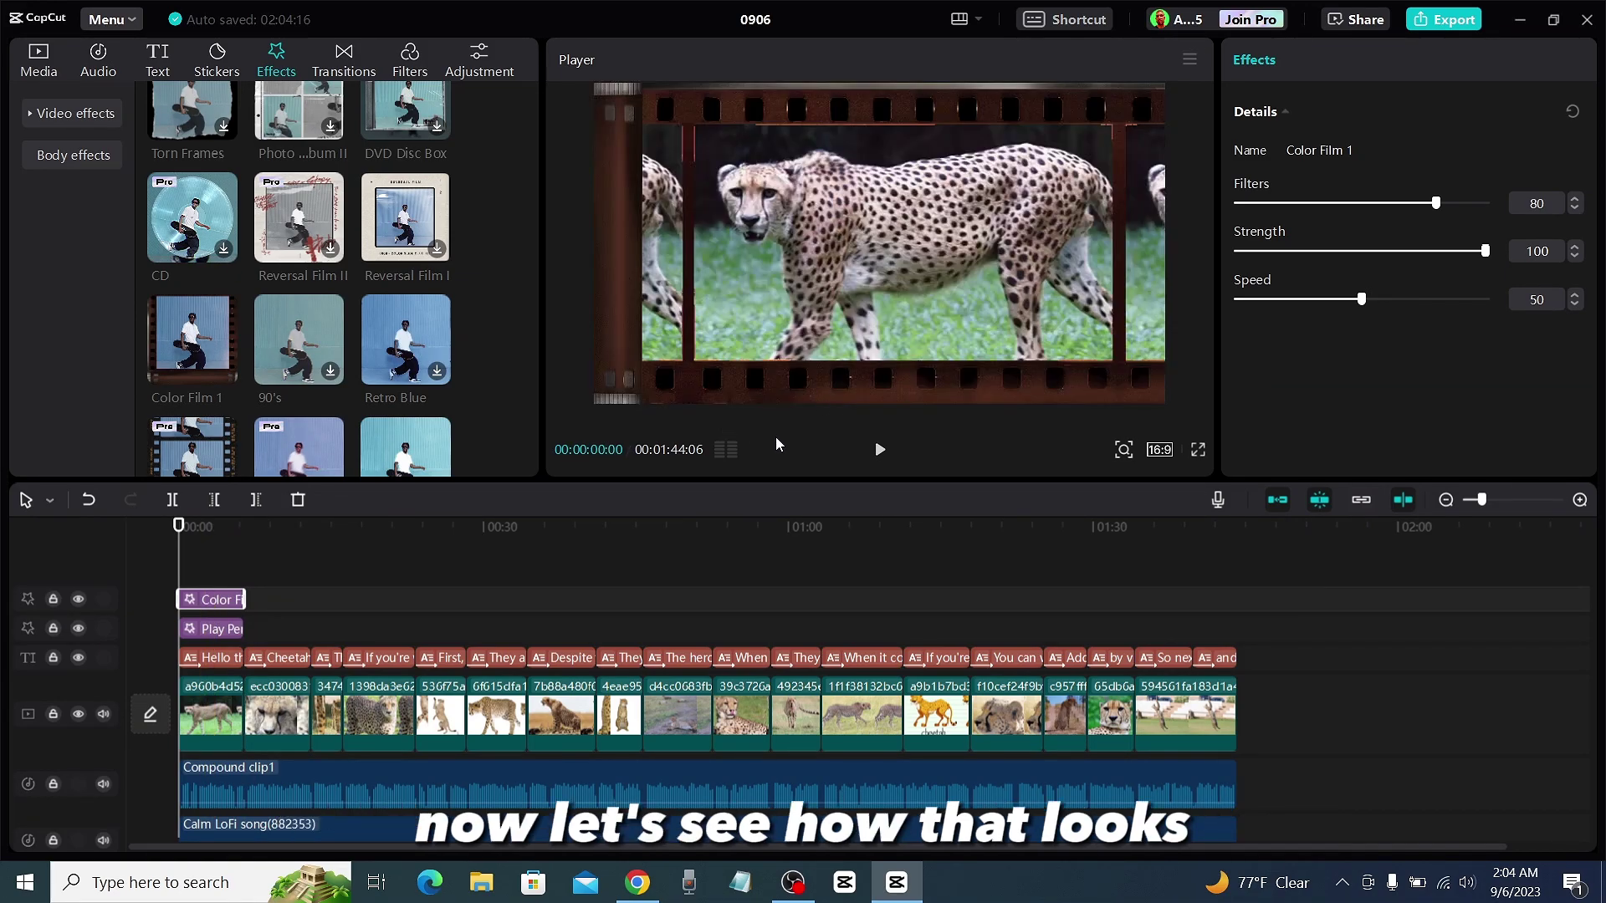
{"action": "left_click", "coordinate": [878, 451]}
{"action": "left_click", "coordinate": [878, 450]}
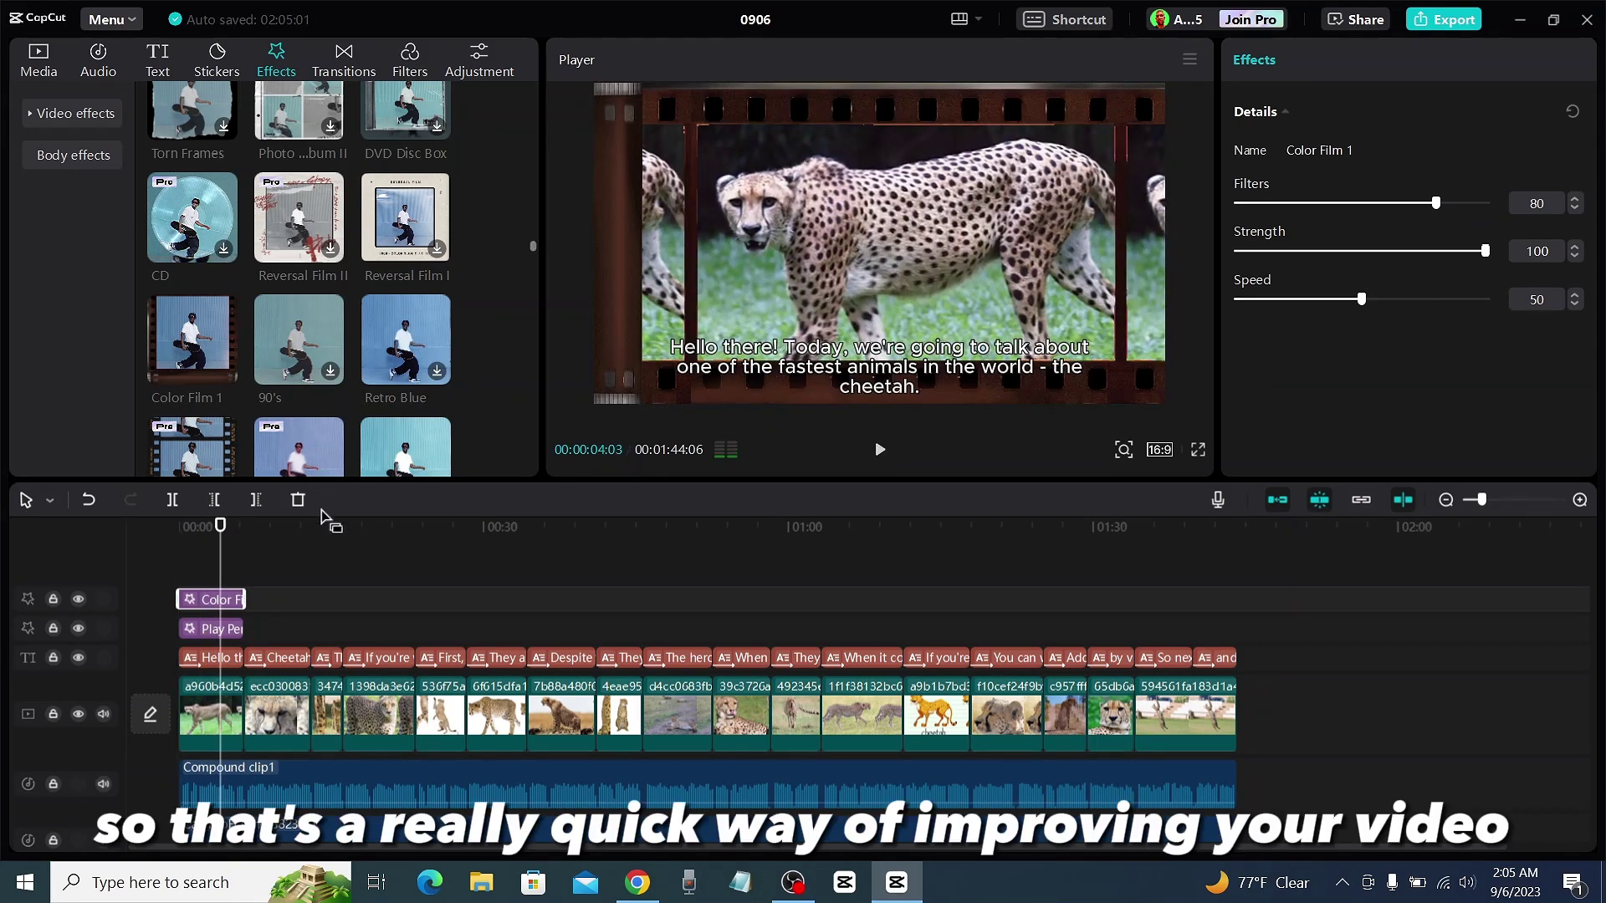
{"action": "left_click_drag", "start_coordinate": [221, 531], "coordinate": [123, 525]}
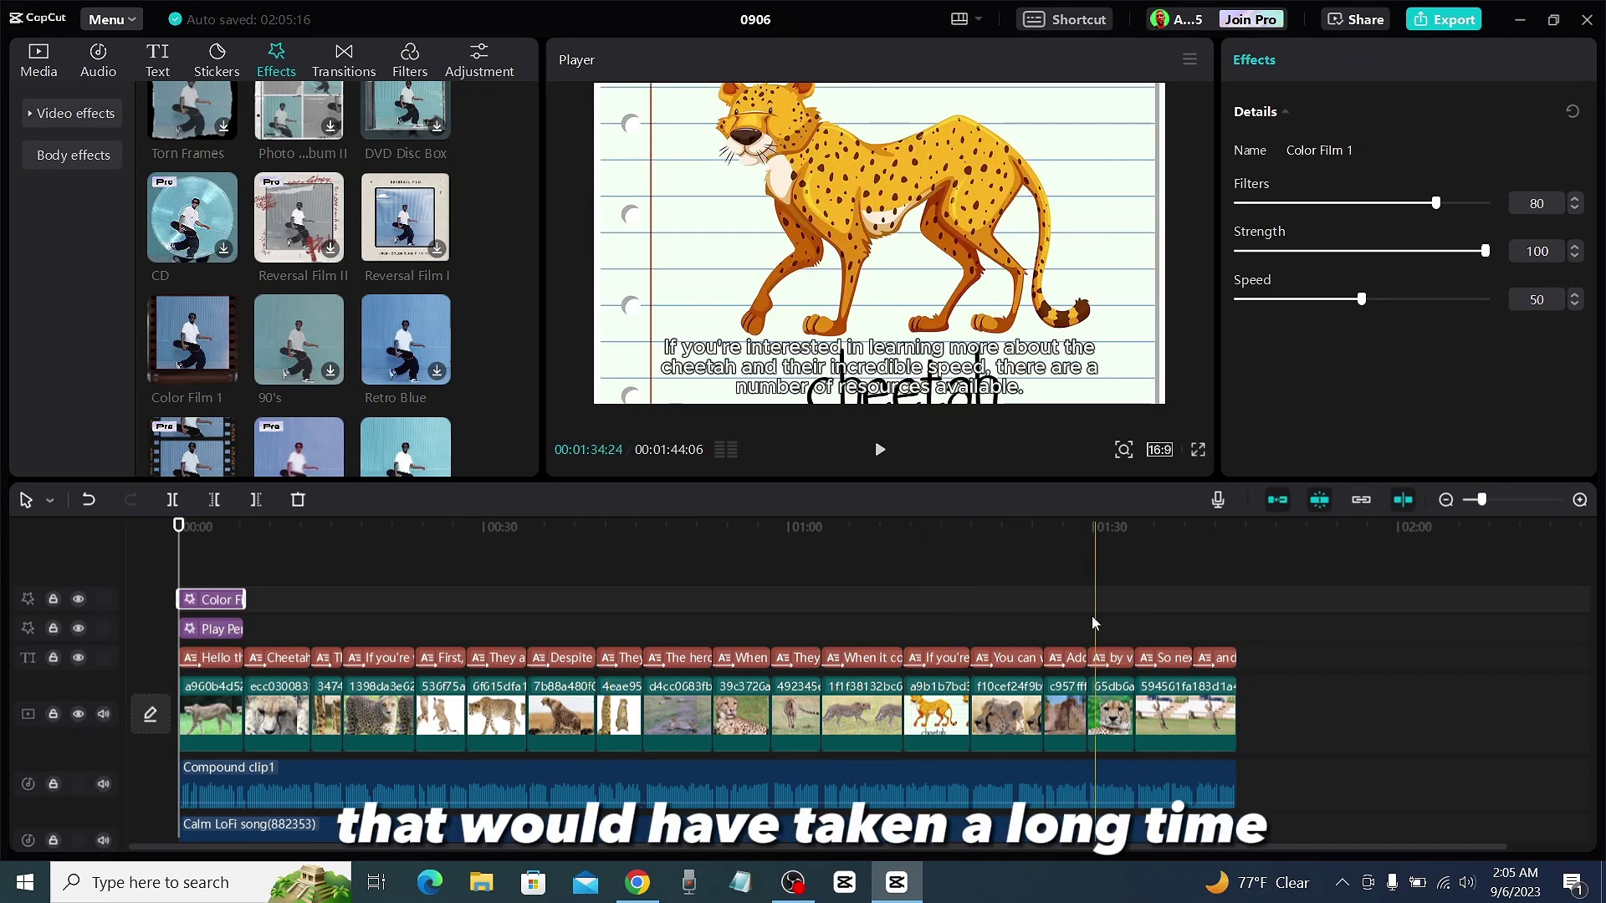
{"action": "scroll", "coordinate": [390, 611], "scroll_direction": "down", "scroll_amount": 1}
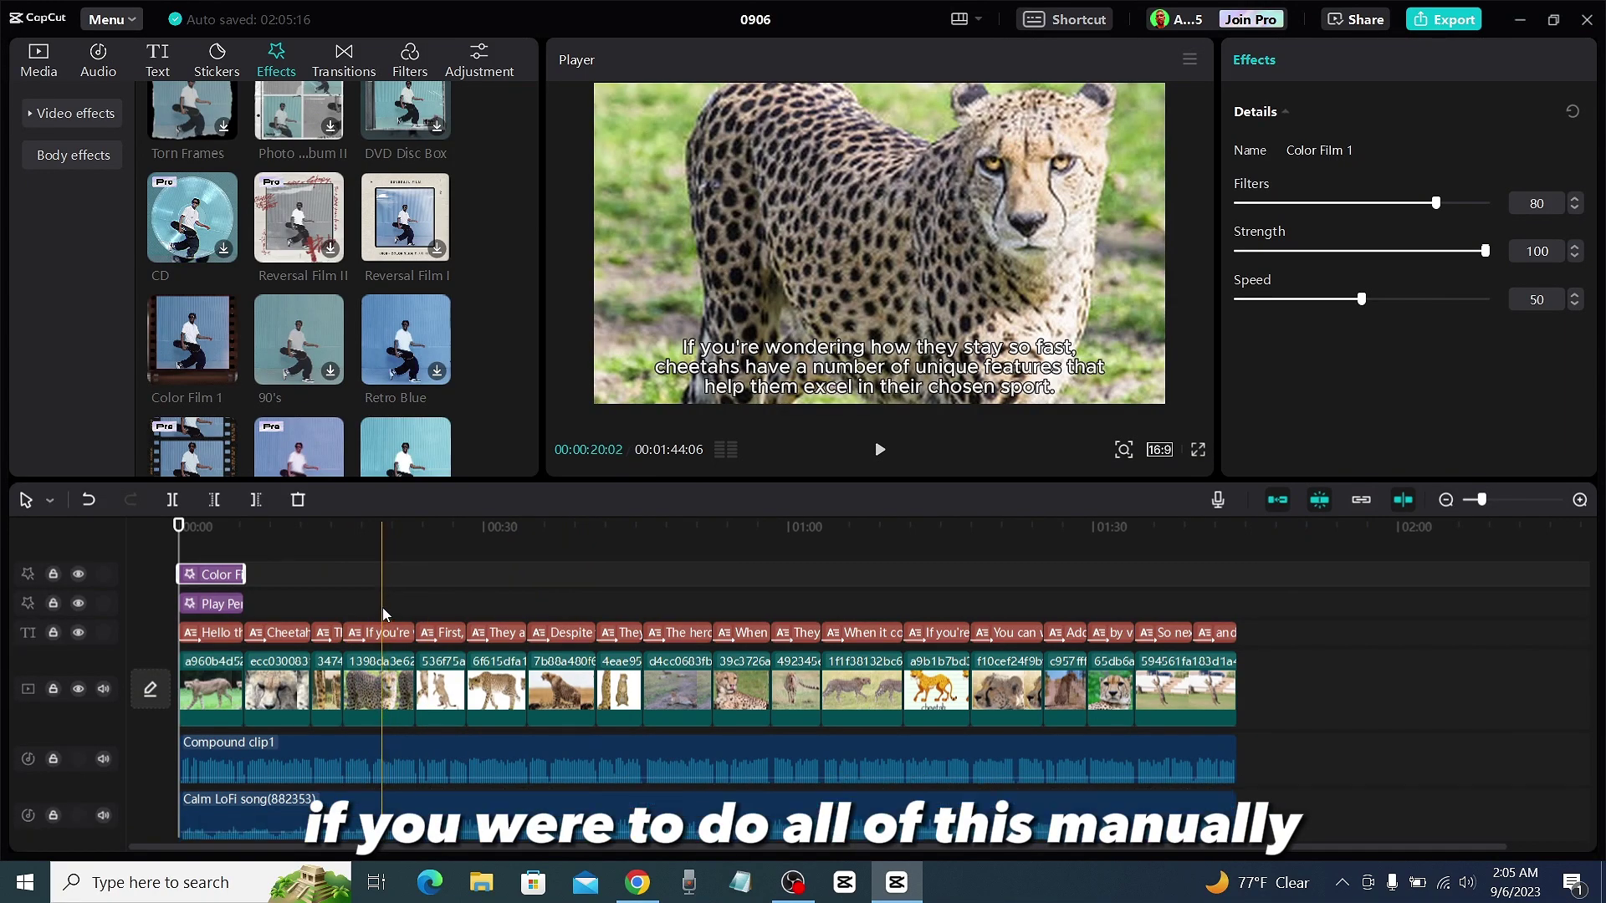
{"action": "scroll", "coordinate": [430, 690], "scroll_direction": "down", "scroll_amount": 2}
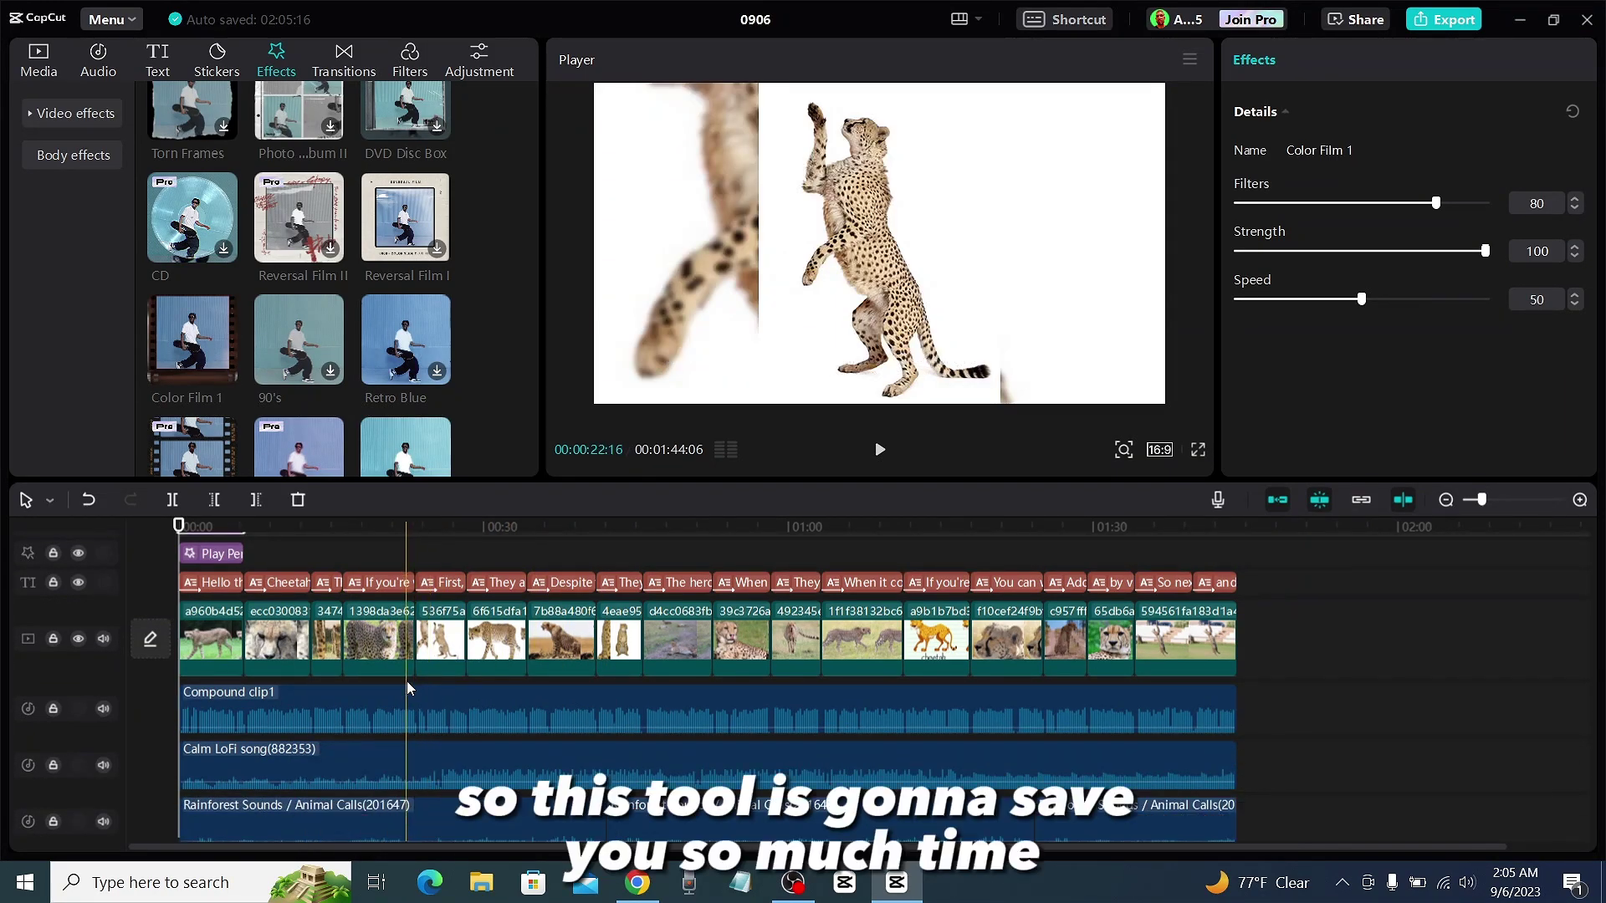
{"action": "scroll", "coordinate": [406, 681], "scroll_direction": "down", "scroll_amount": 2}
{"action": "scroll", "coordinate": [398, 679], "scroll_direction": "up", "scroll_amount": 5}
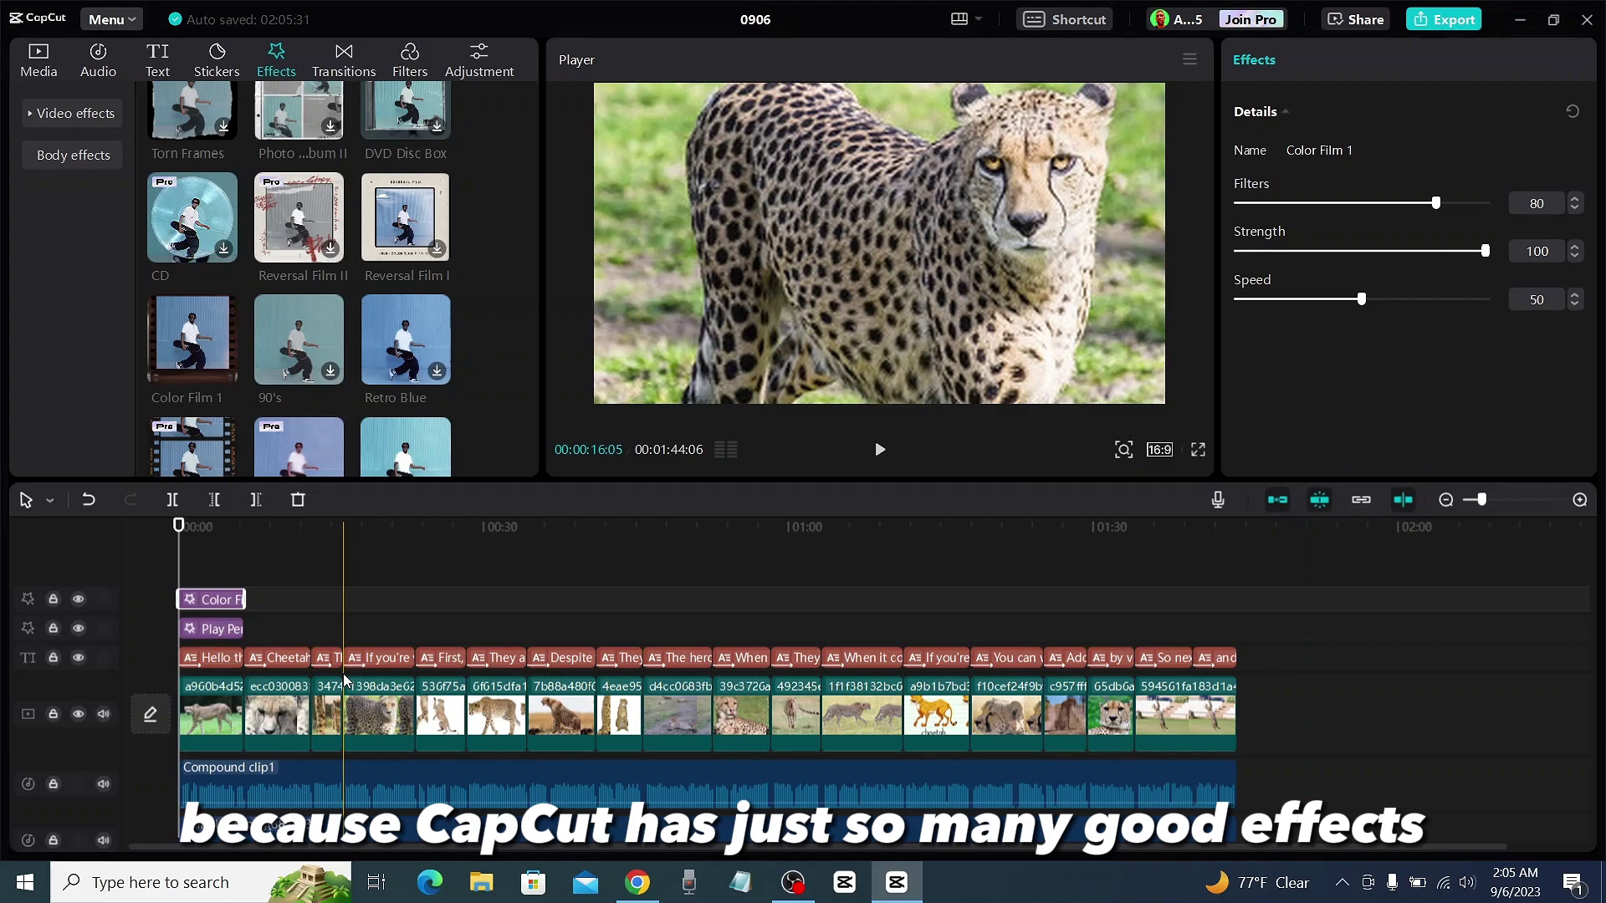
{"action": "left_click", "coordinate": [166, 532]}
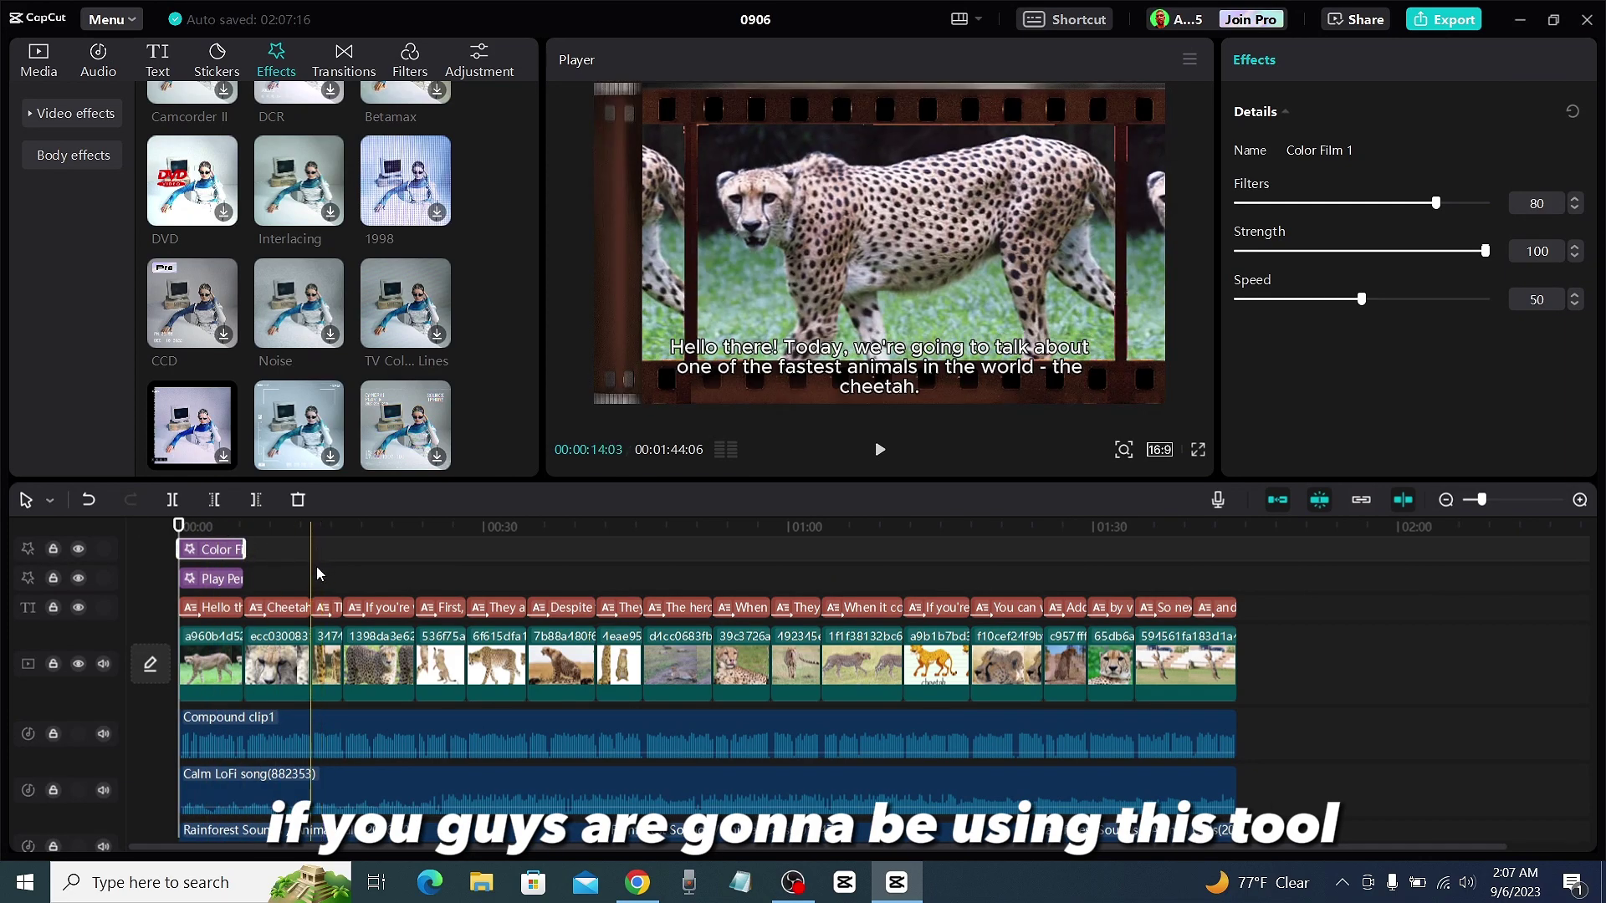
{"action": "scroll", "coordinate": [316, 566], "scroll_direction": "up", "scroll_amount": 2}
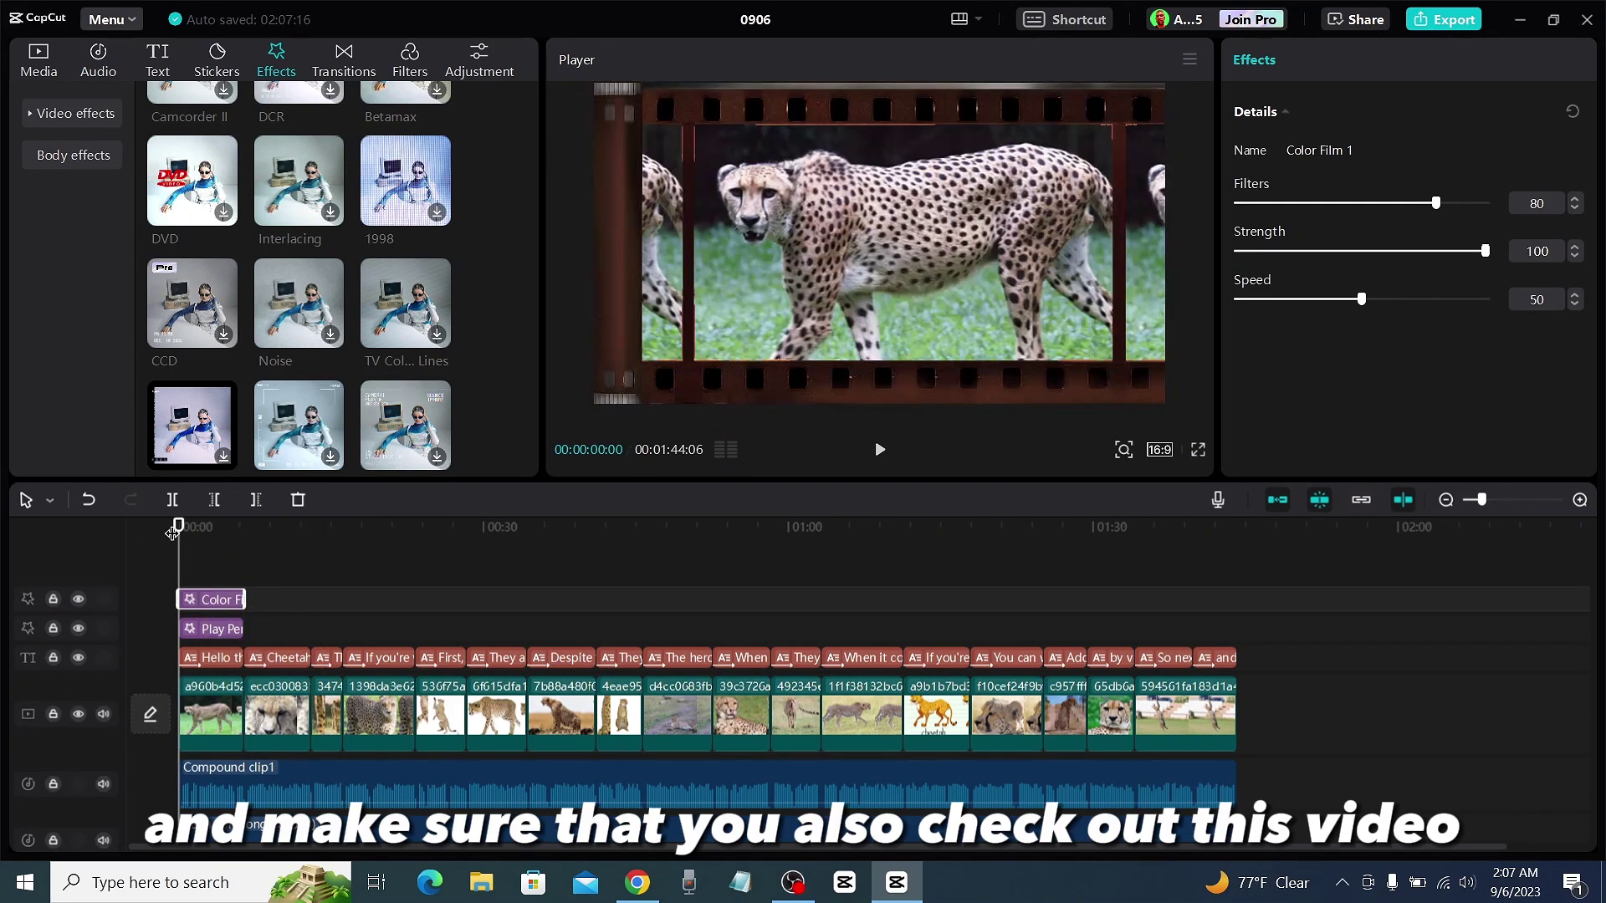